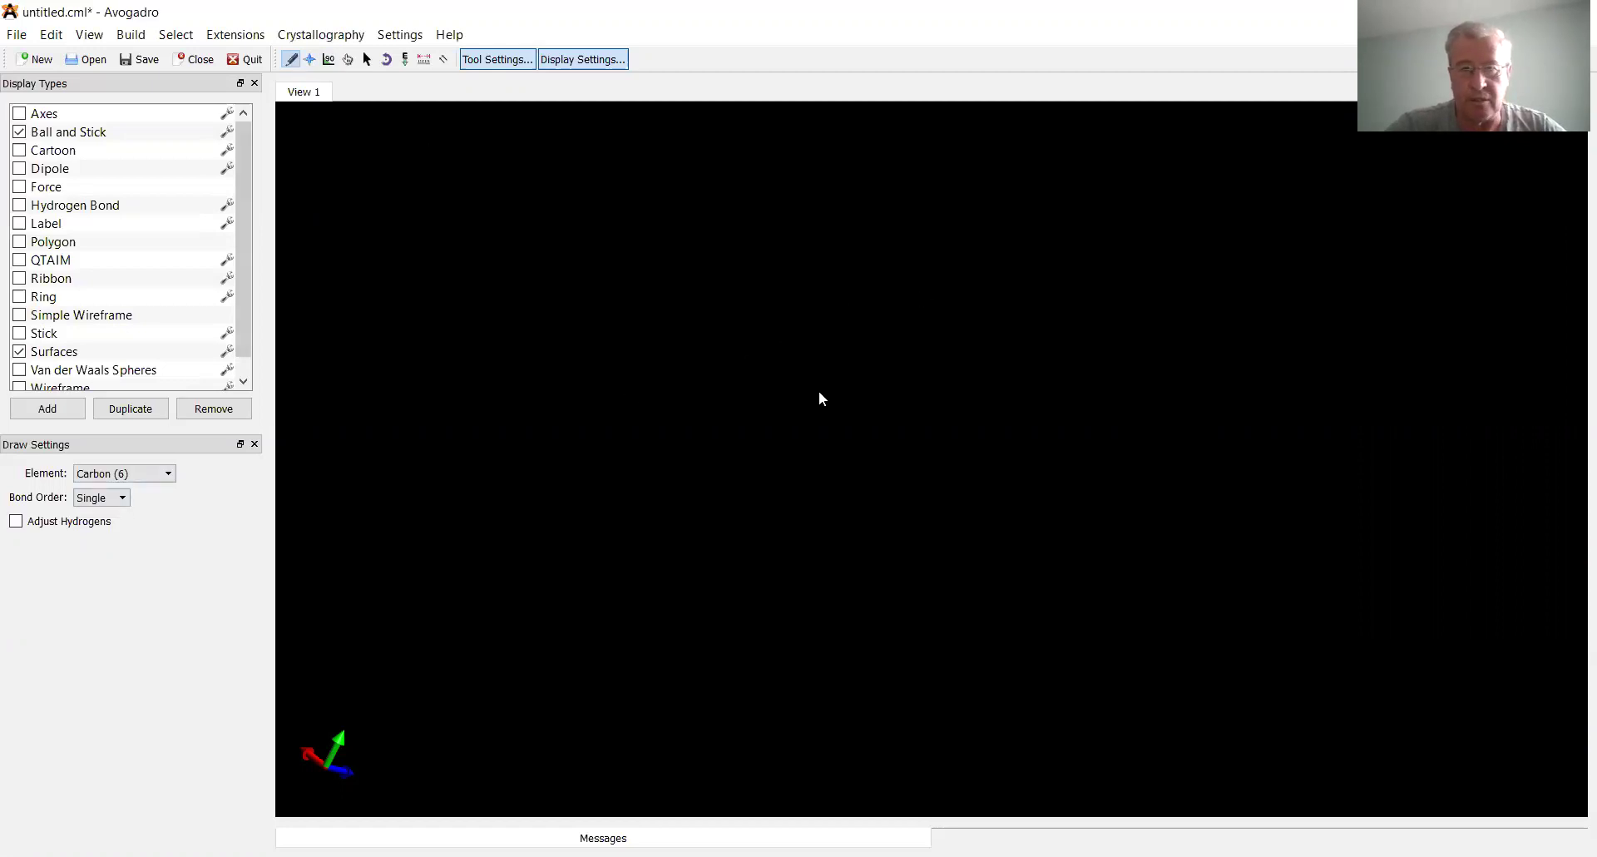
Draw carbon atoms to form two fused six-membered rings.
mouse_move(886, 430)
left_mouse_down()
mouse_move(998, 392)
mouse_move(1040, 427)
mouse_move(1113, 553)
left_mouse_up()
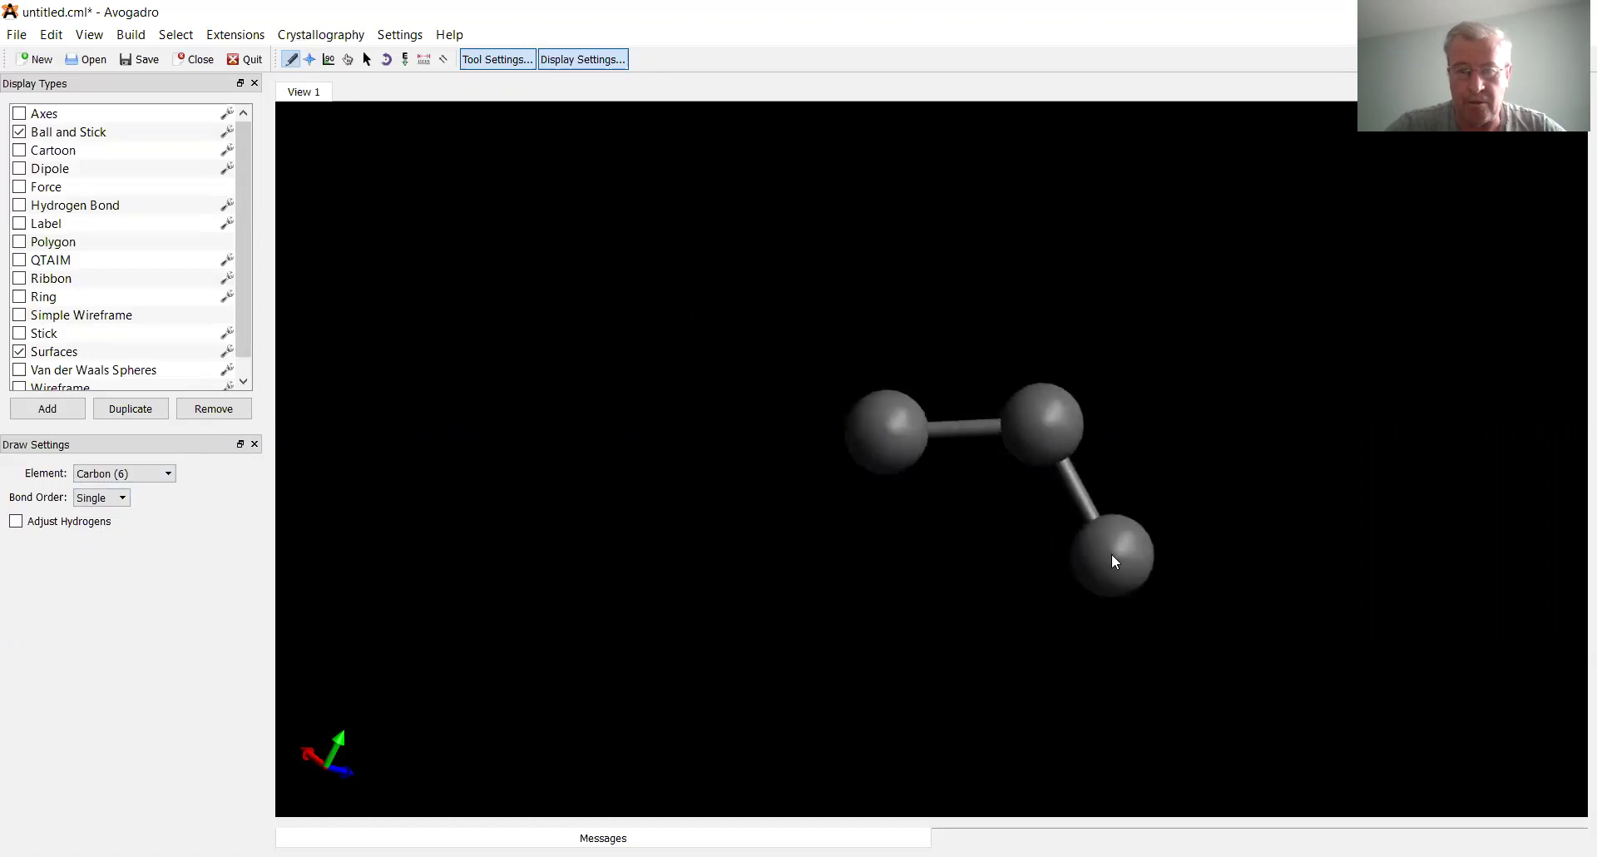
mouse_move(989, 650)
left_mouse_down()
mouse_move(836, 636)
mouse_move(759, 514)
left_mouse_up()
left_click_drag(842, 402, 765, 324)
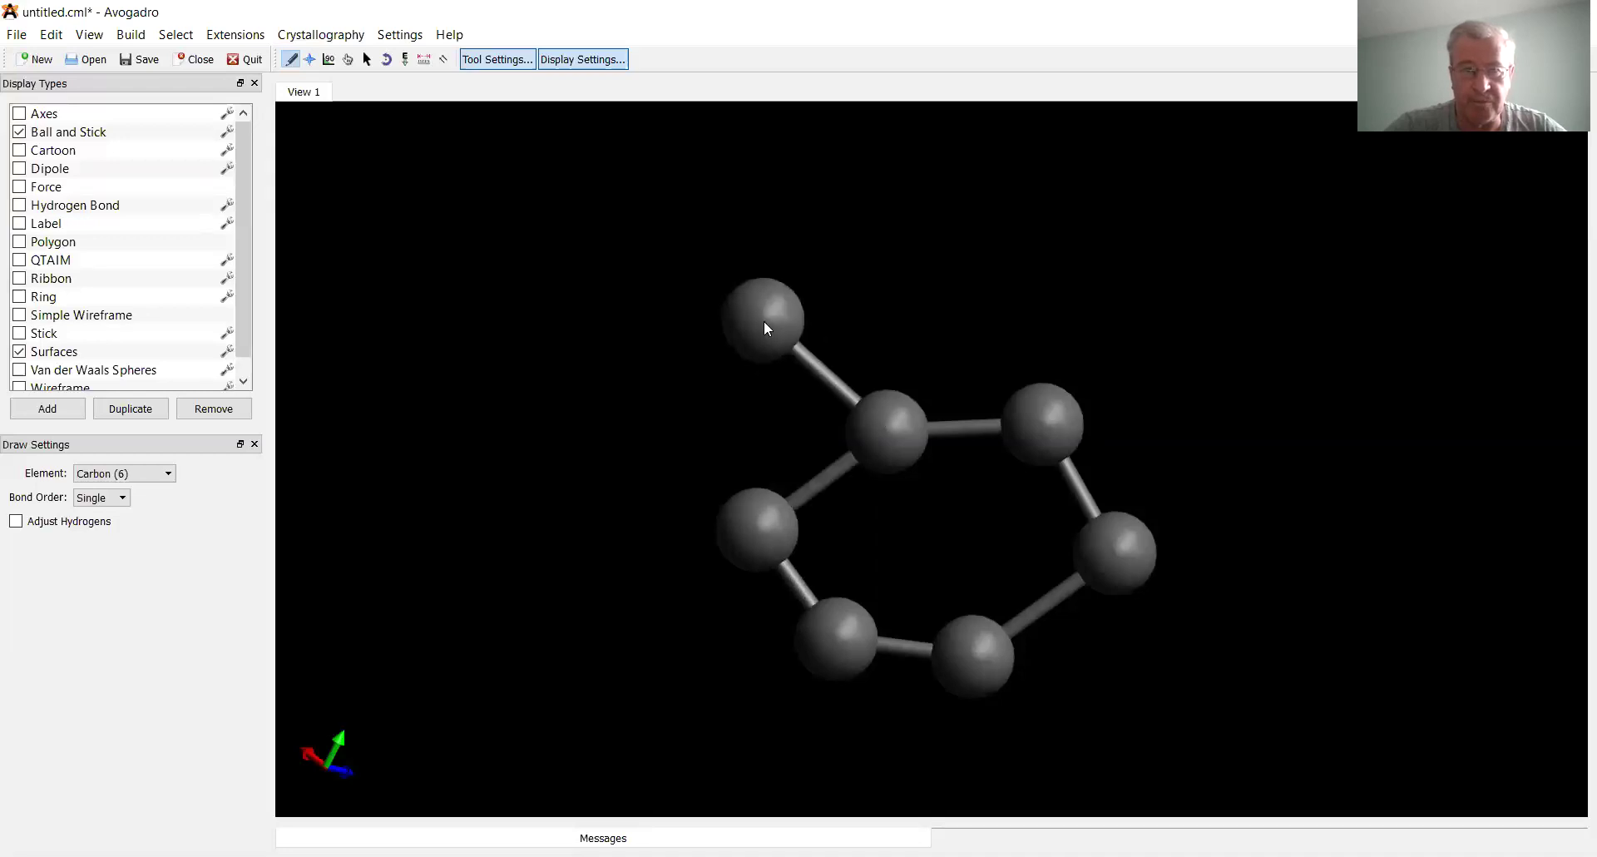
left_click(853, 191)
left_click_drag(970, 196, 1036, 237)
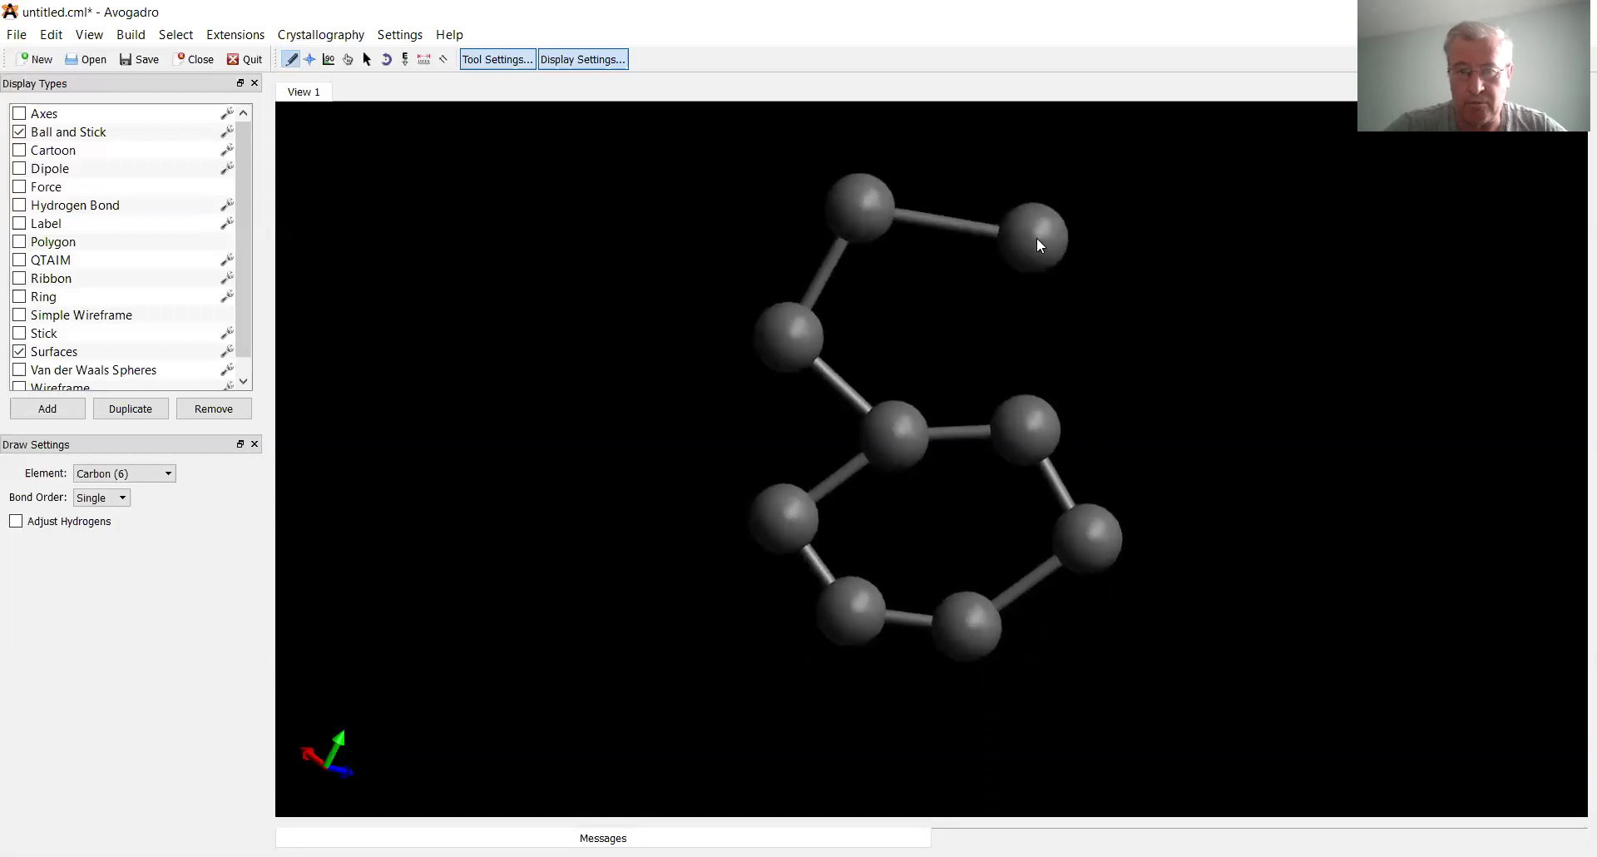
left_click(1119, 334)
left_click_drag(1121, 332, 1023, 416)
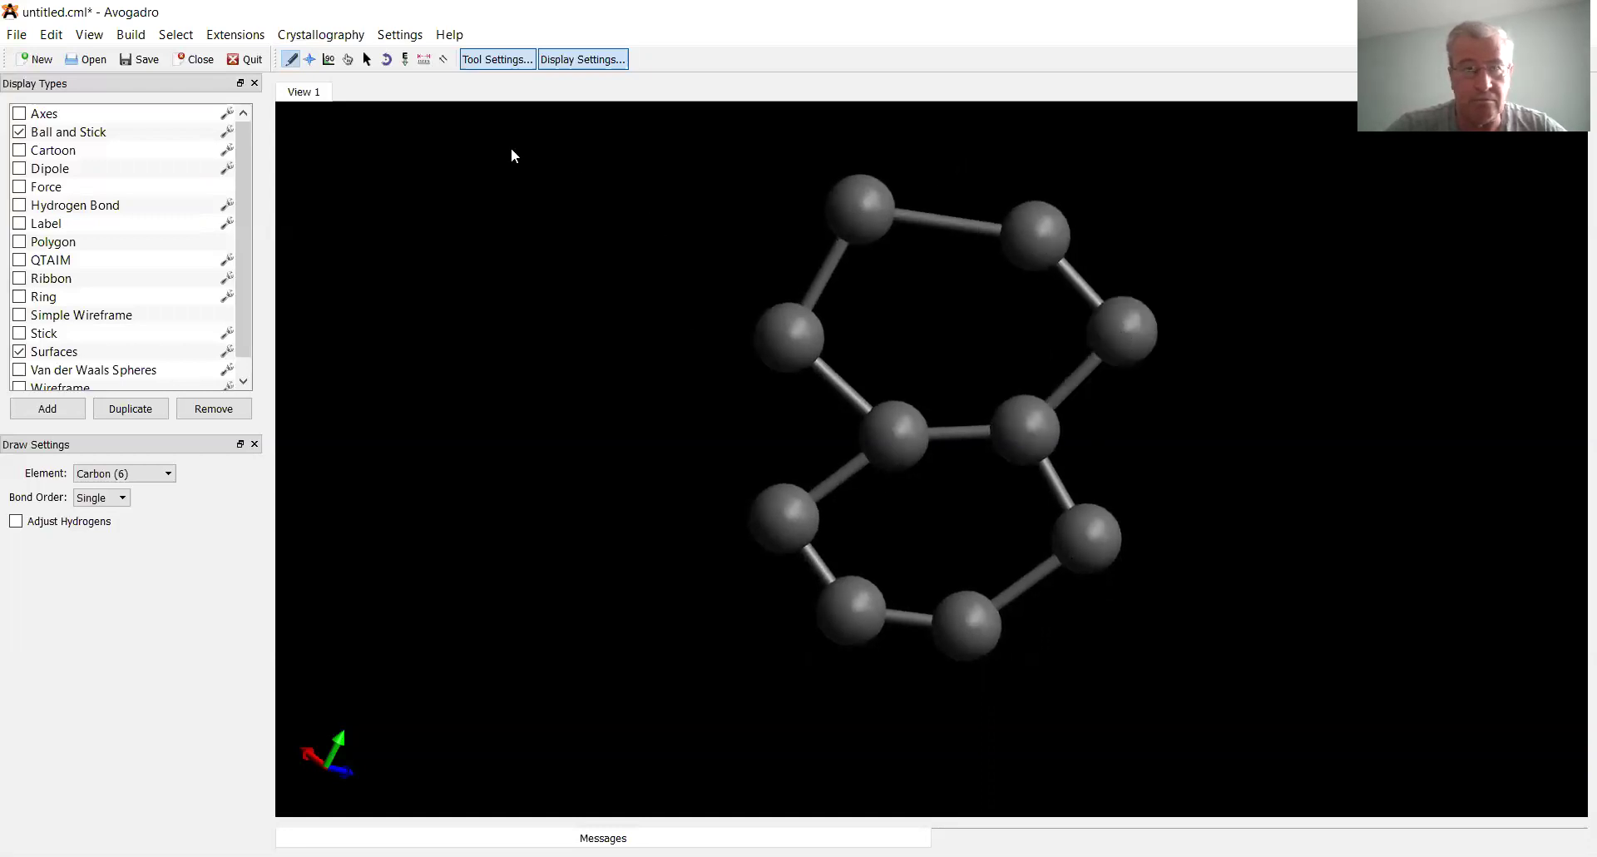
Shift the view up-left and start a third ring's carbon chain below the rings.
left_click(309, 59)
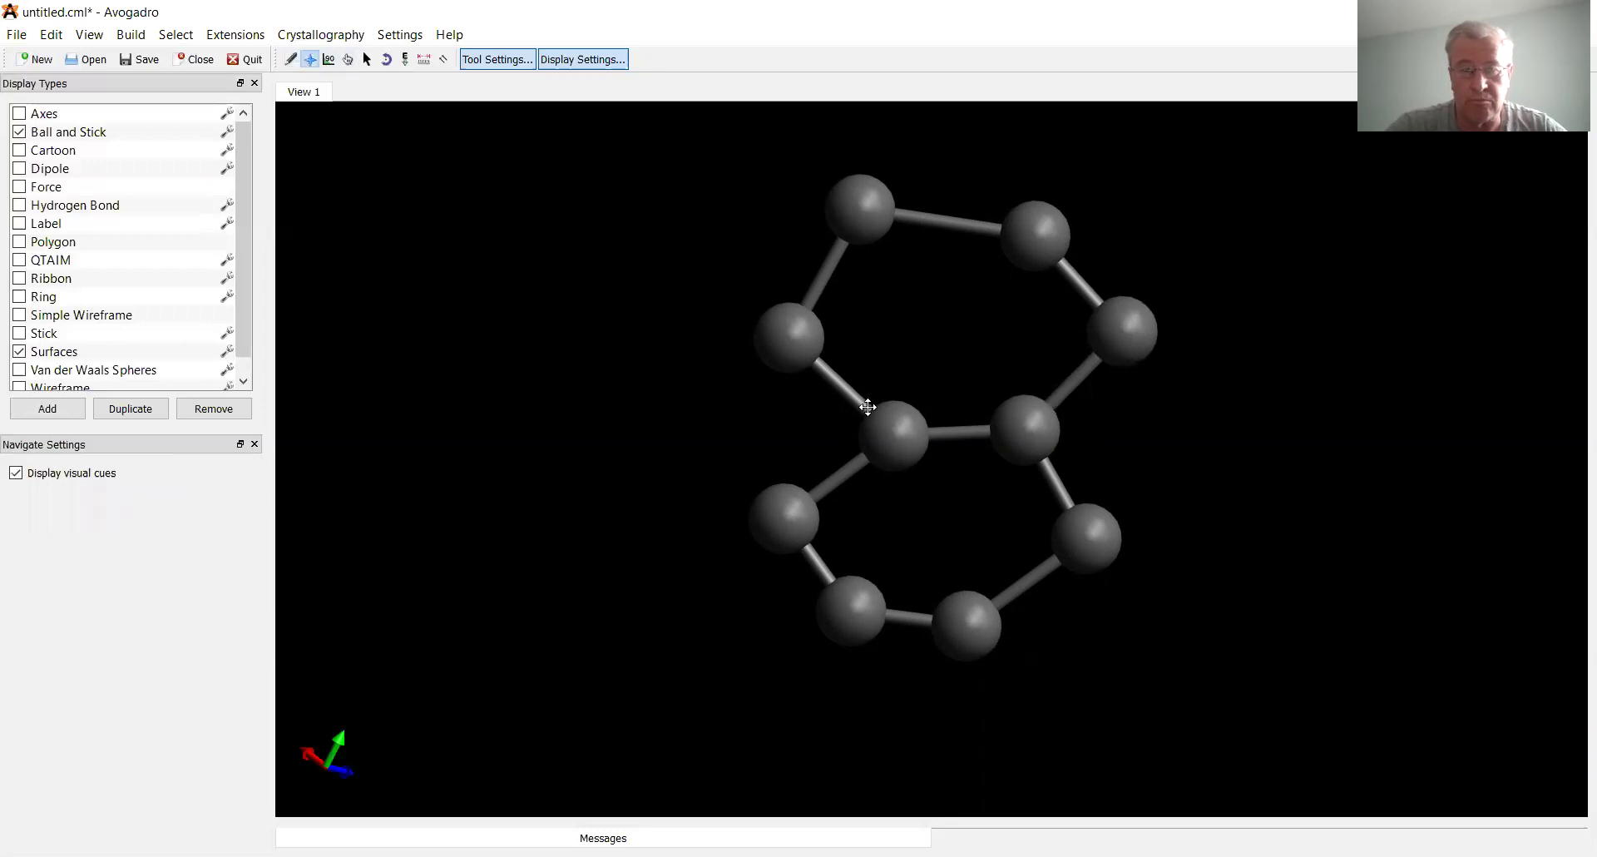
right_click_drag(862, 403, 837, 308)
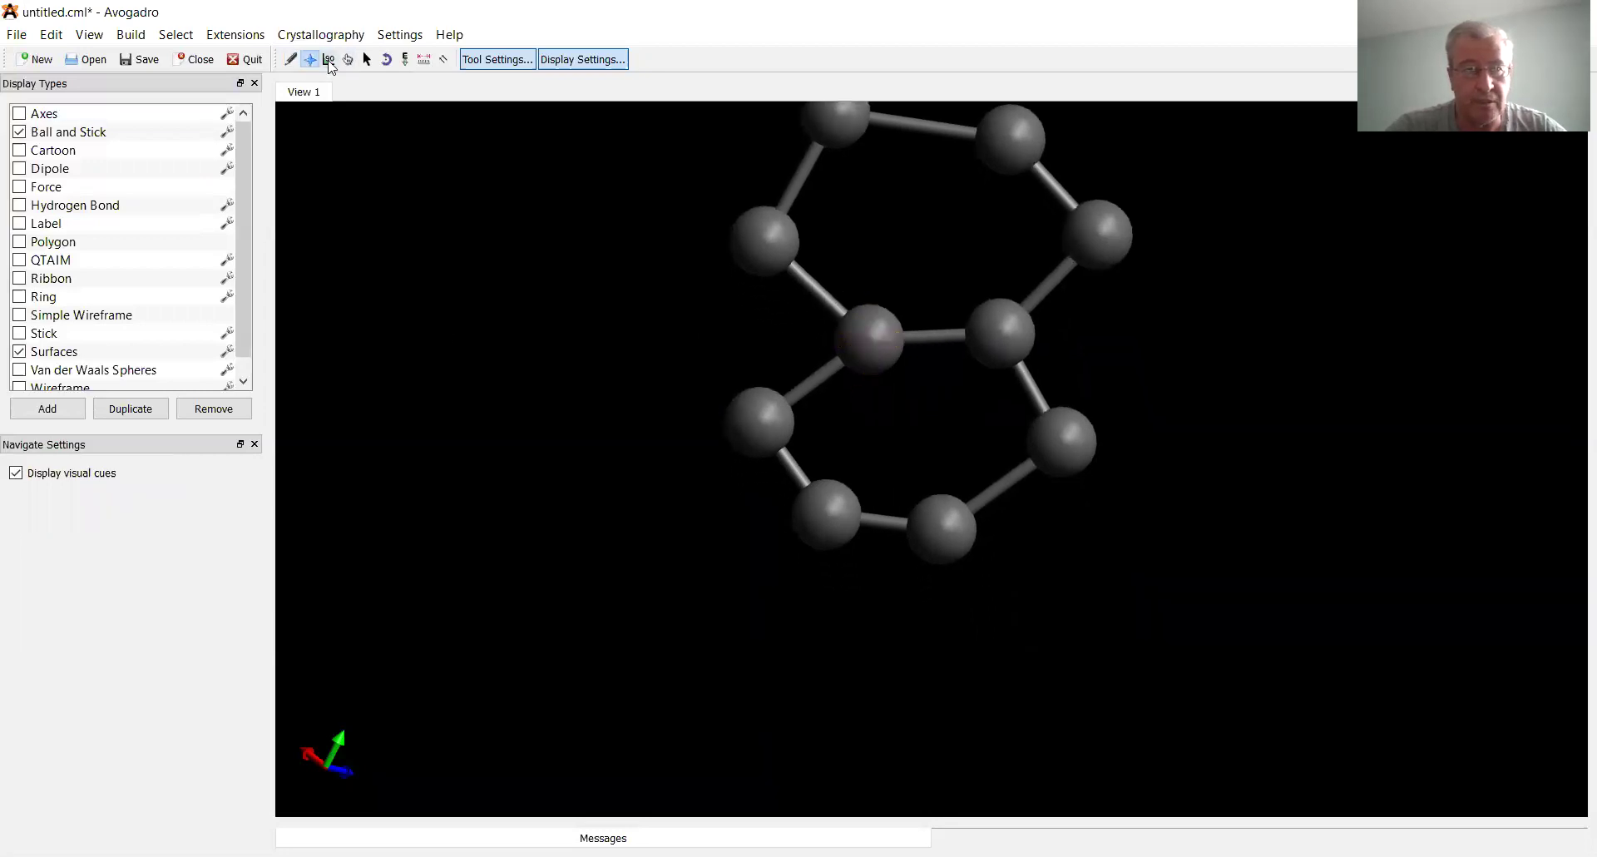
left_click(293, 60)
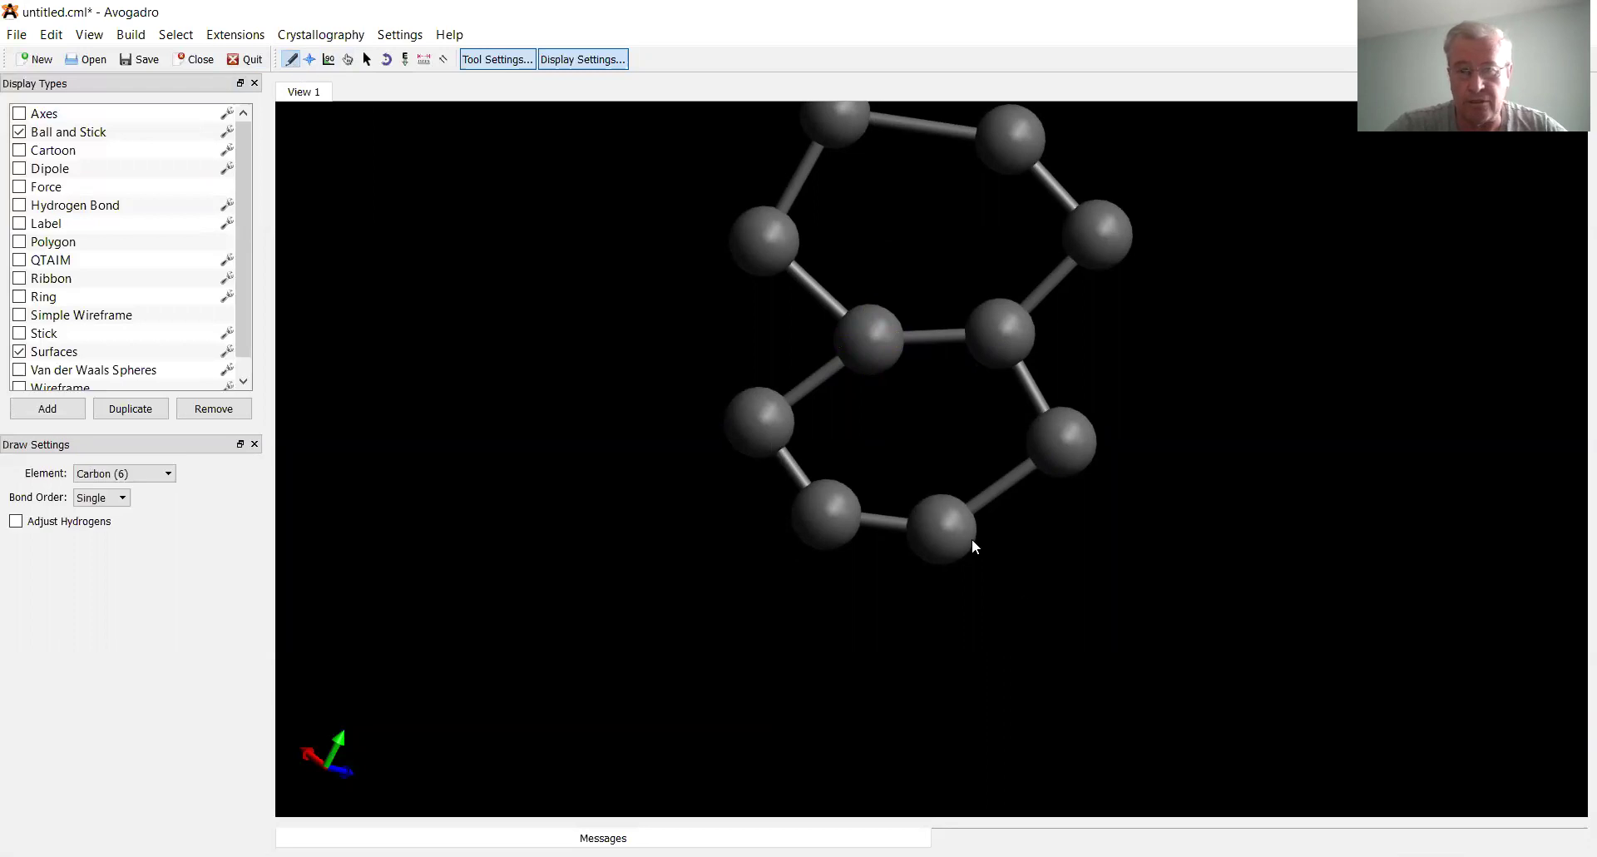
mouse_move(956, 541)
left_mouse_down()
mouse_move(1033, 646)
mouse_move(915, 732)
mouse_move(813, 726)
mouse_move(721, 653)
left_mouse_up()
Close the third ring, relax the strip with UFF auto-optimization, and view it edge-on.
left_click(783, 552)
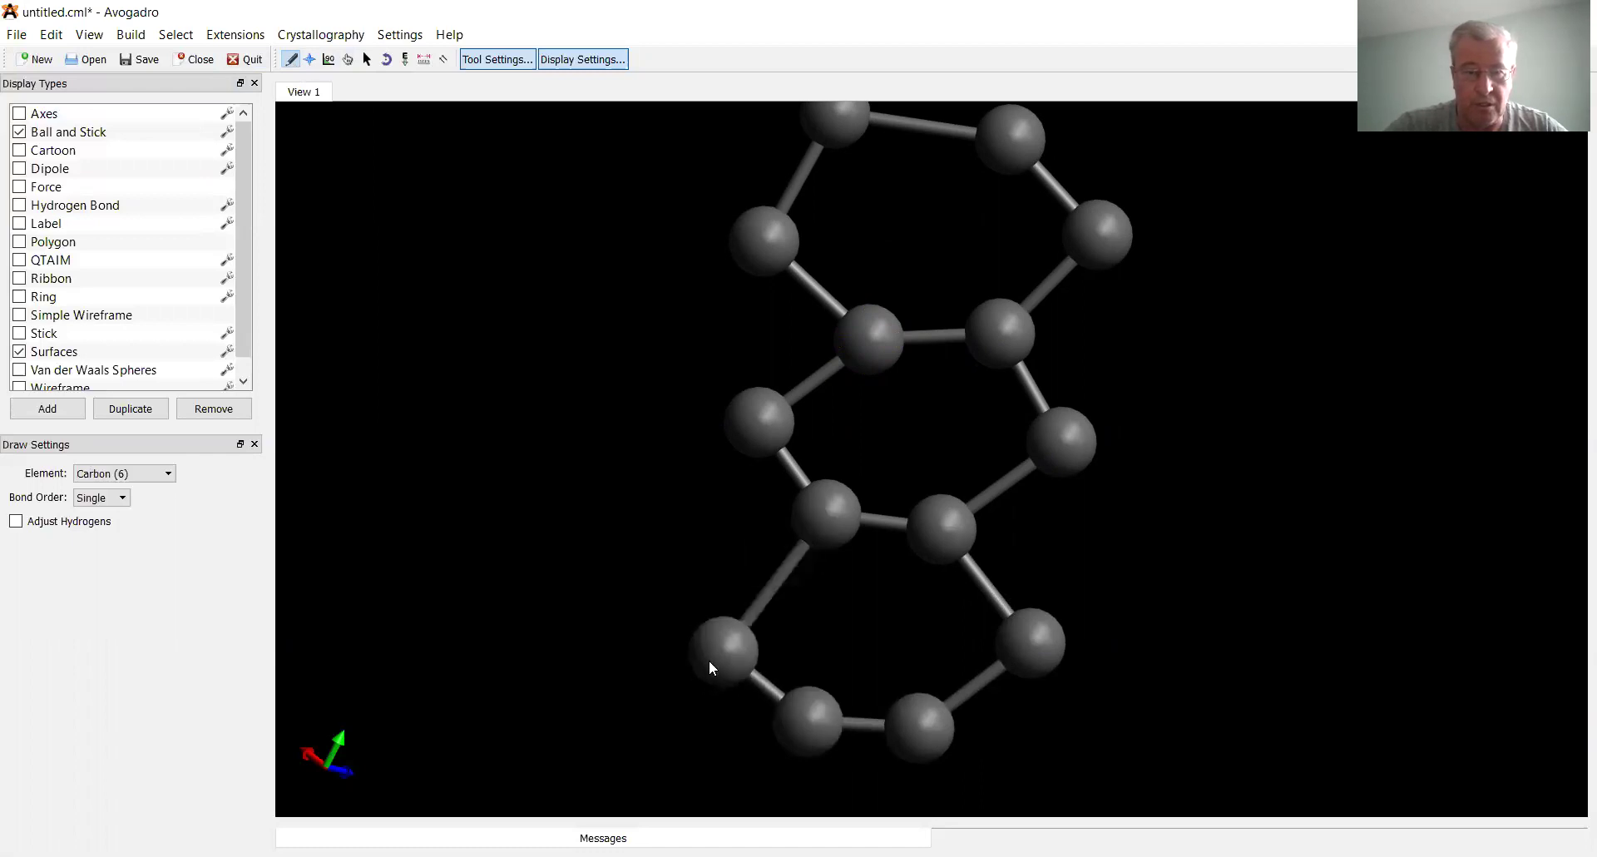
left_click(404, 60)
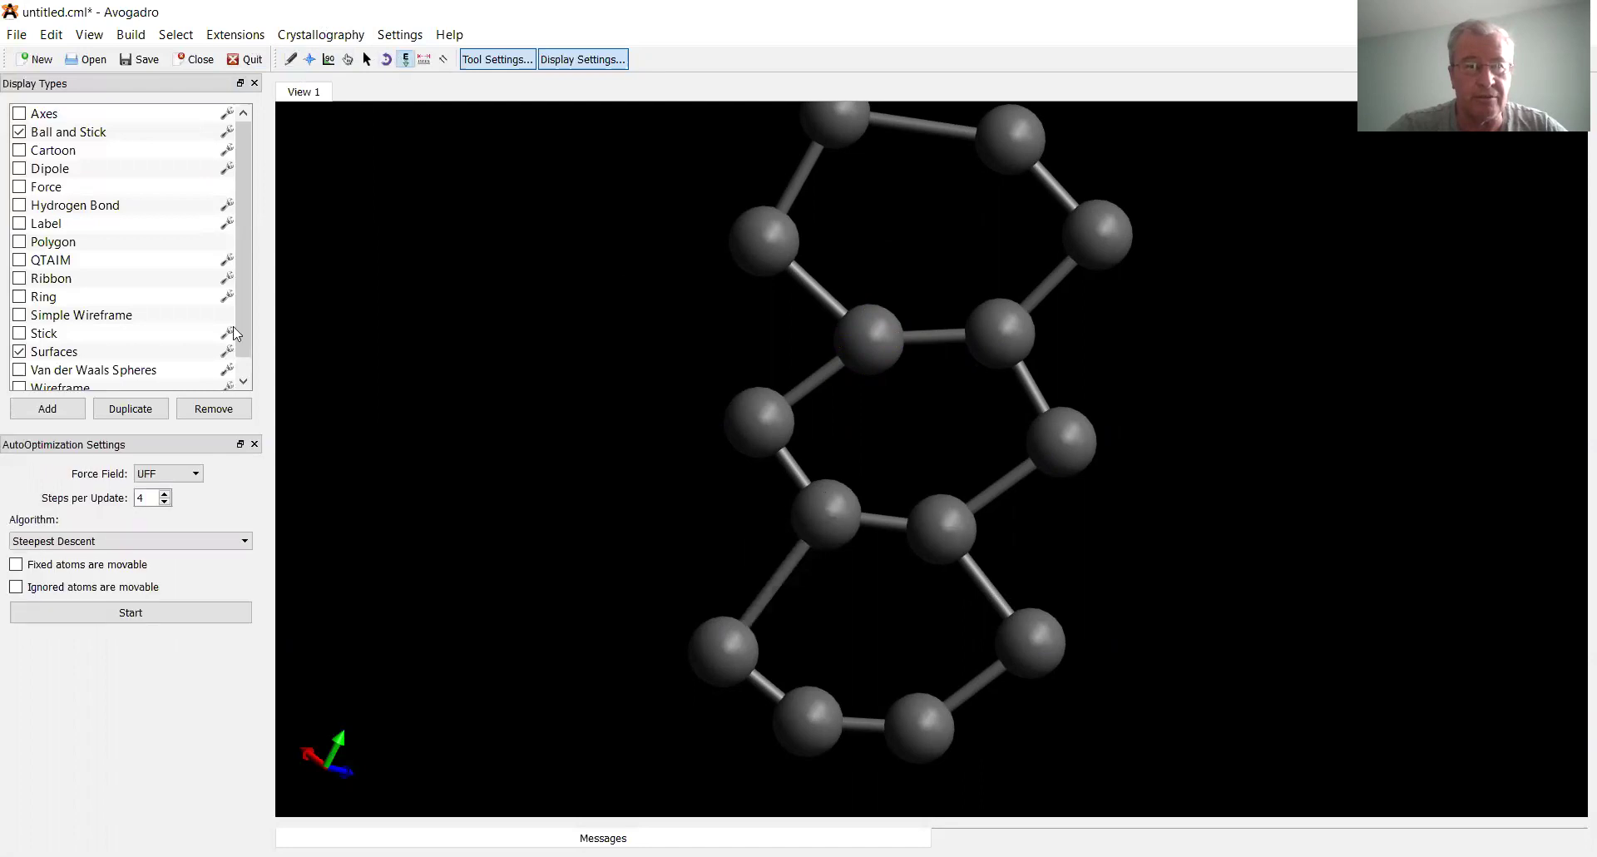
left_click(130, 615)
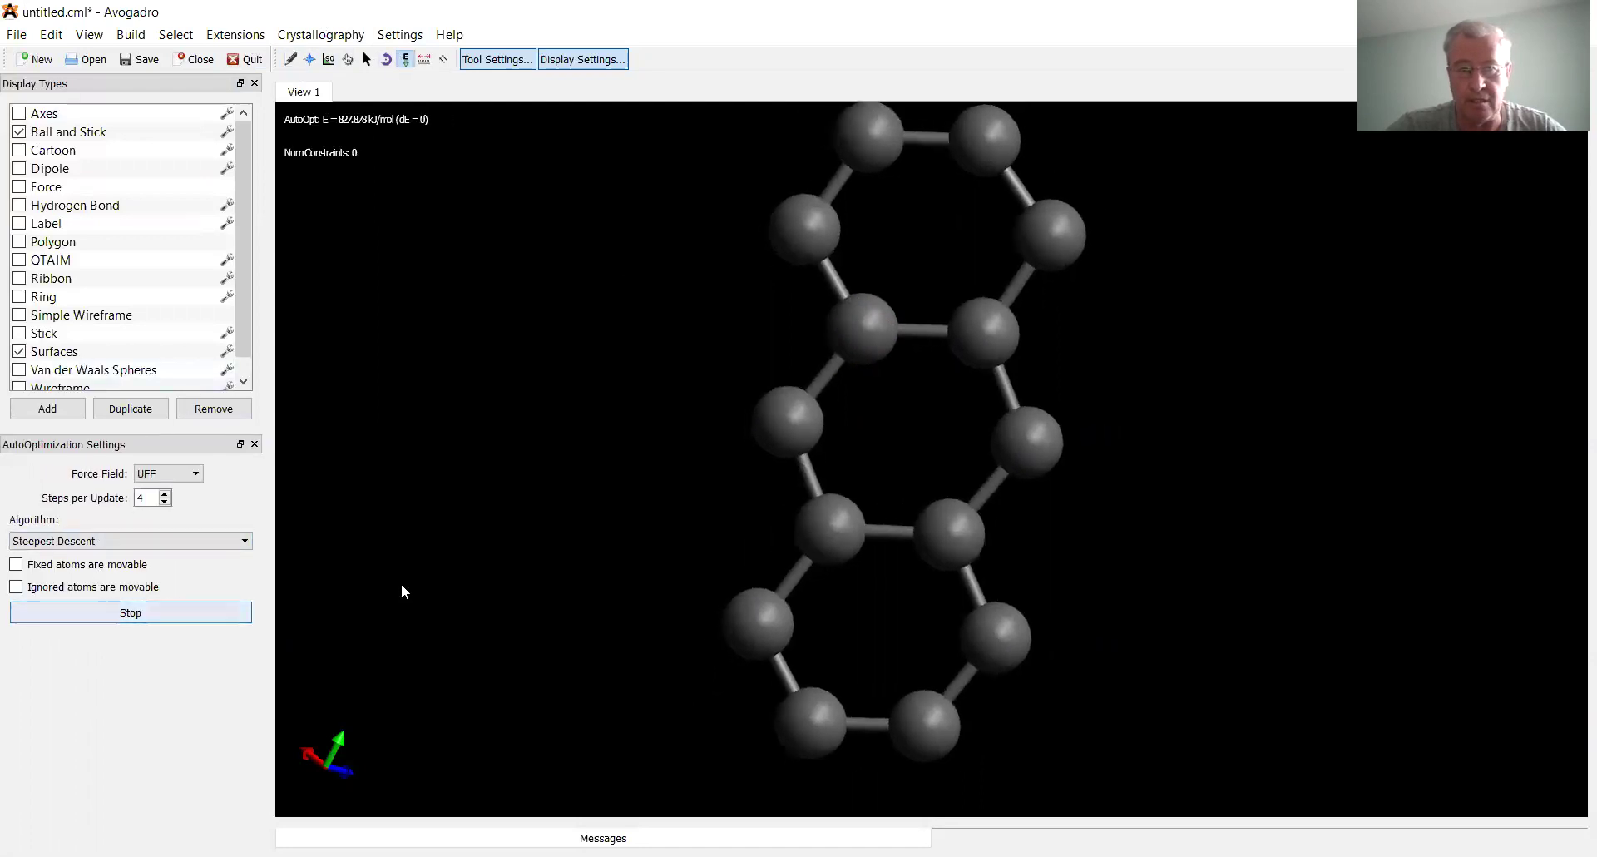
left_click(158, 613)
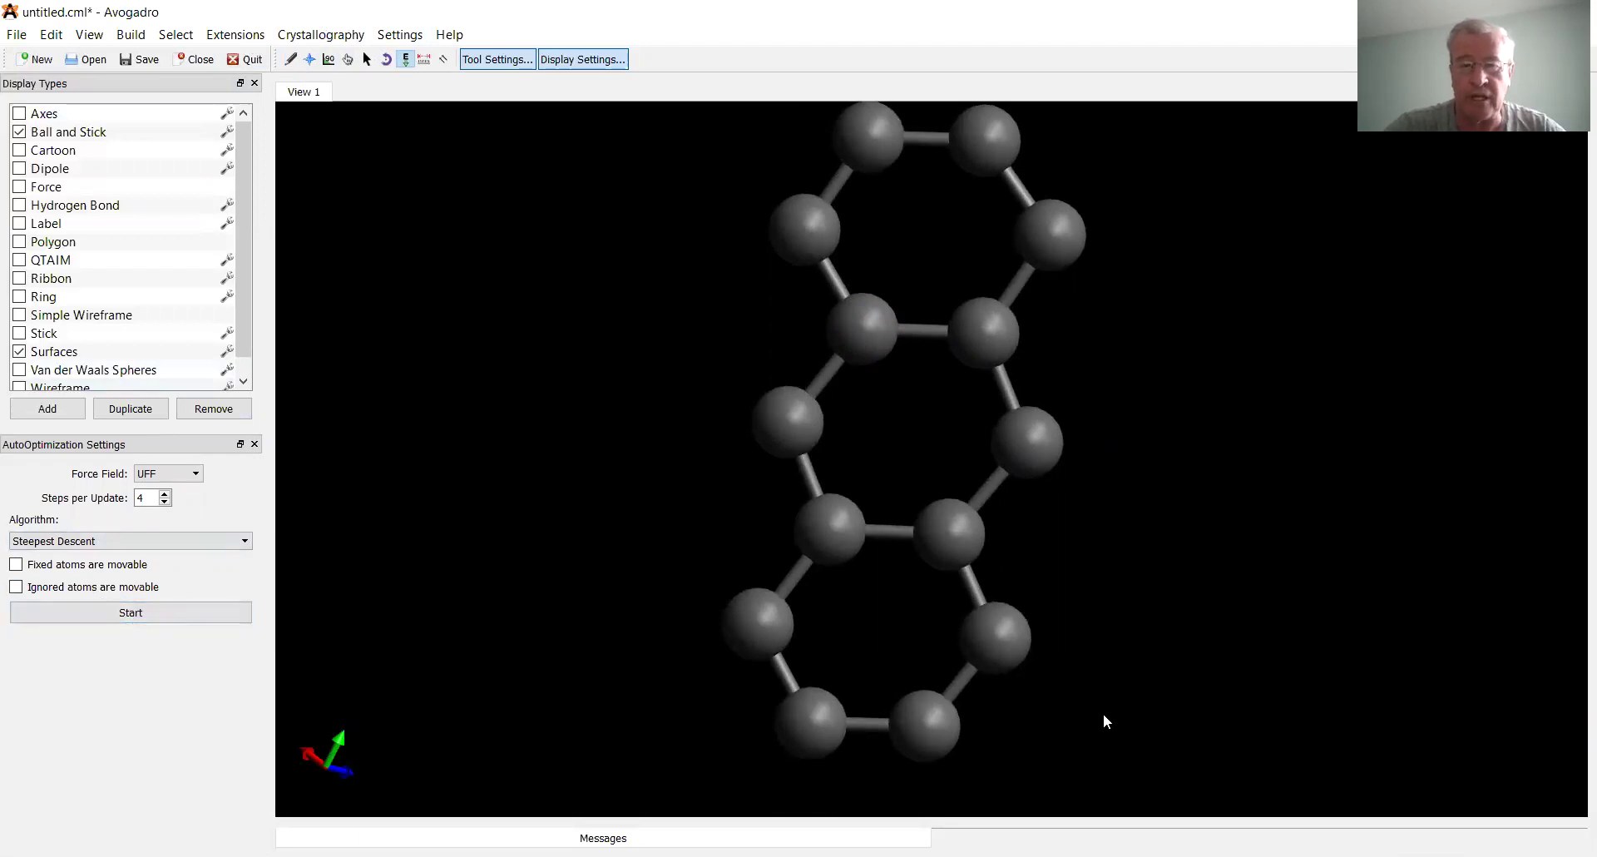
right_click_drag(1121, 762, 1111, 763)
left_click_drag(1111, 763, 863, 739)
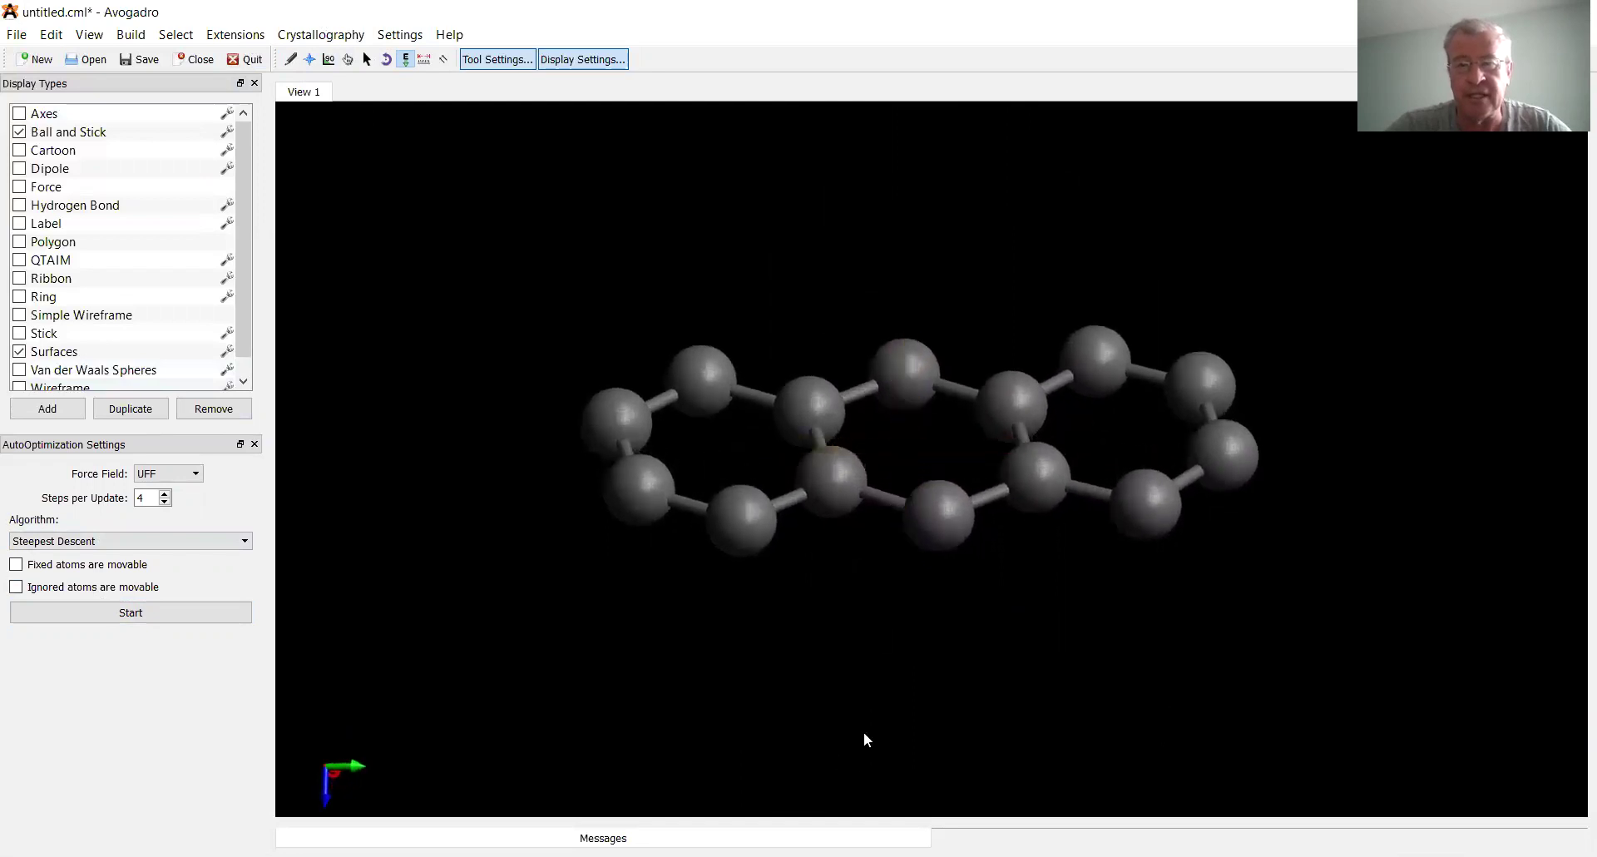
Delete the upper-right and far-right carbons of the end ring.
left_click(291, 59)
right_click(1203, 390)
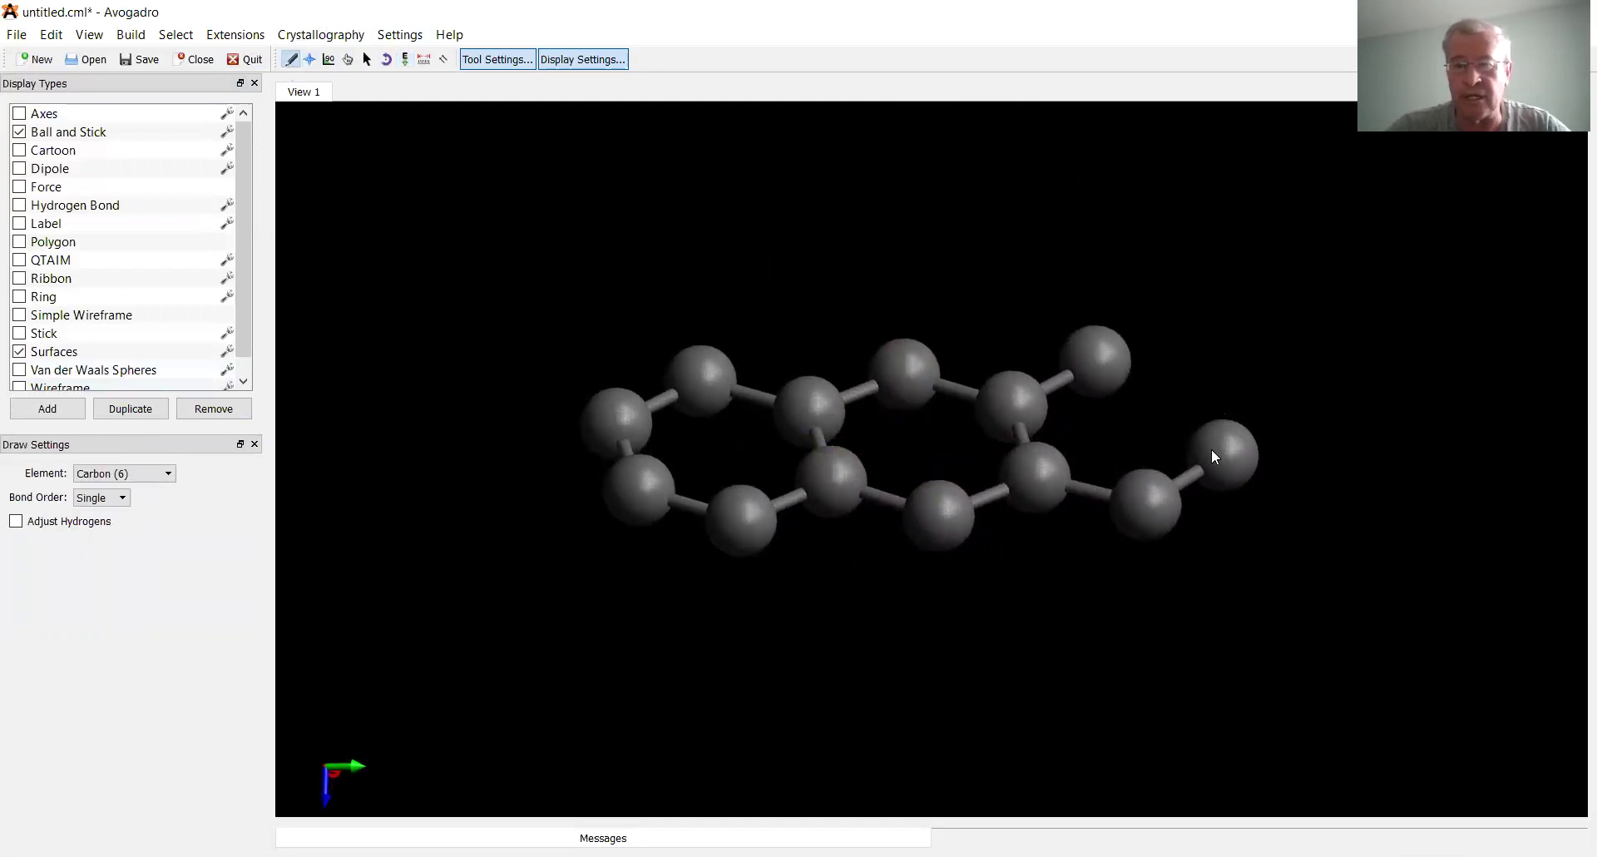
right_click(1223, 451)
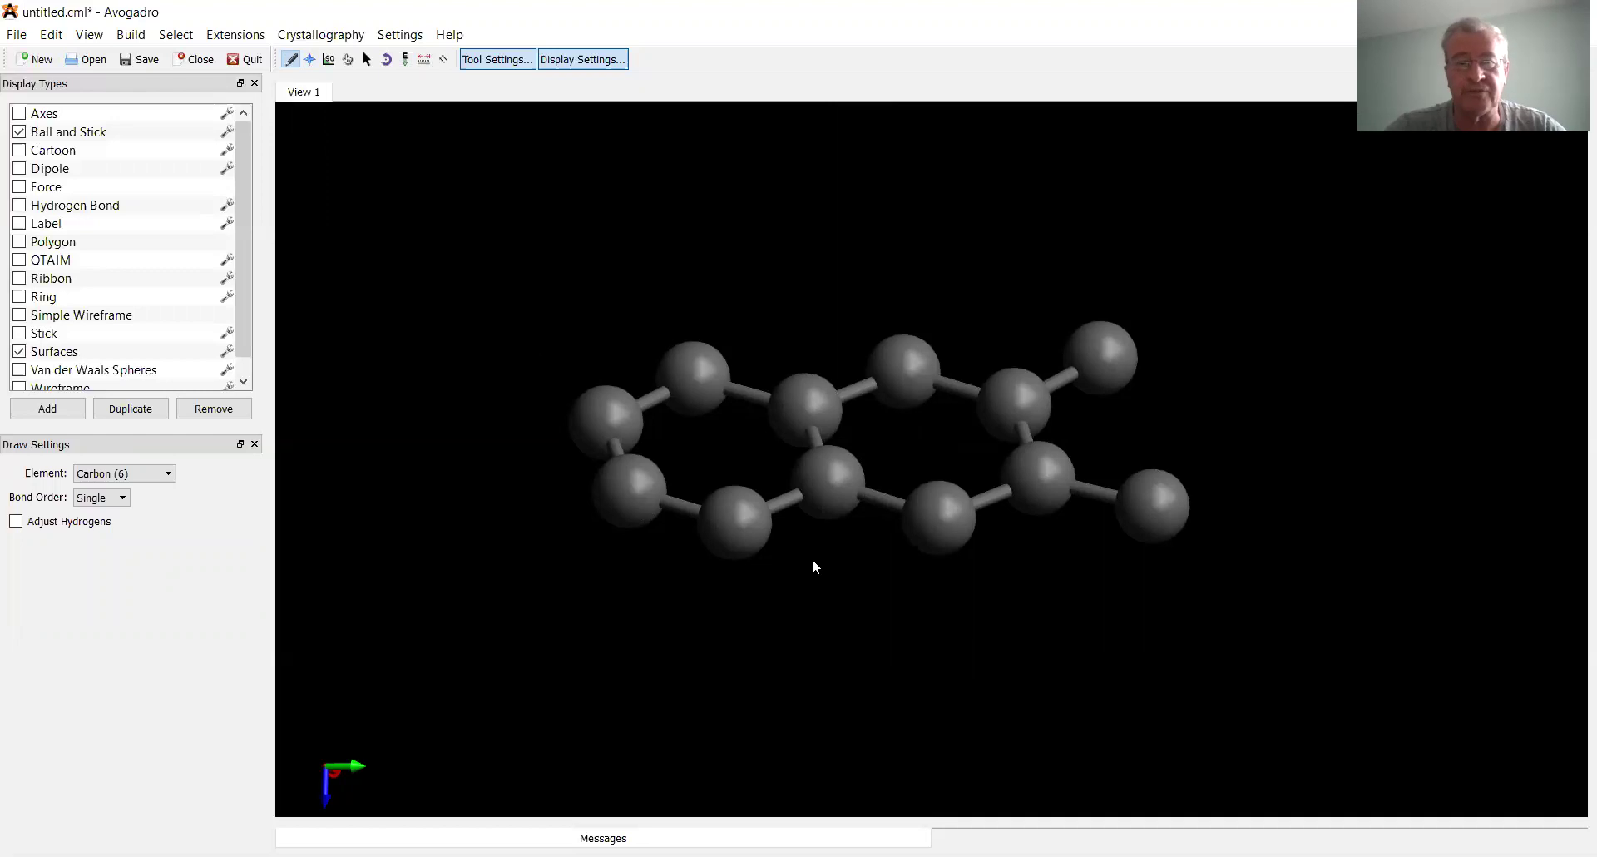
Lift both dangling end carbons upward out of the plane, then clear the selection.
left_click(366, 59)
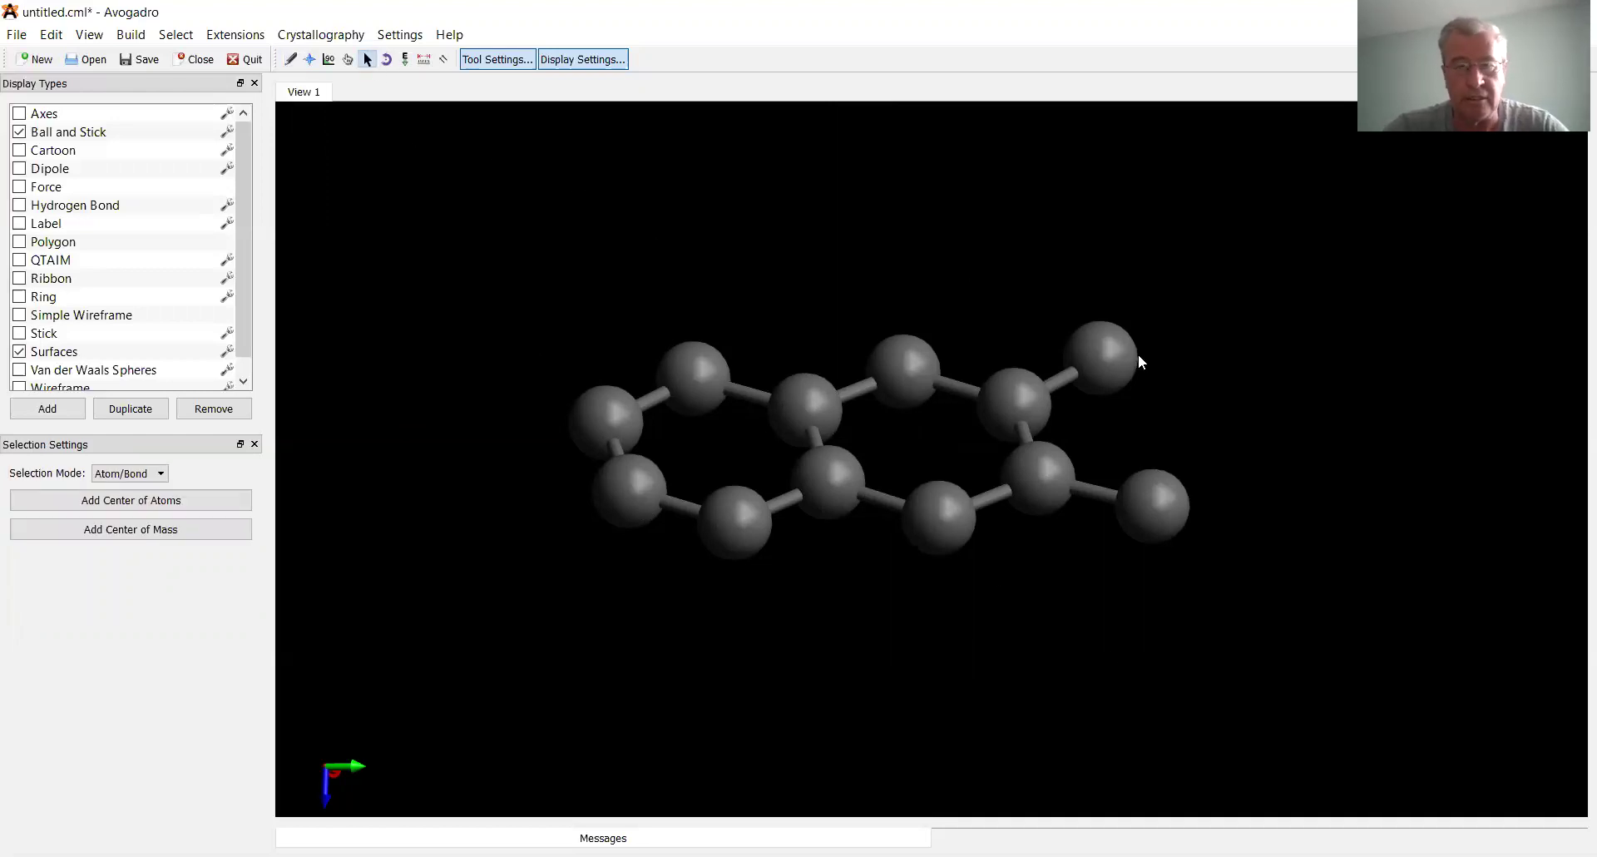
left_click(1110, 352)
left_click(1164, 519)
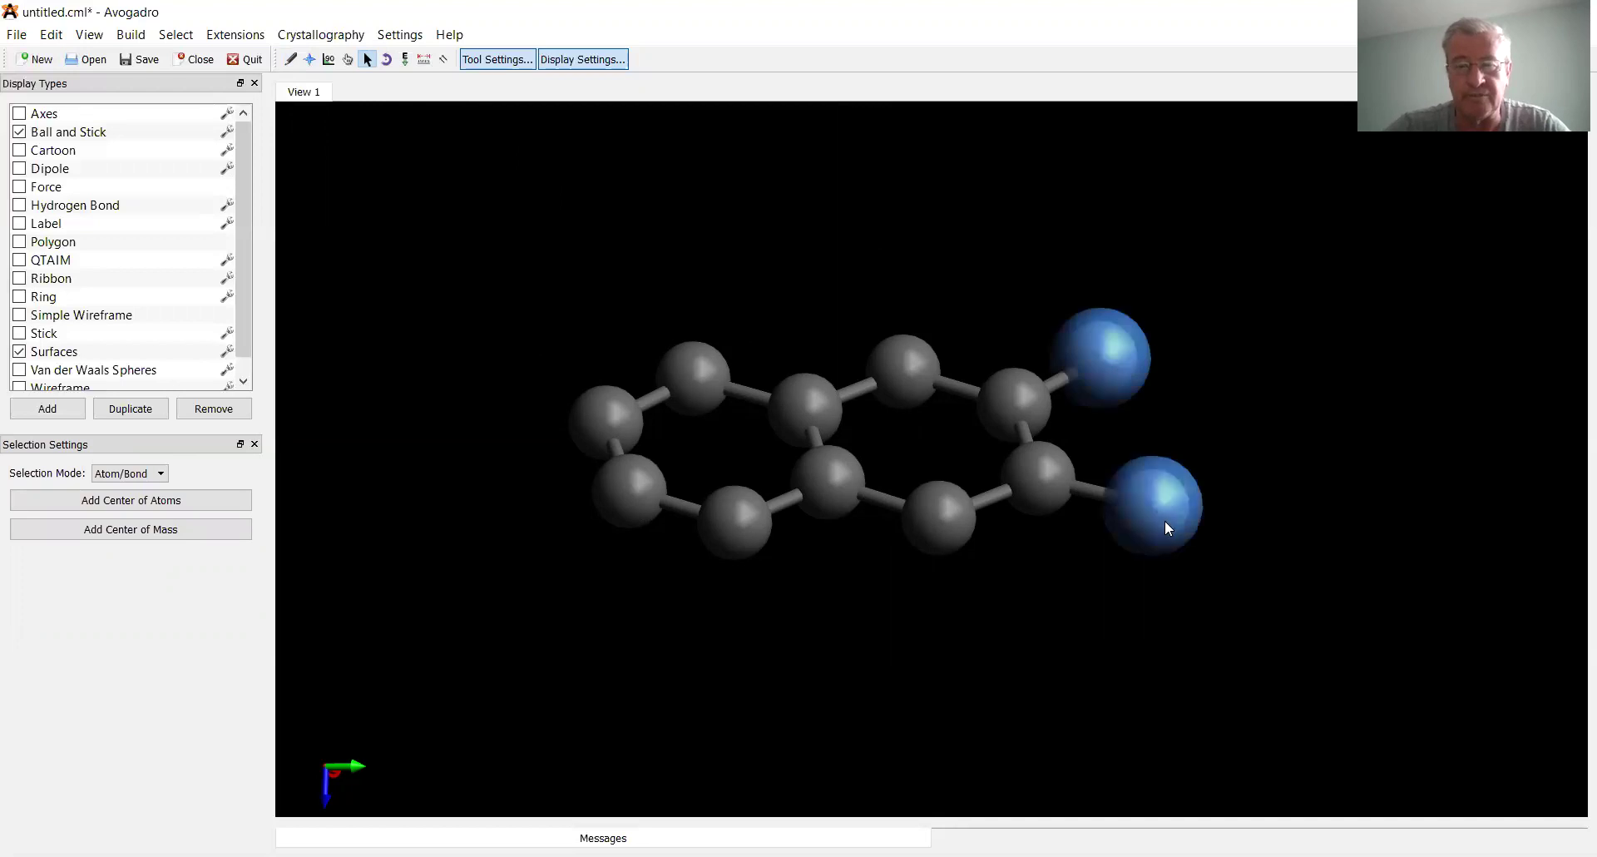
left_click(349, 60)
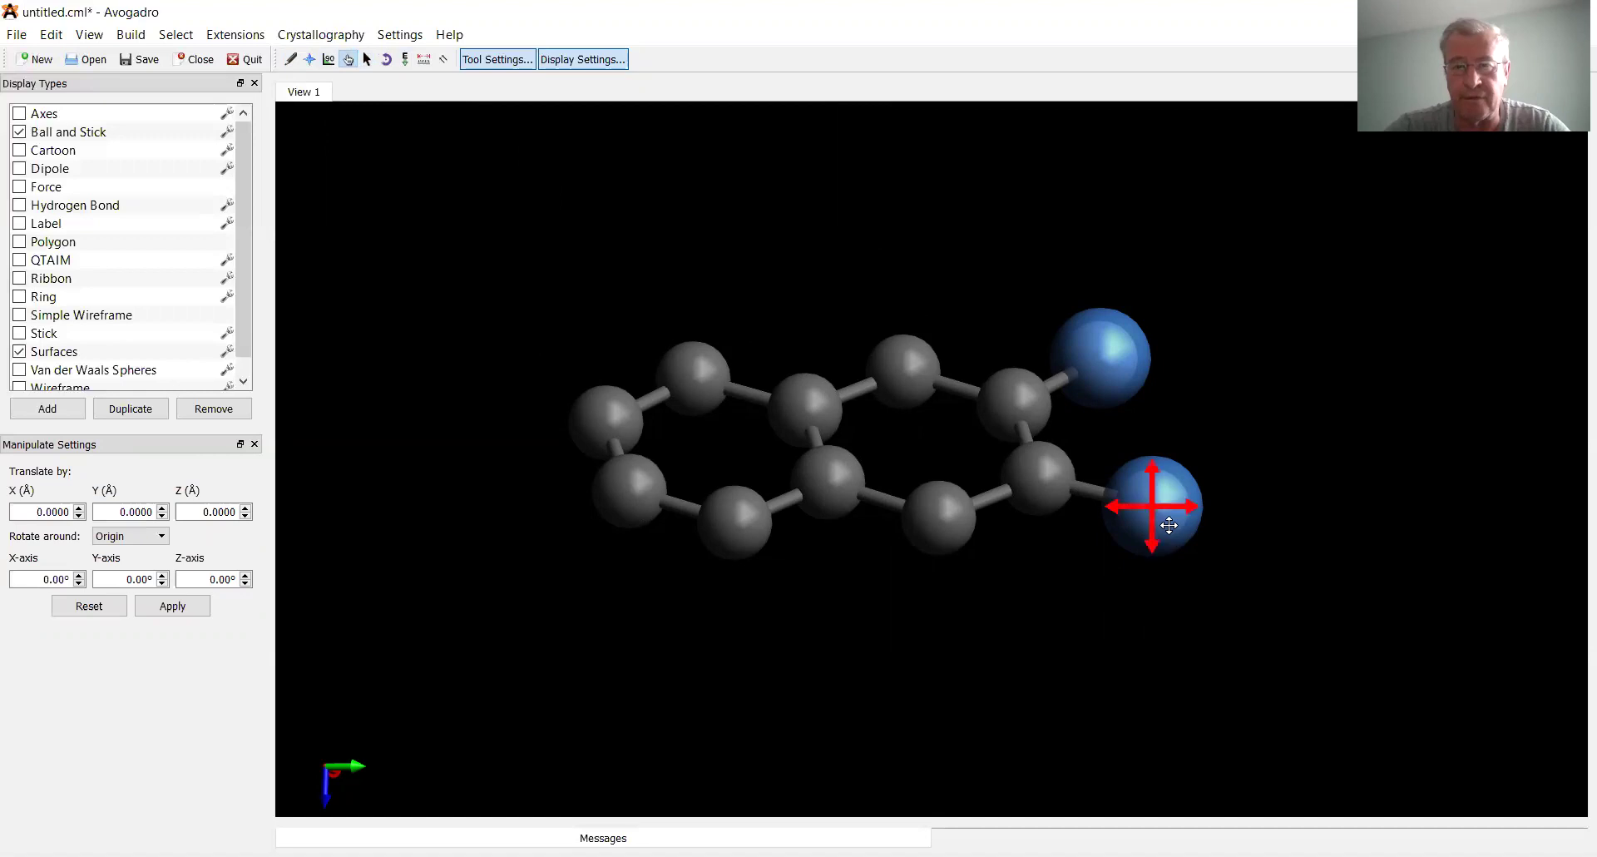
left_click_drag(1163, 521, 1168, 411)
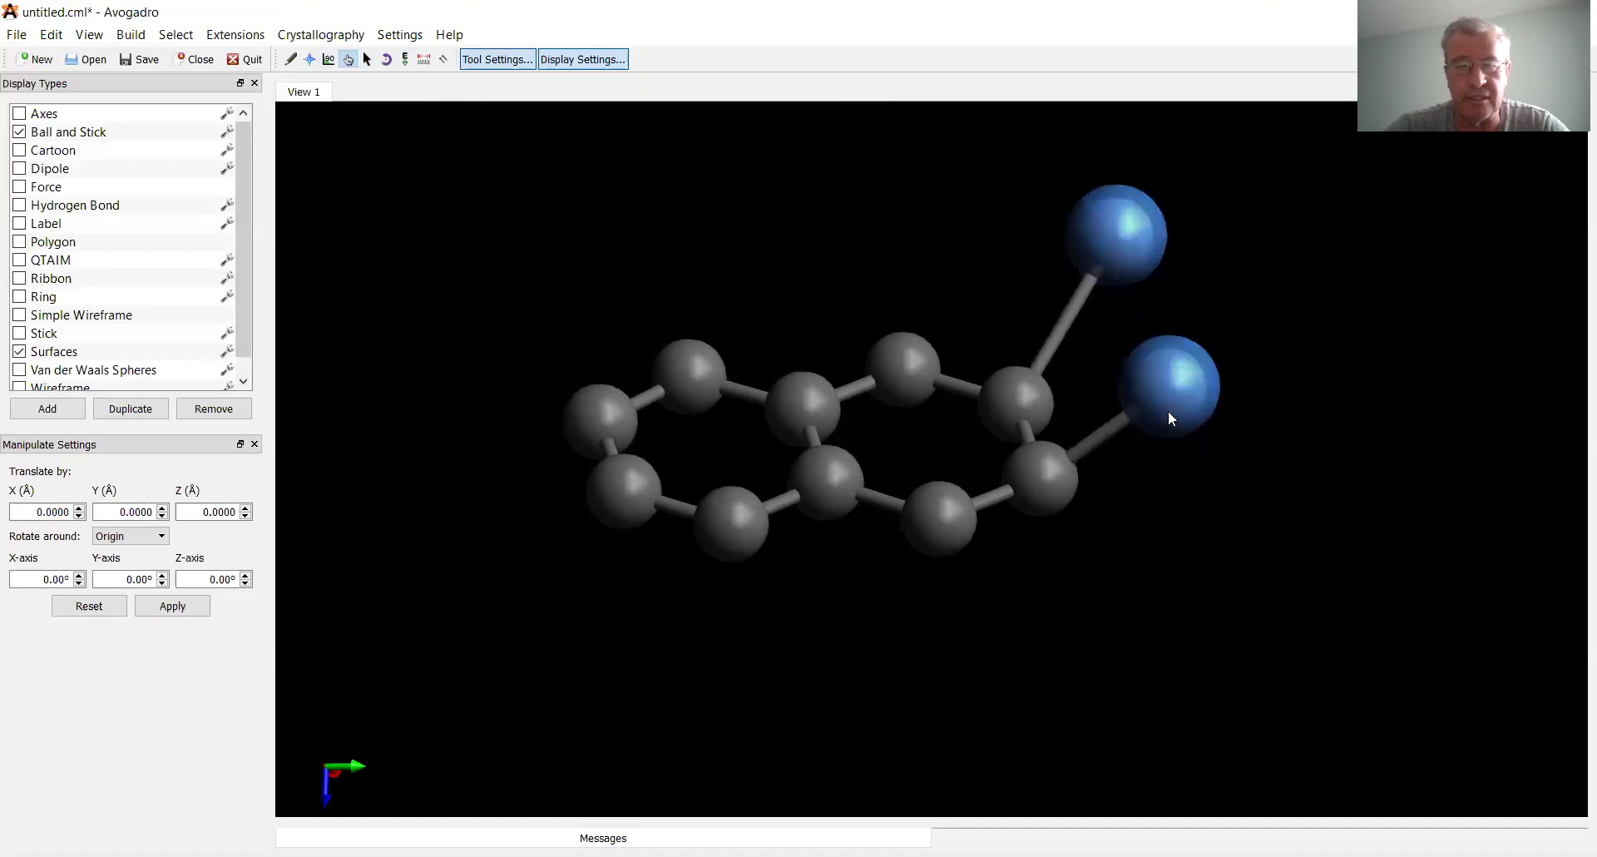
left_click(51, 34)
left_click(92, 242)
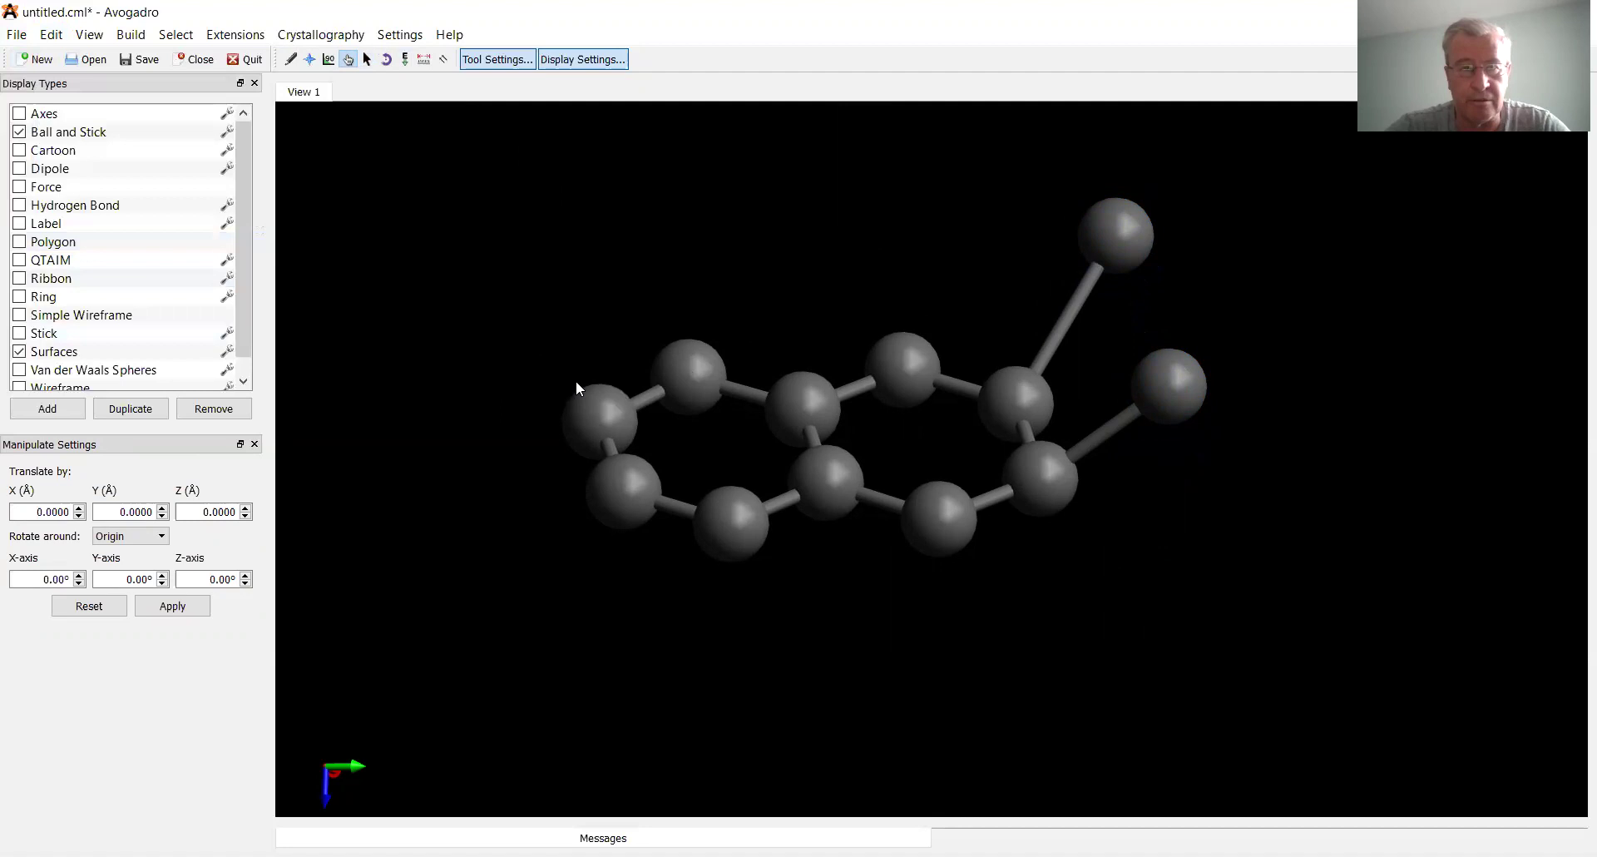
Raise the four left-end ring carbons upward, then clear the selection.
left_click(367, 59)
left_click(679, 370)
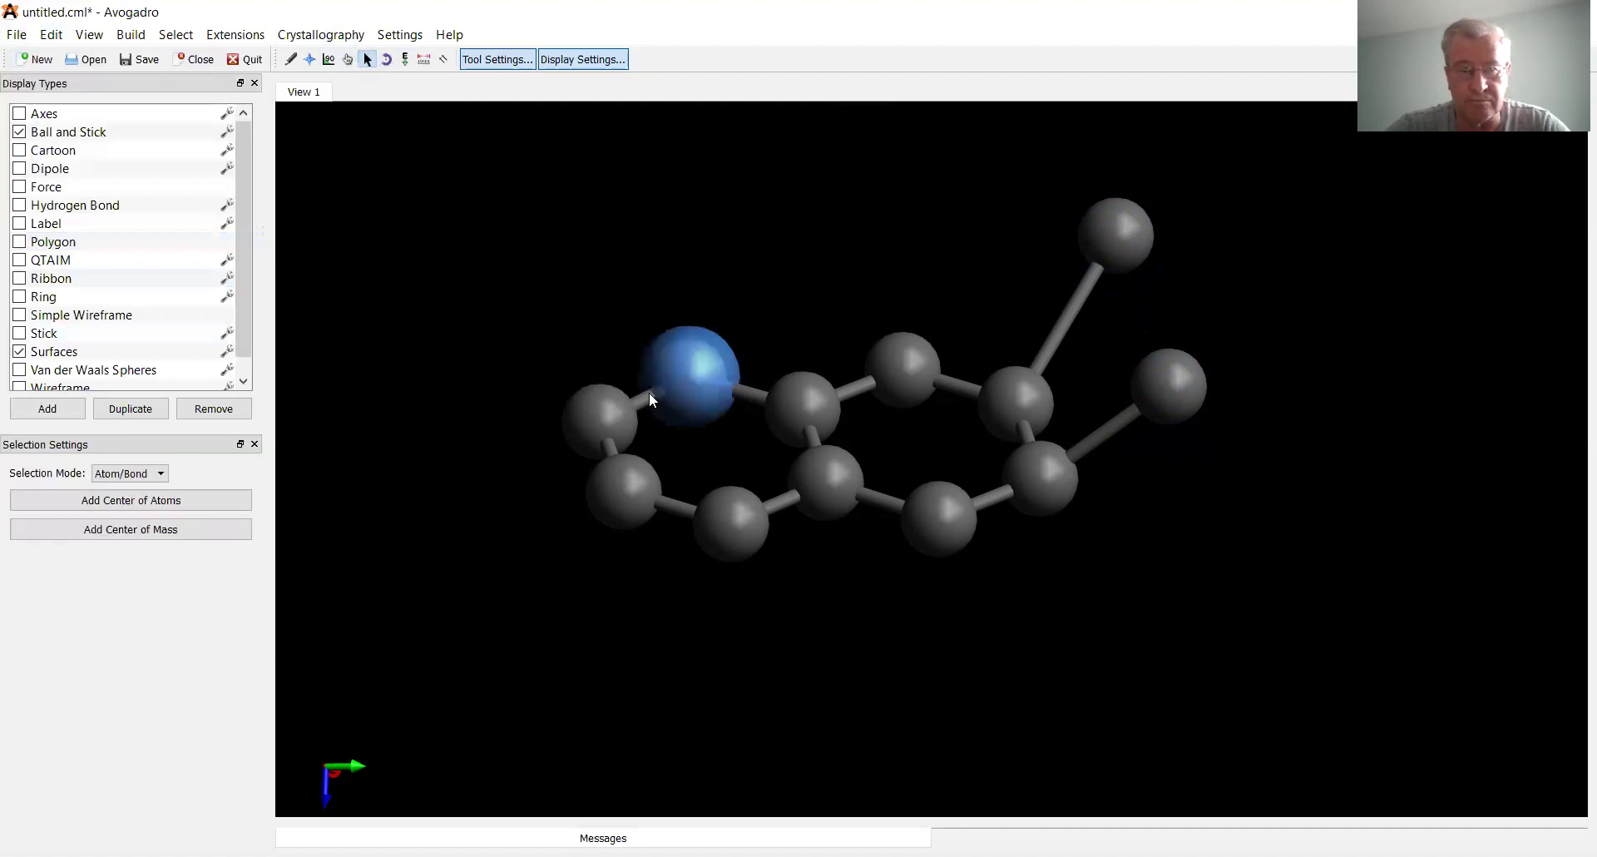
left_click(590, 418)
left_click(626, 503)
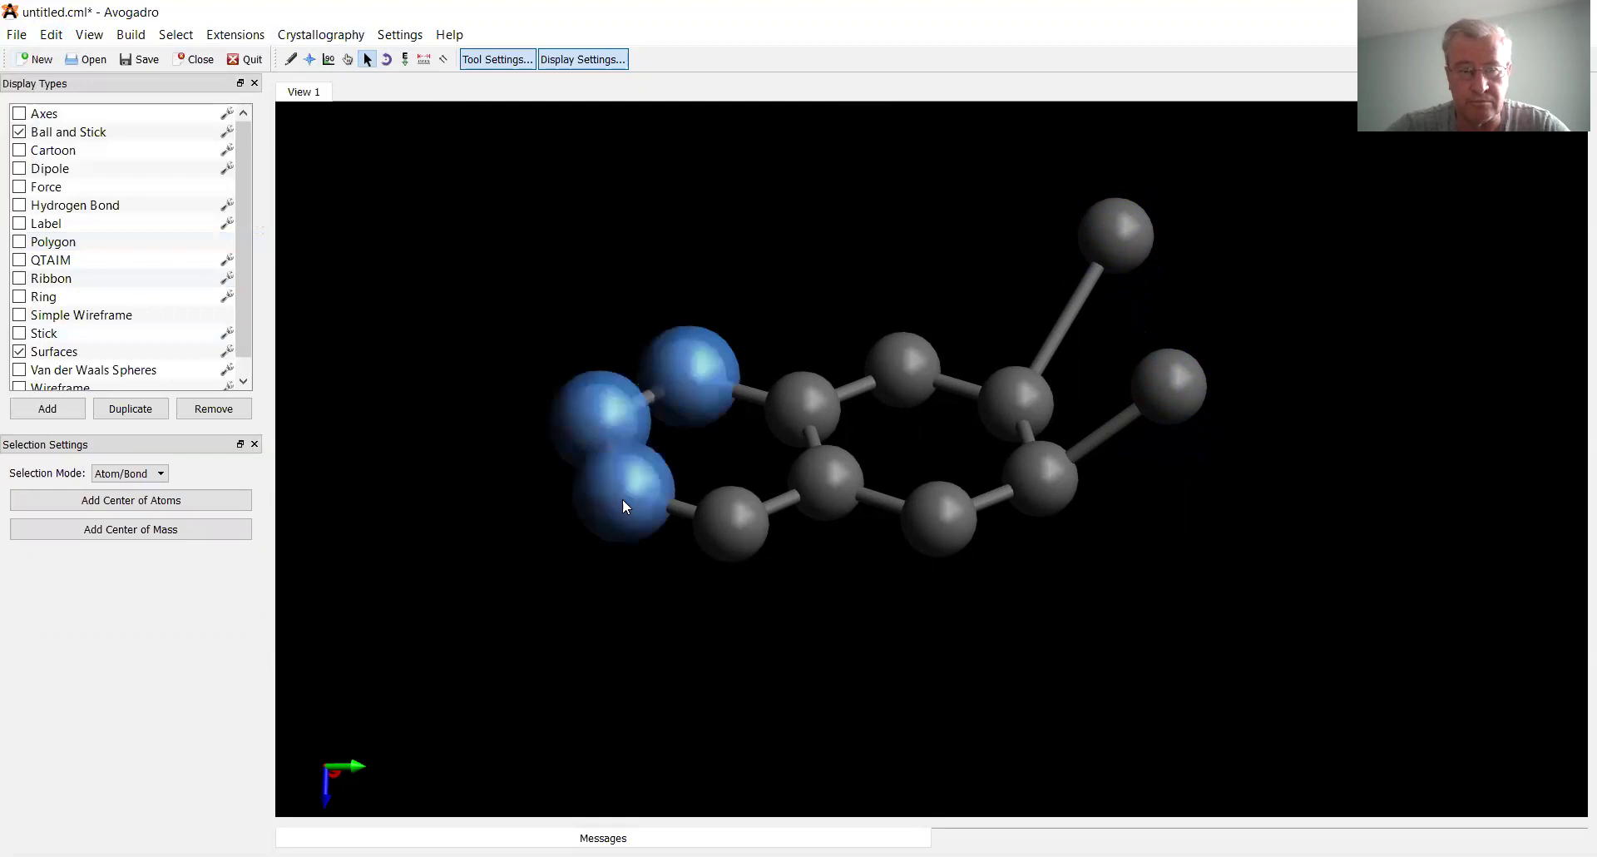
left_click(731, 522)
left_click(349, 60)
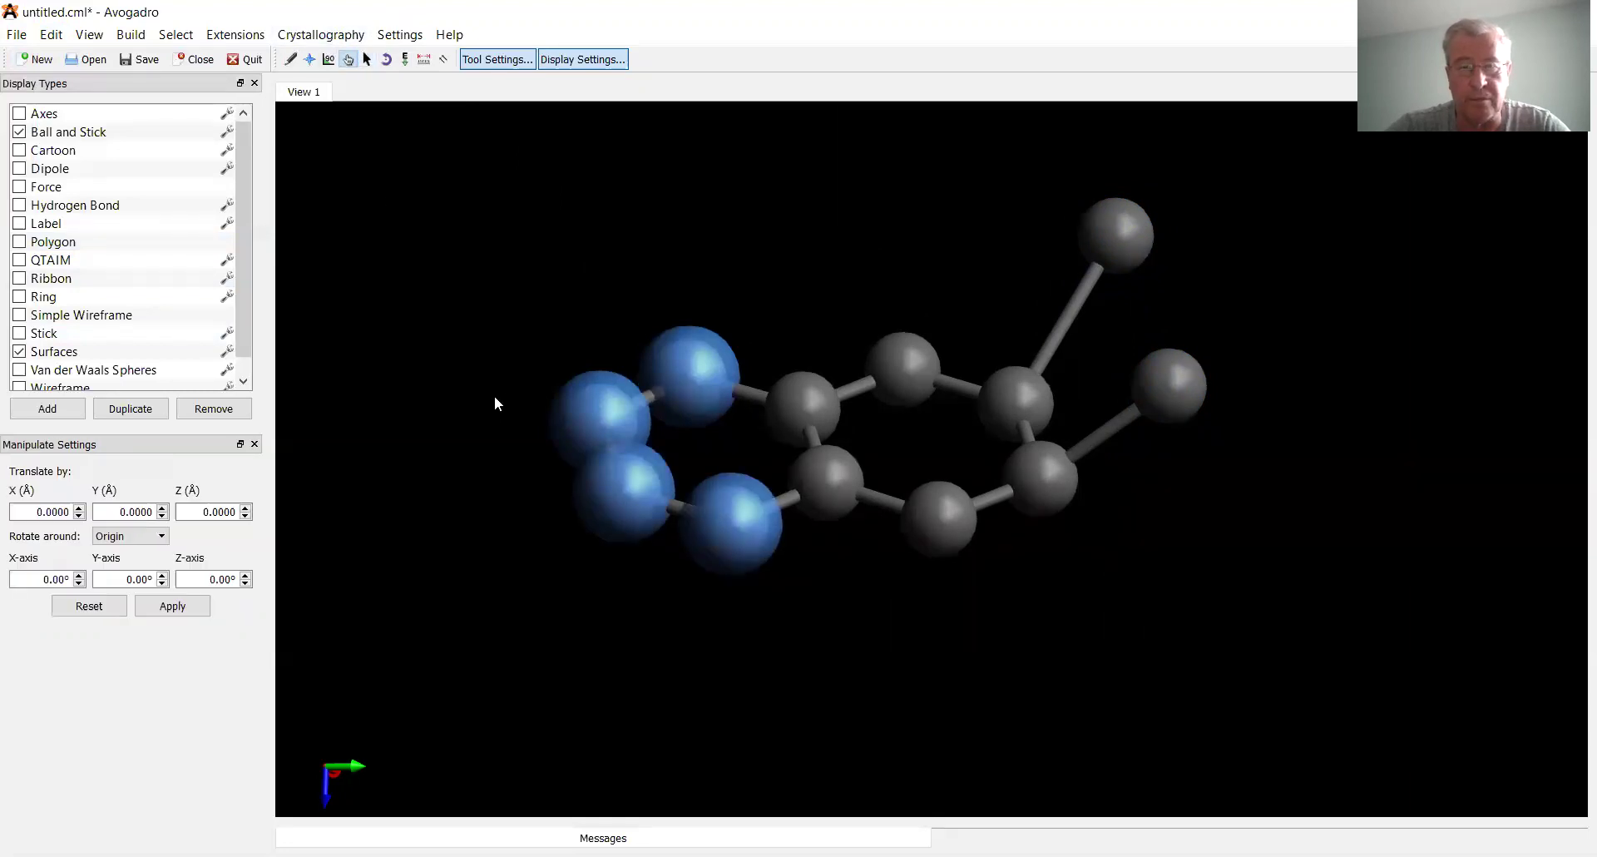
left_click_drag(581, 471, 588, 357)
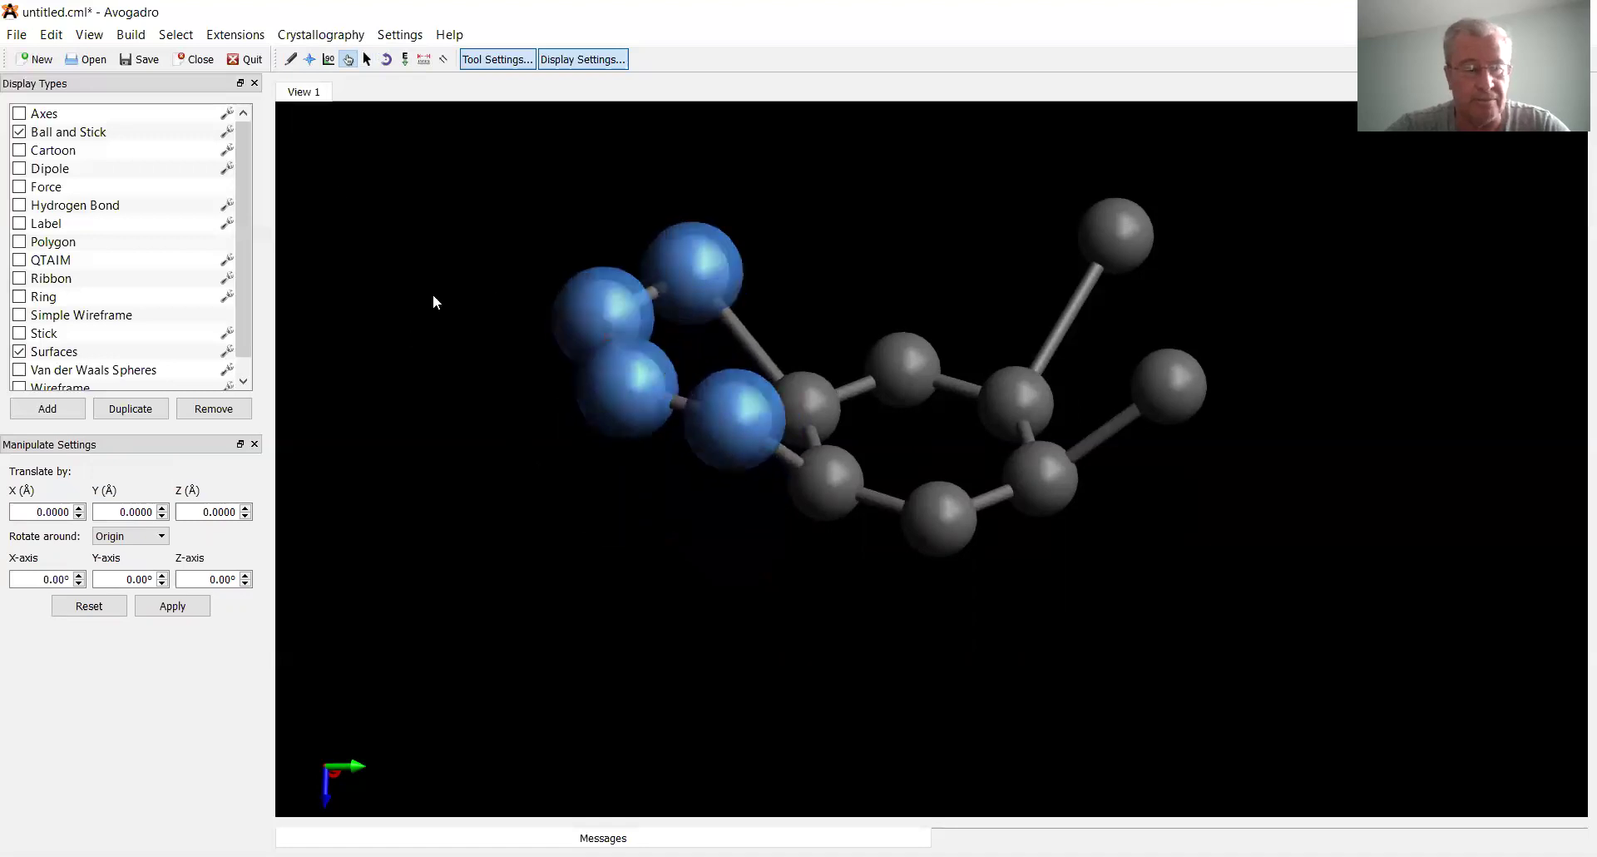
left_click(51, 34)
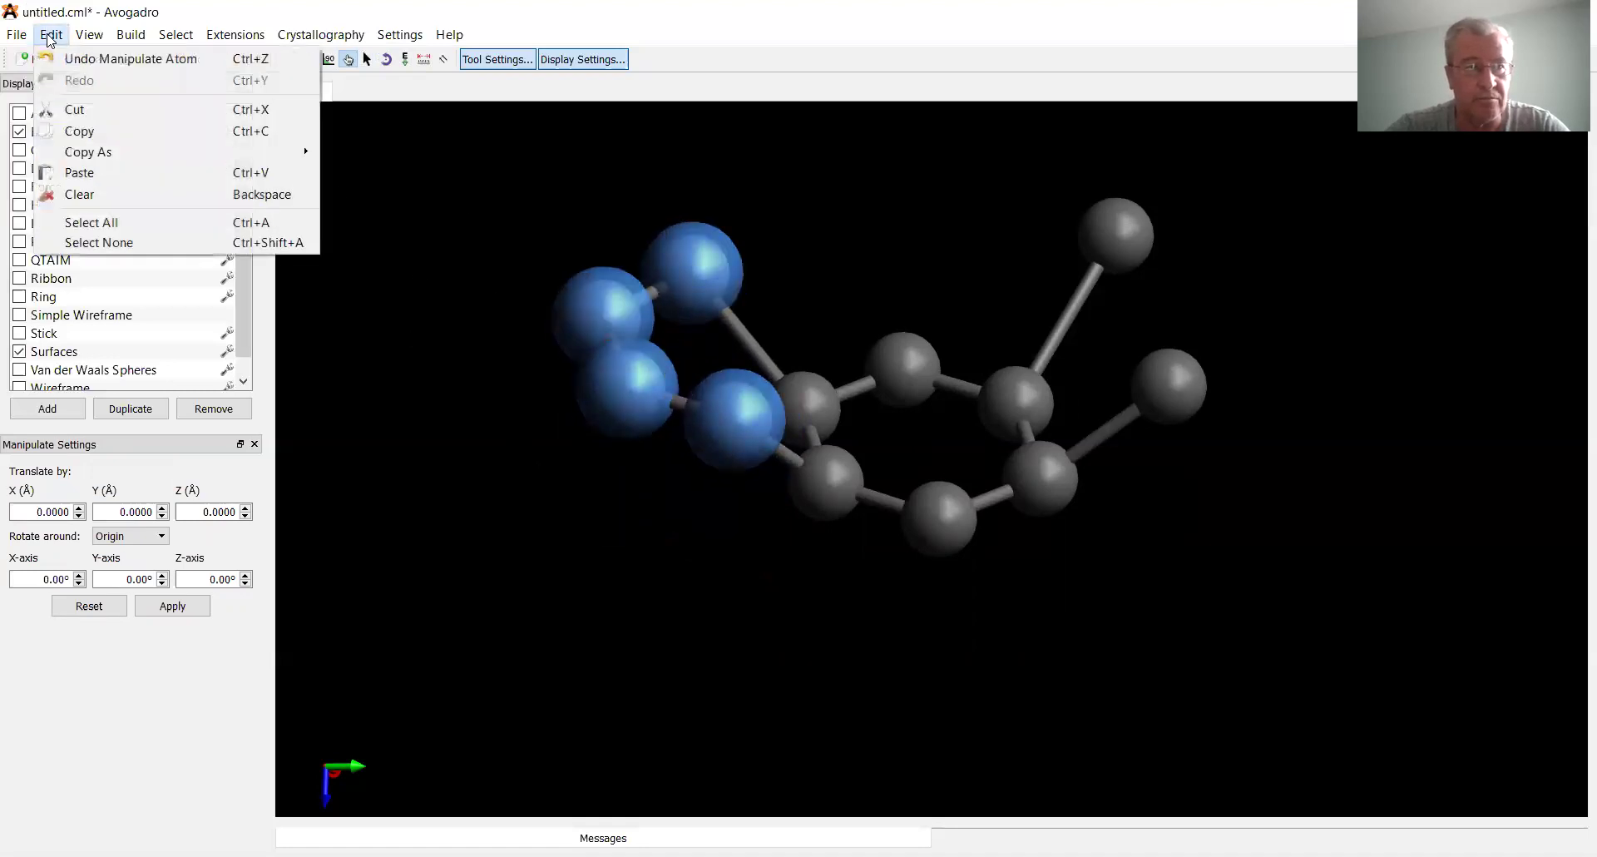
left_click(94, 250)
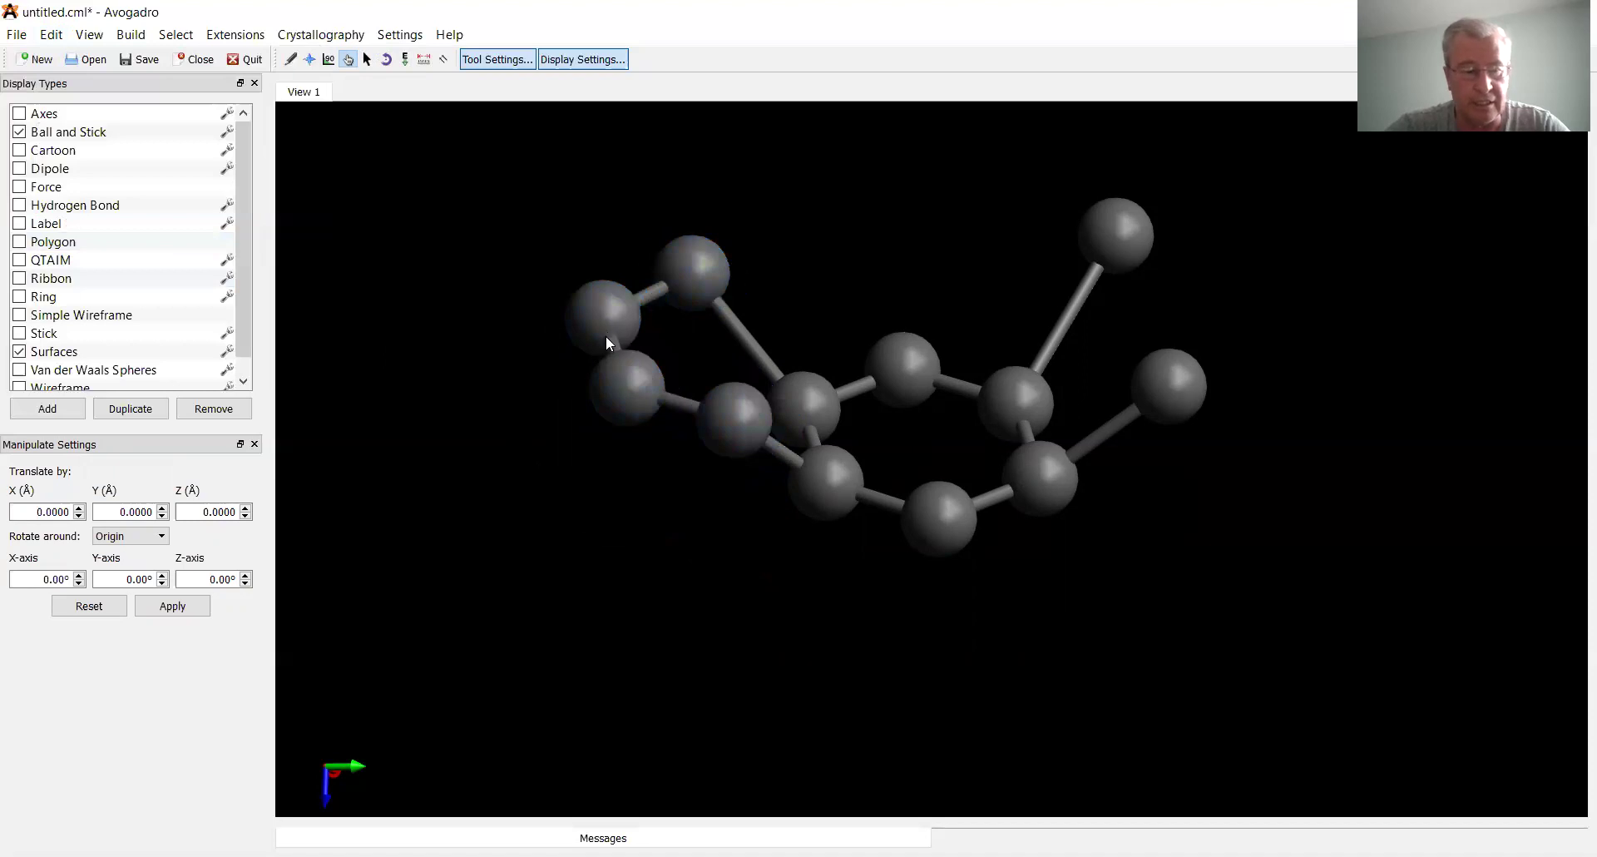
Lift the two outermost left-end carbons higher and centre the enlarged molecule in view.
left_click(367, 59)
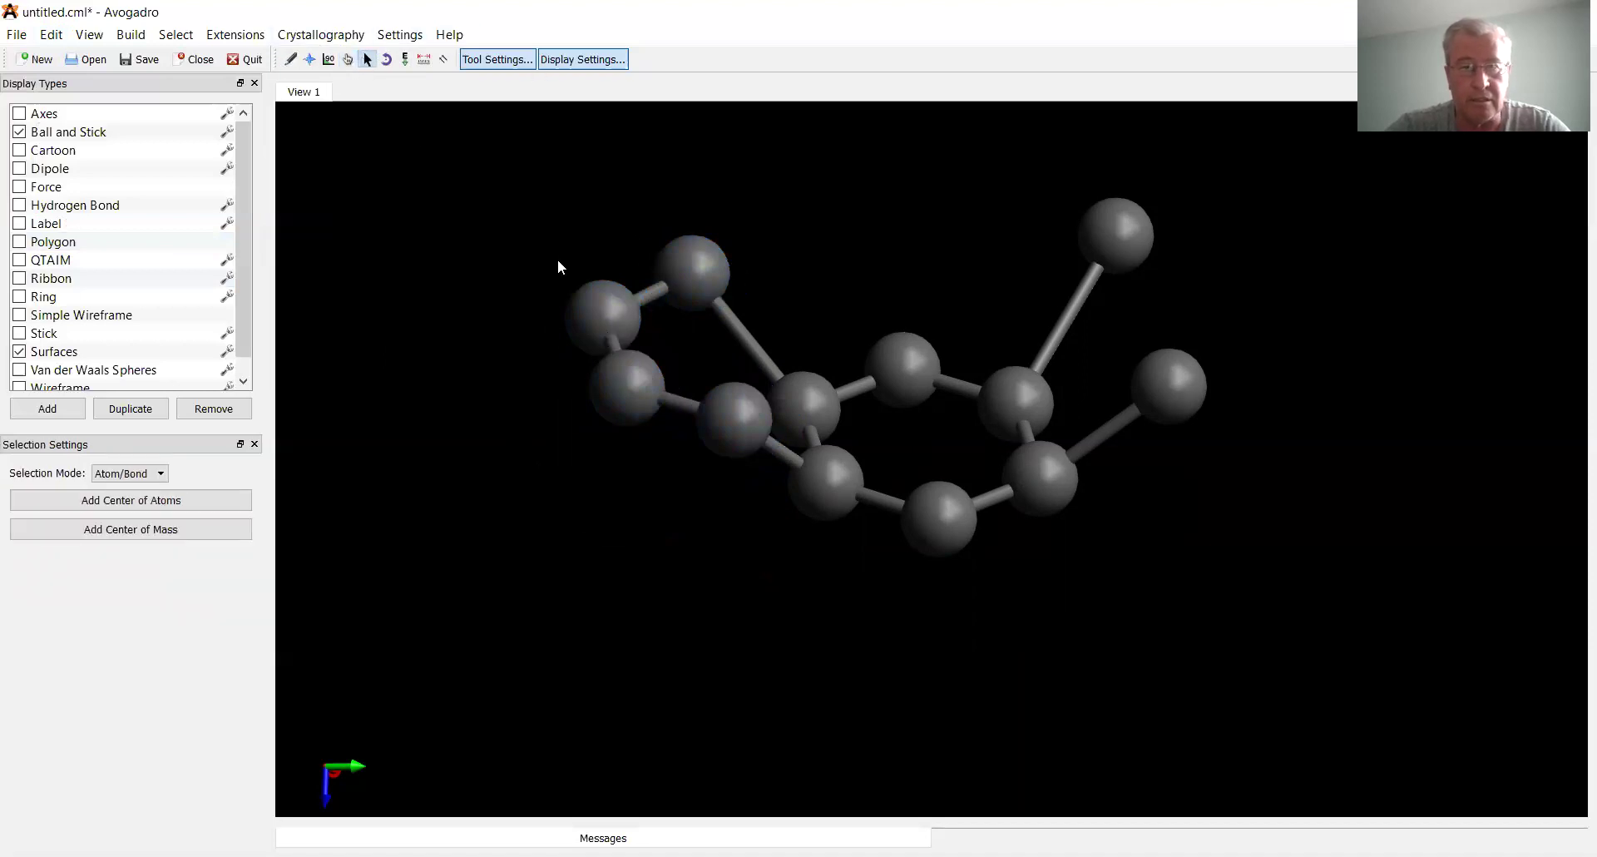
left_click(630, 302)
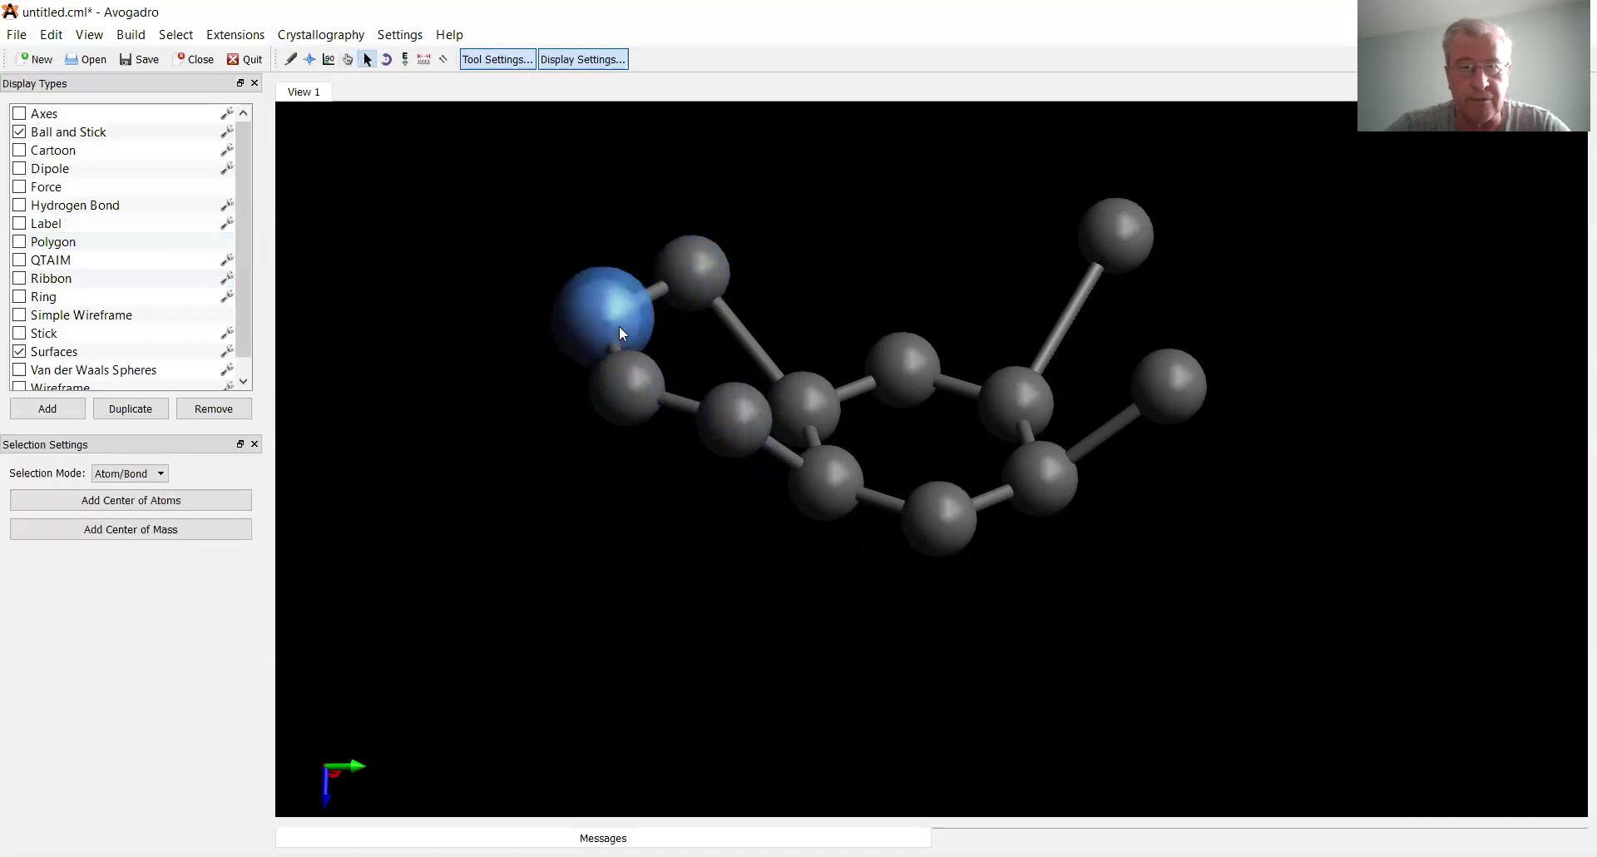
left_click(625, 382)
middle_click_drag(628, 391, 727, 453)
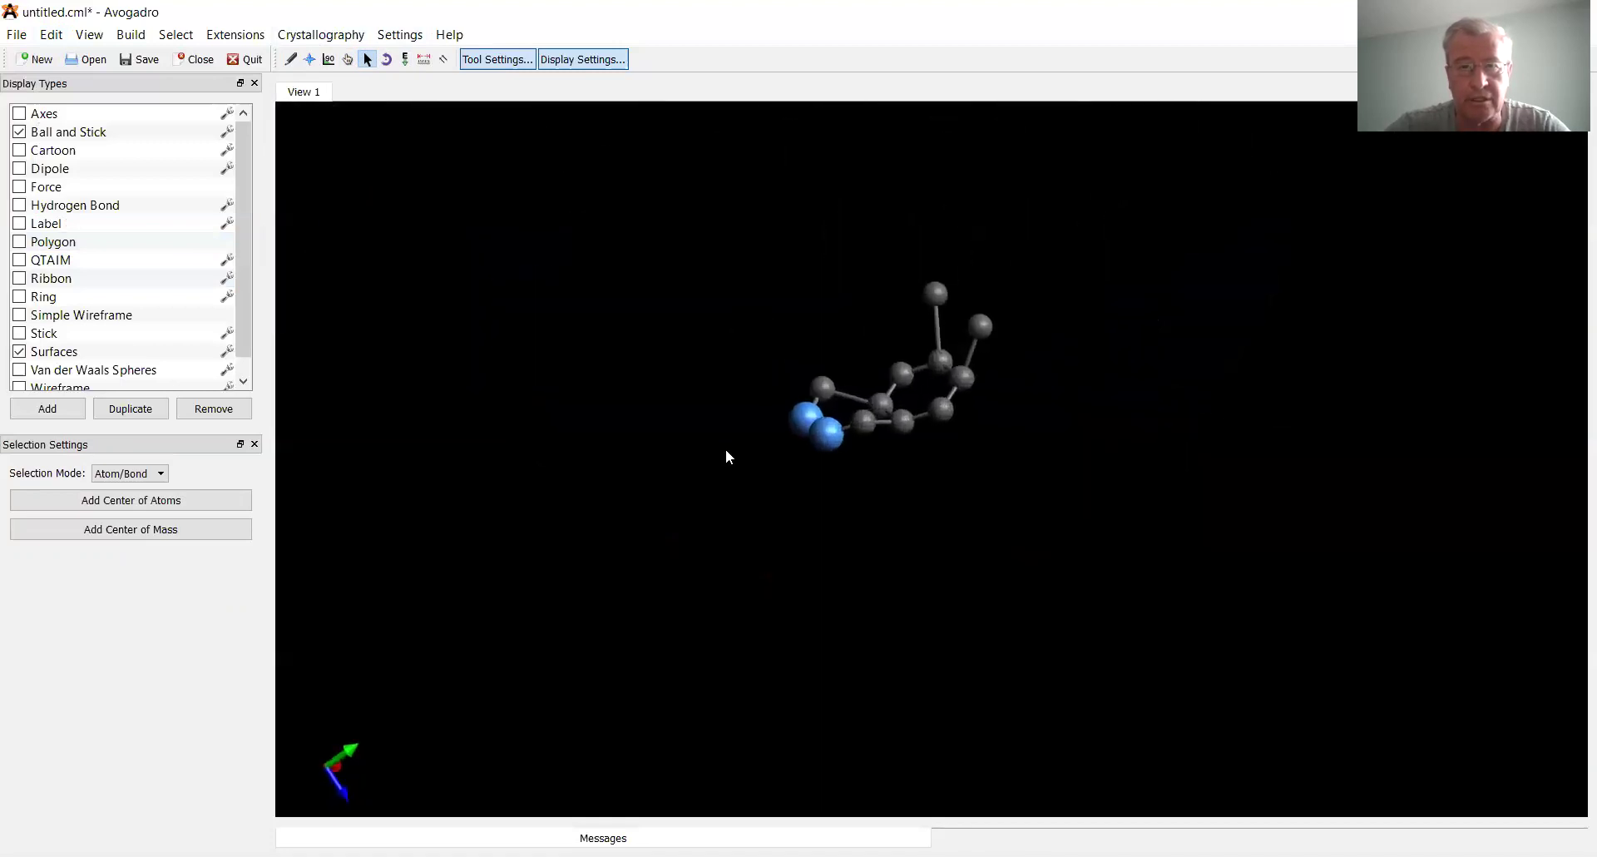
left_click(348, 59)
left_click_drag(808, 427, 861, 333)
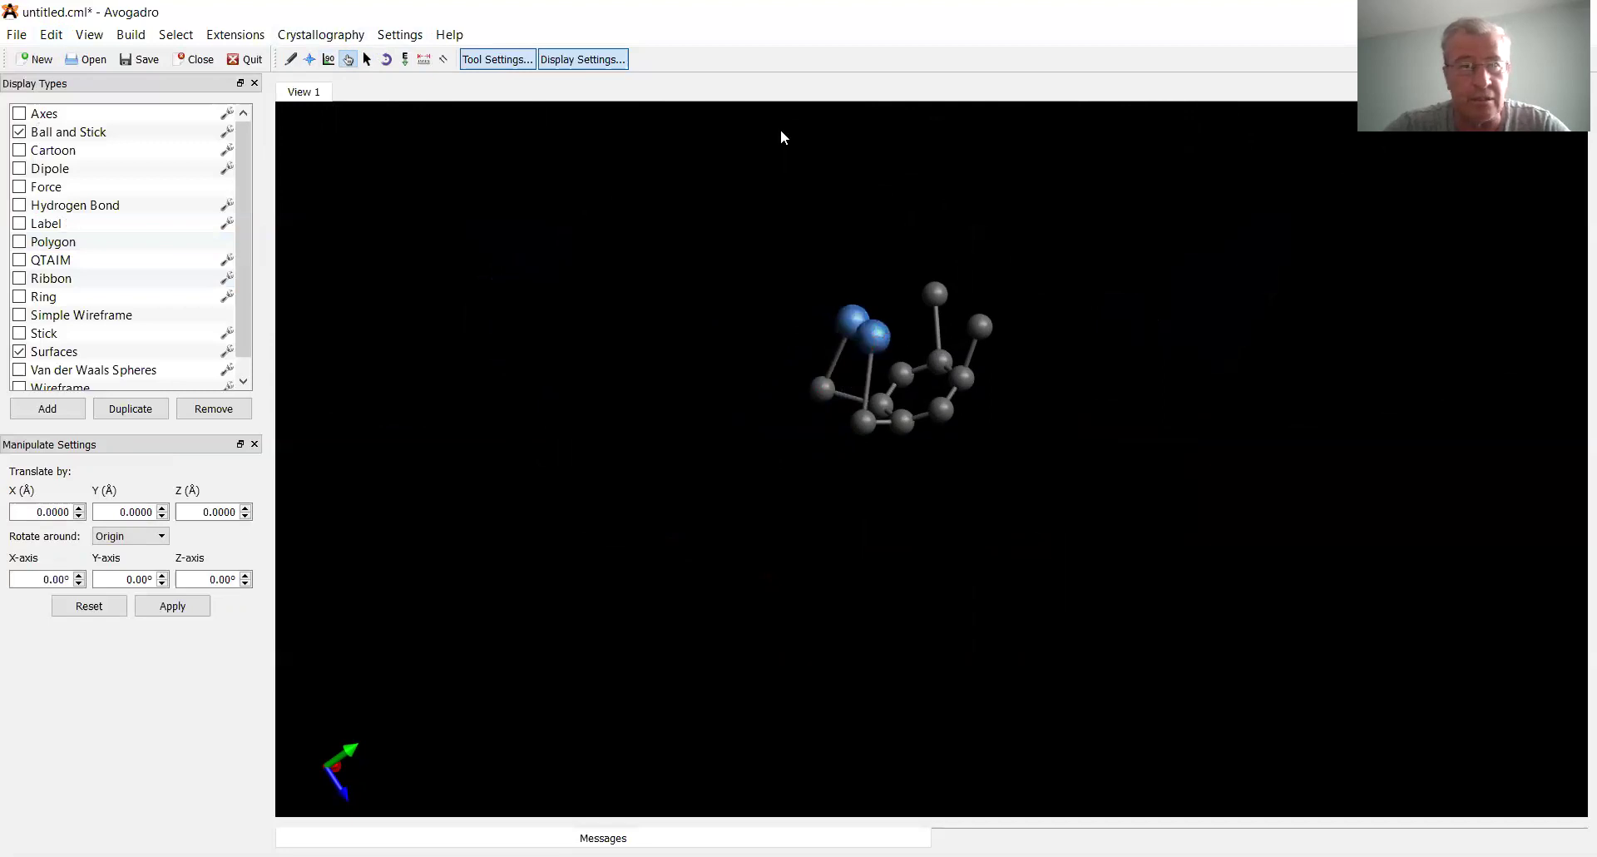
key("ctrl+2")
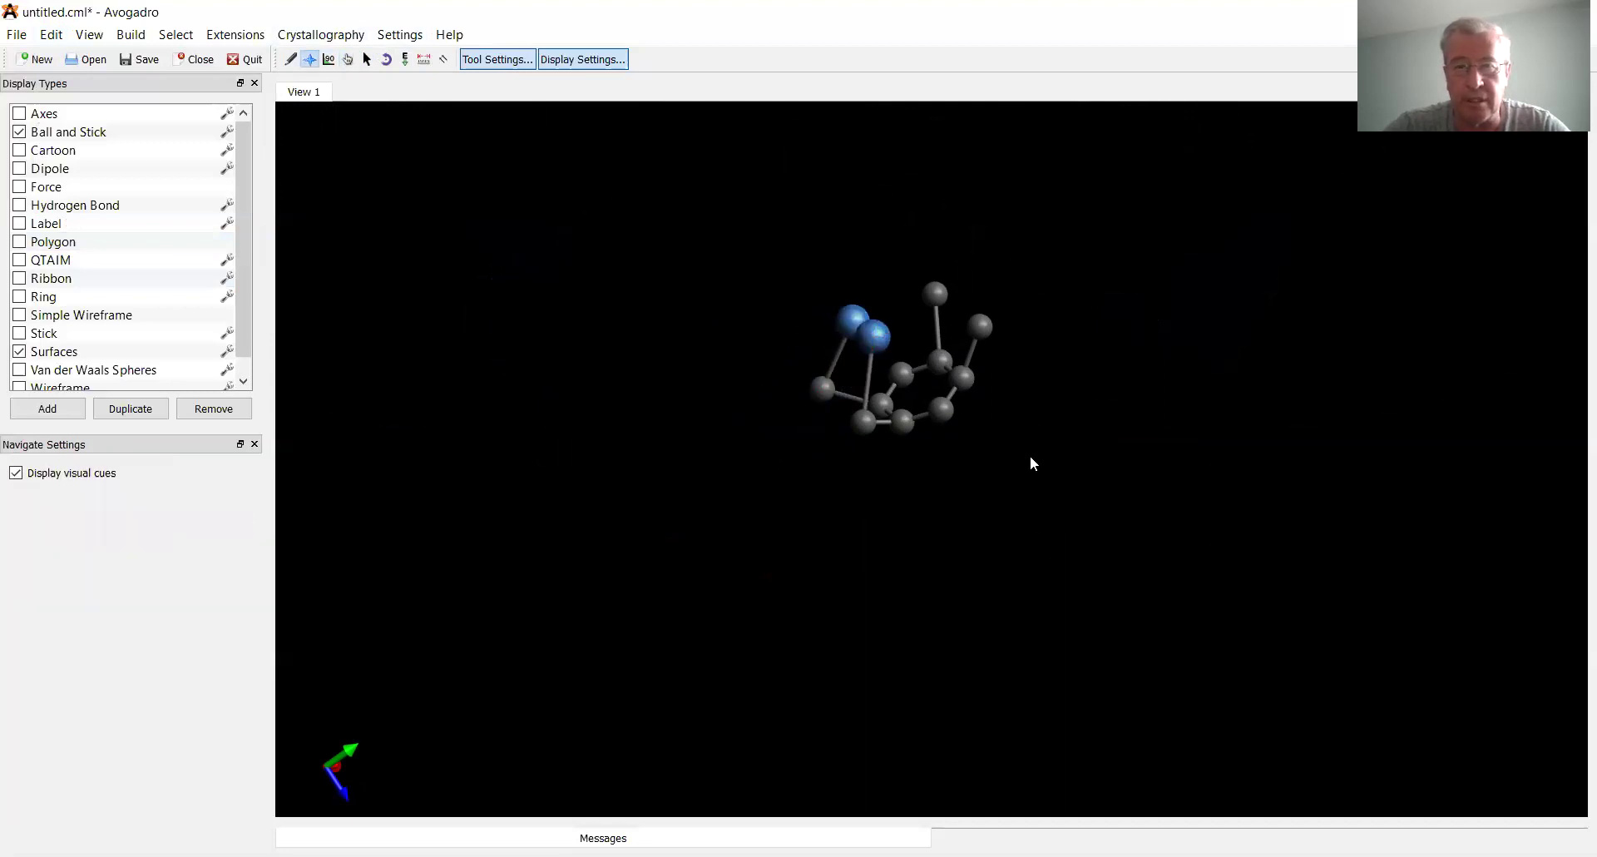
scroll(980, 421, "up", 5)
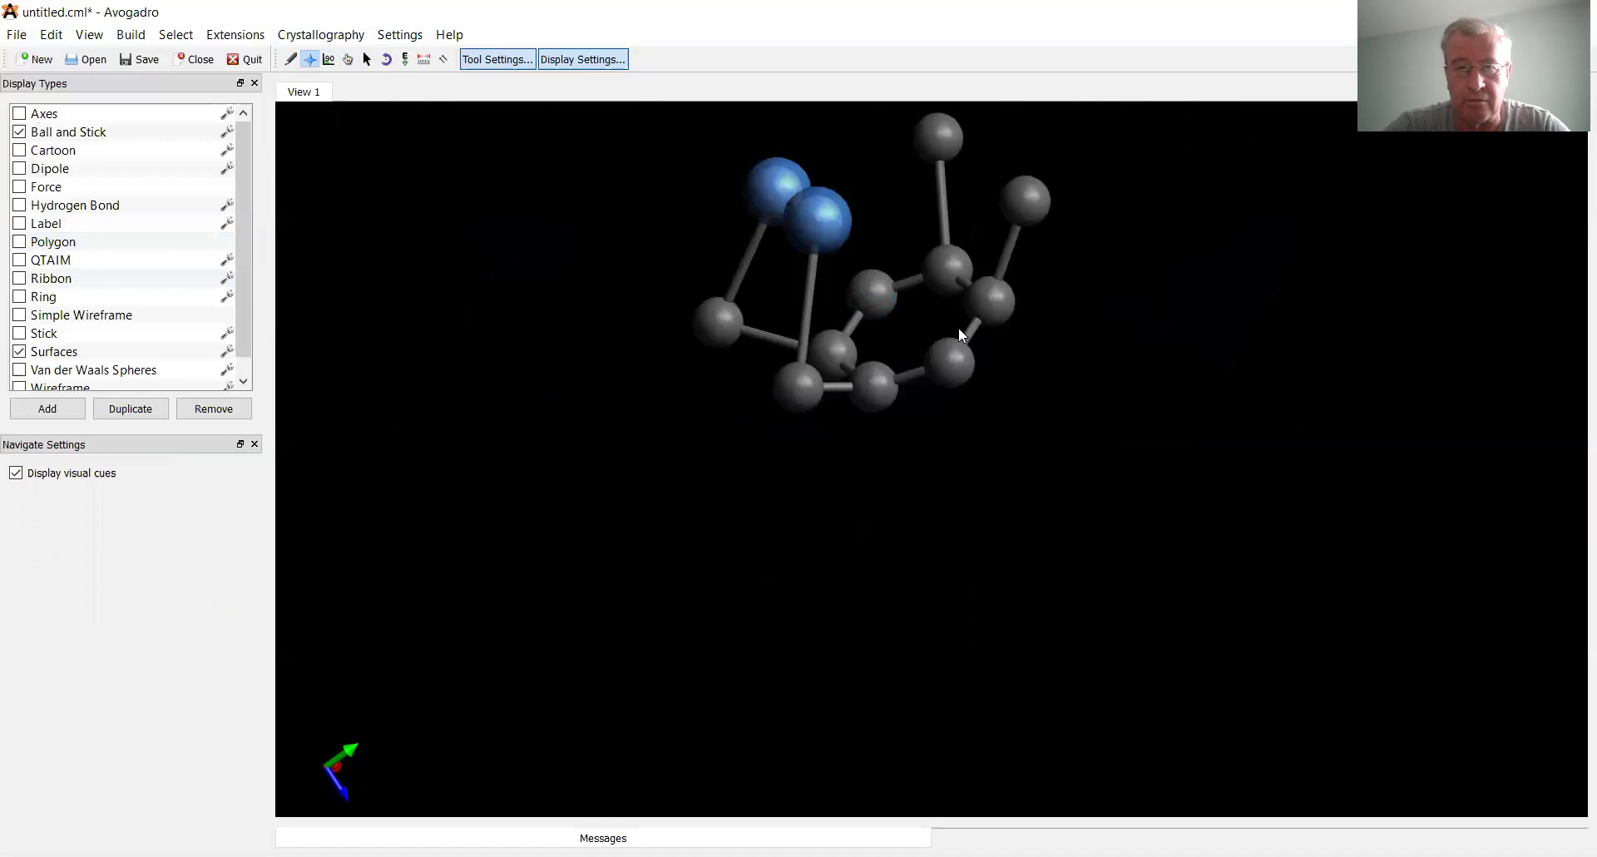
right_click_drag(924, 315, 898, 478)
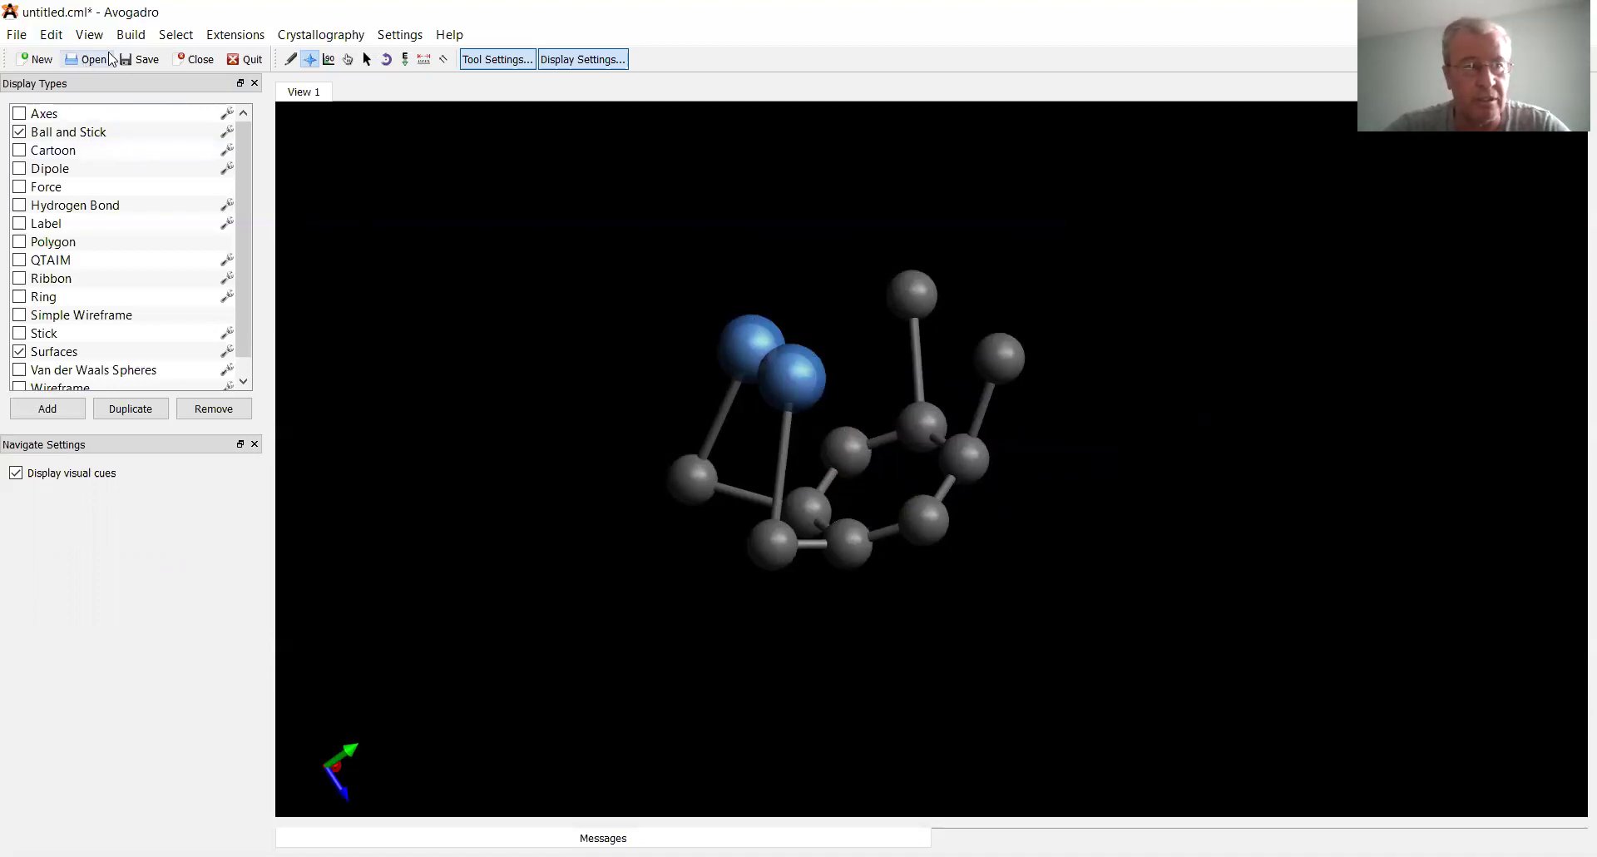
Deselect all atoms and bond the raised top carbons to the upper-left carbons.
left_click(52, 35)
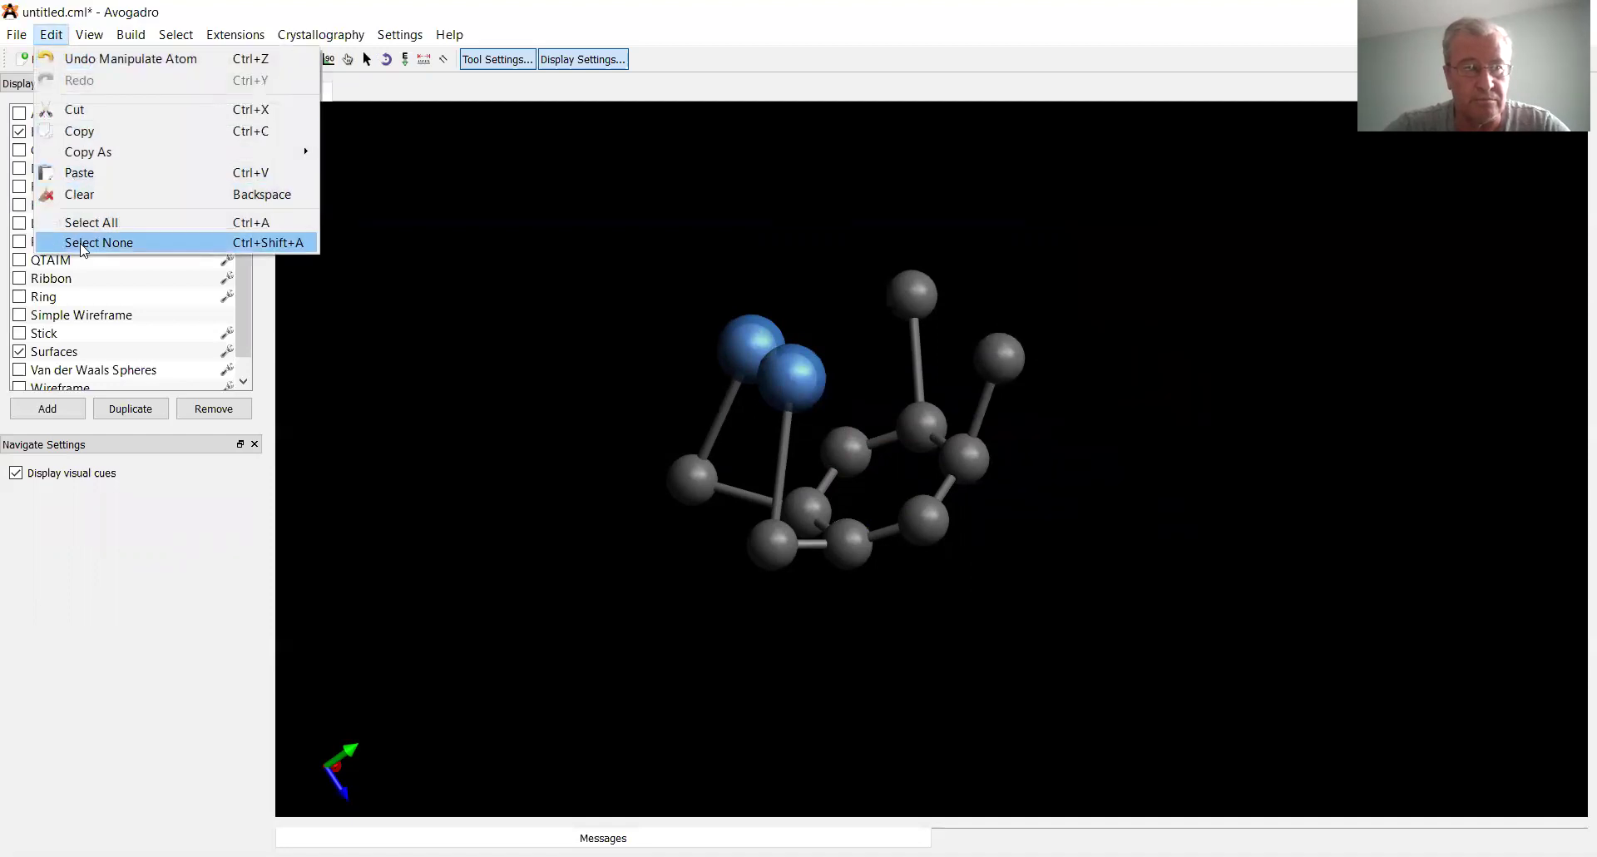
left_click(142, 239)
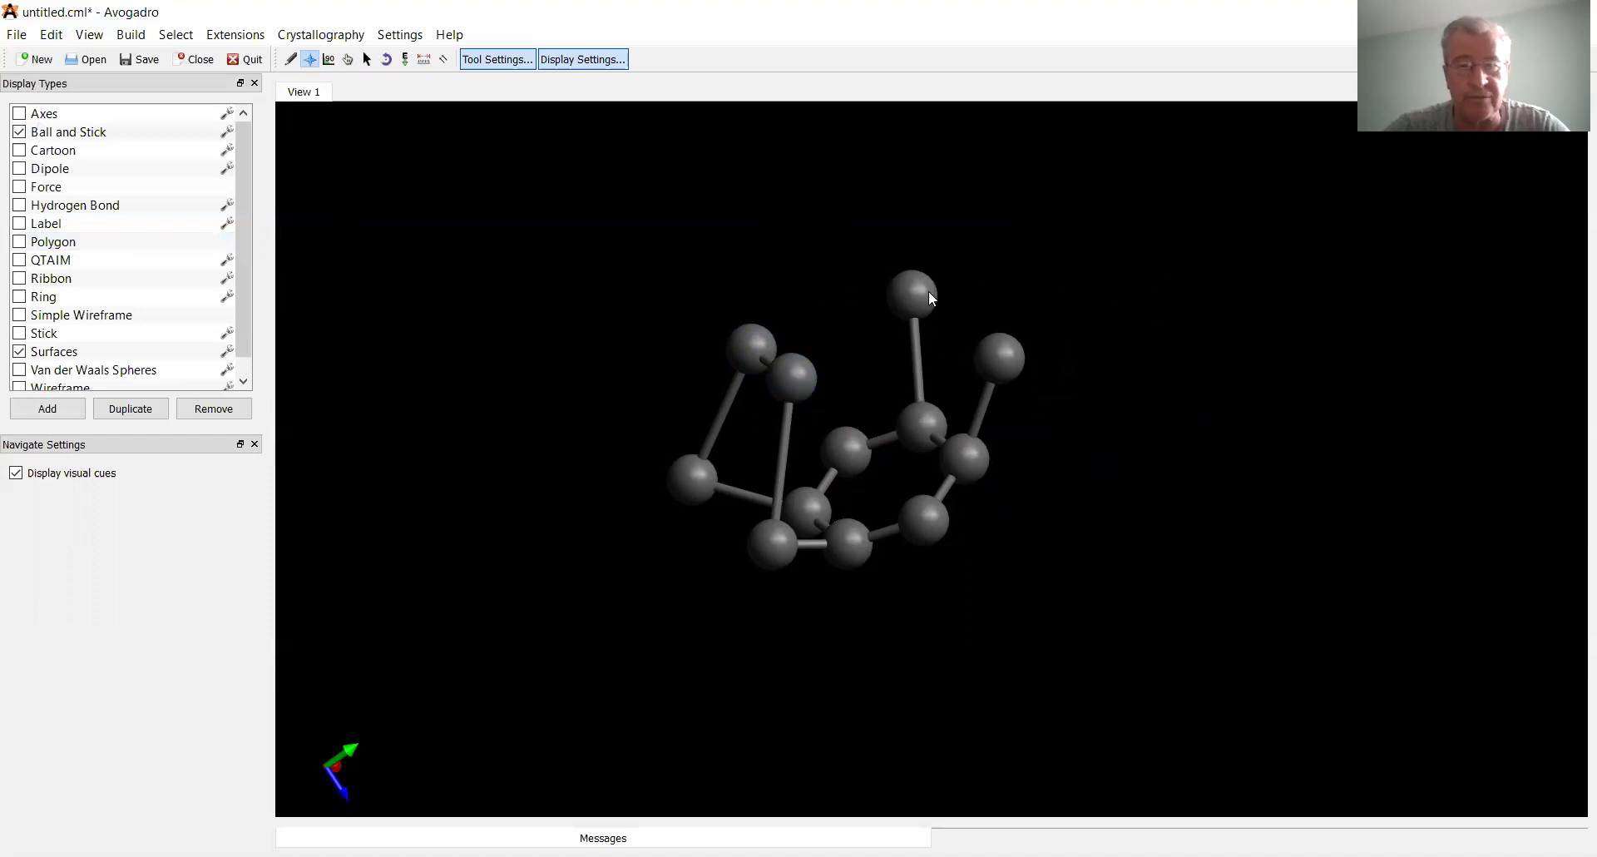
left_click(291, 59)
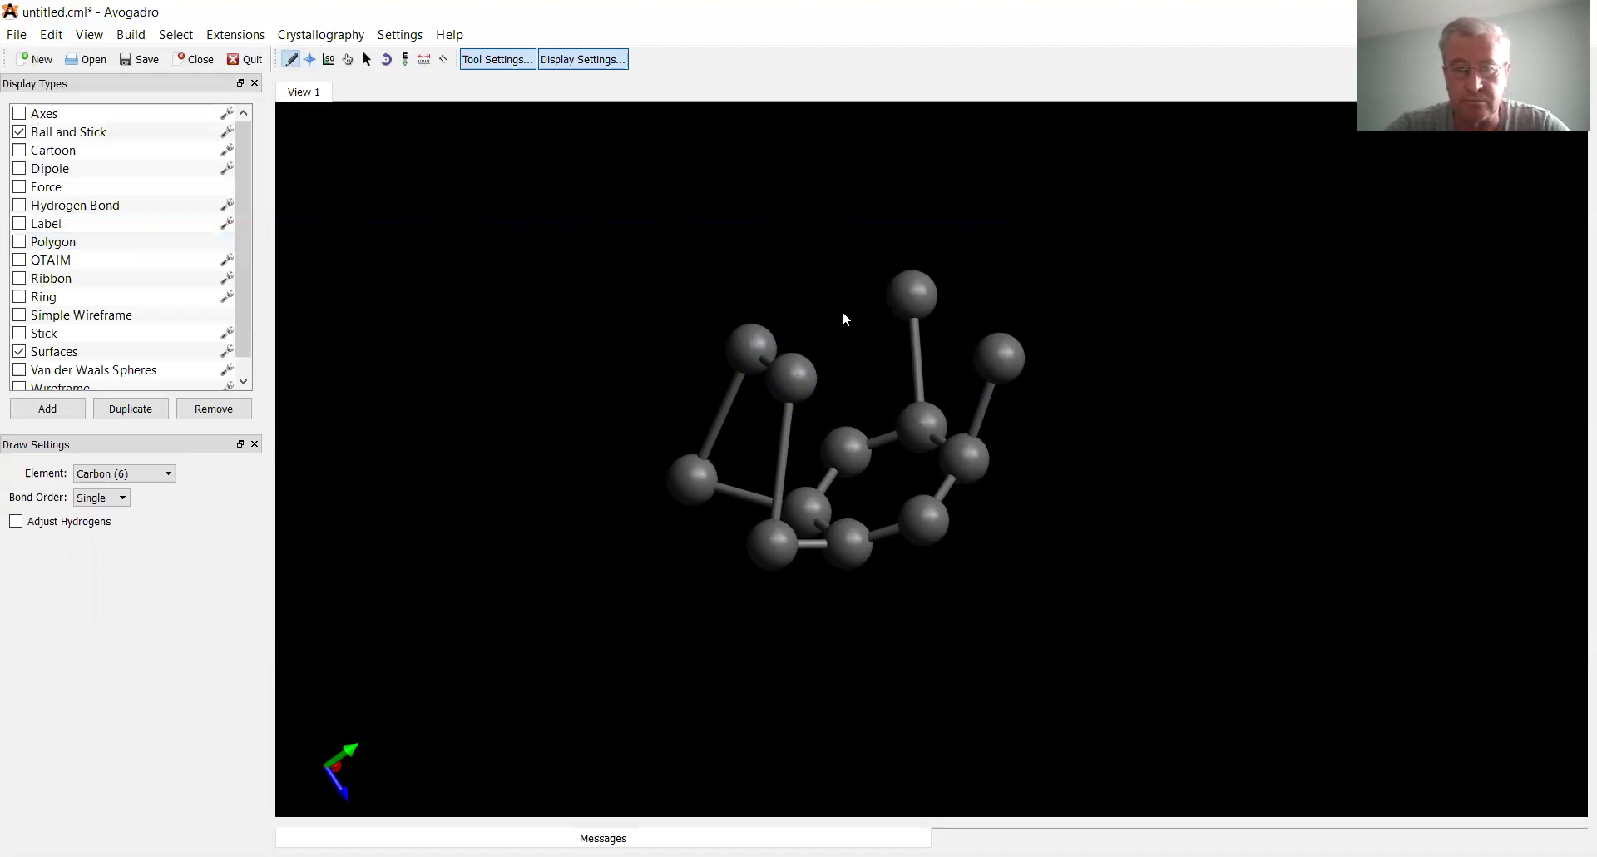
left_click_drag(915, 297, 988, 341)
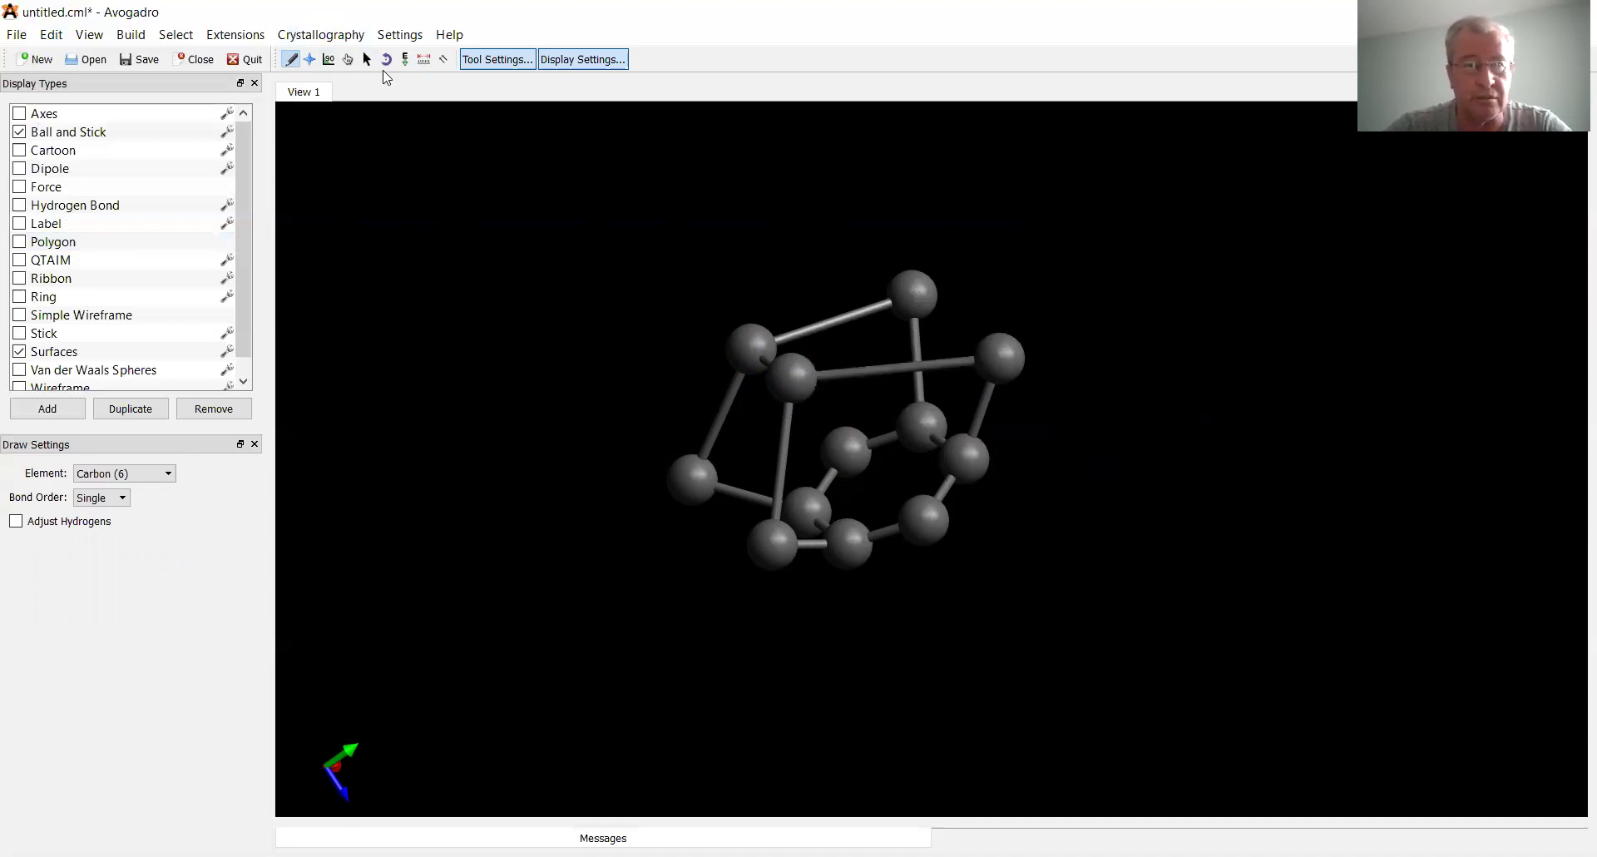
Relax the bonded skeleton with UFF auto-optimization and rotate to inspect the compact cage.
left_click(405, 59)
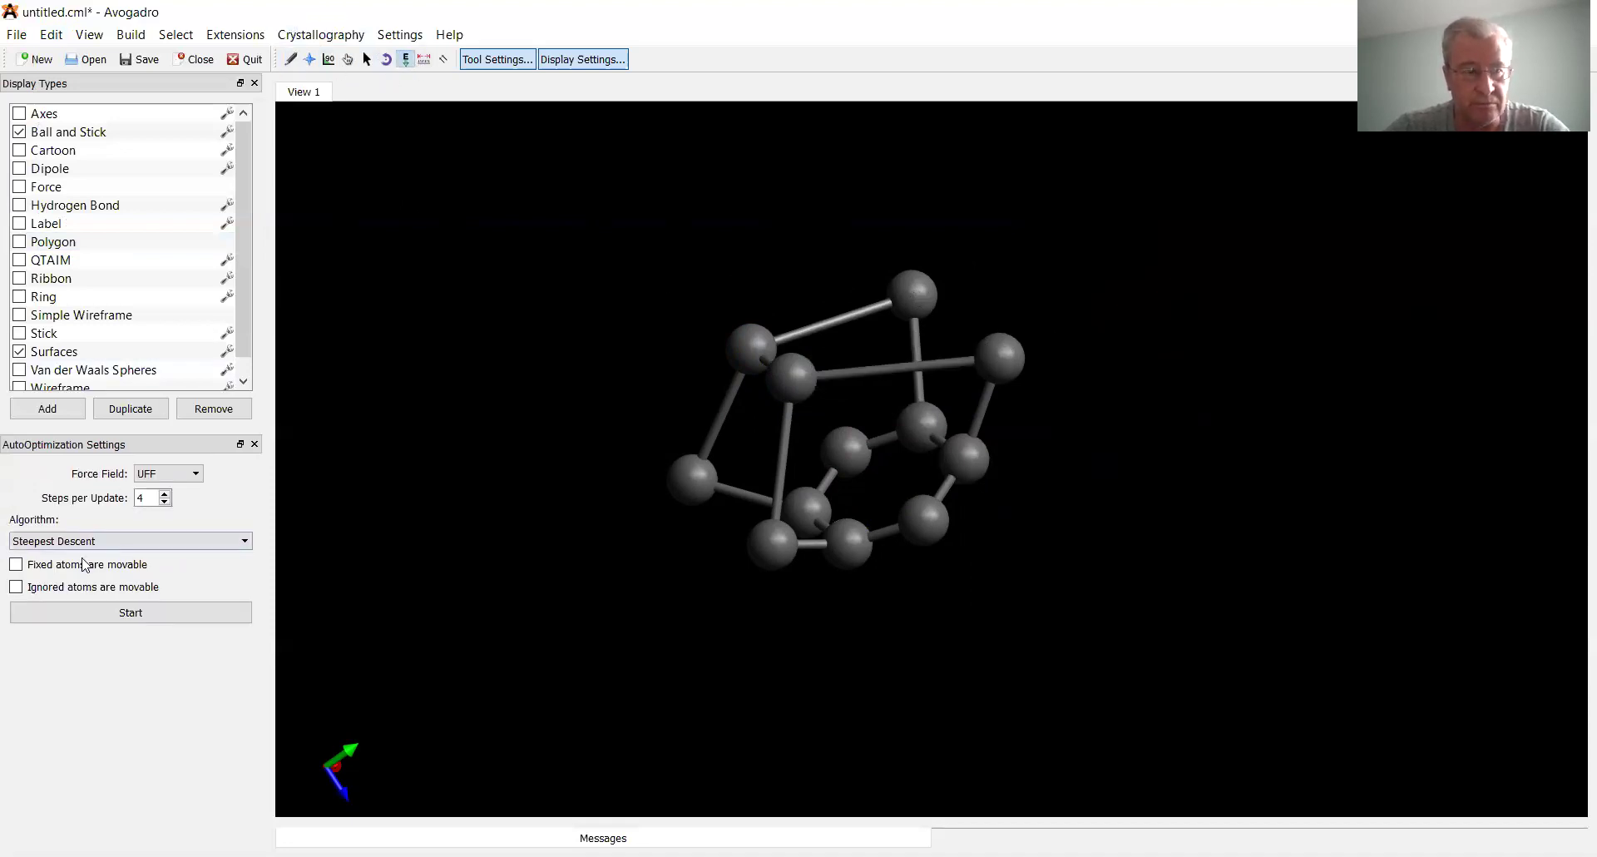
left_click(130, 614)
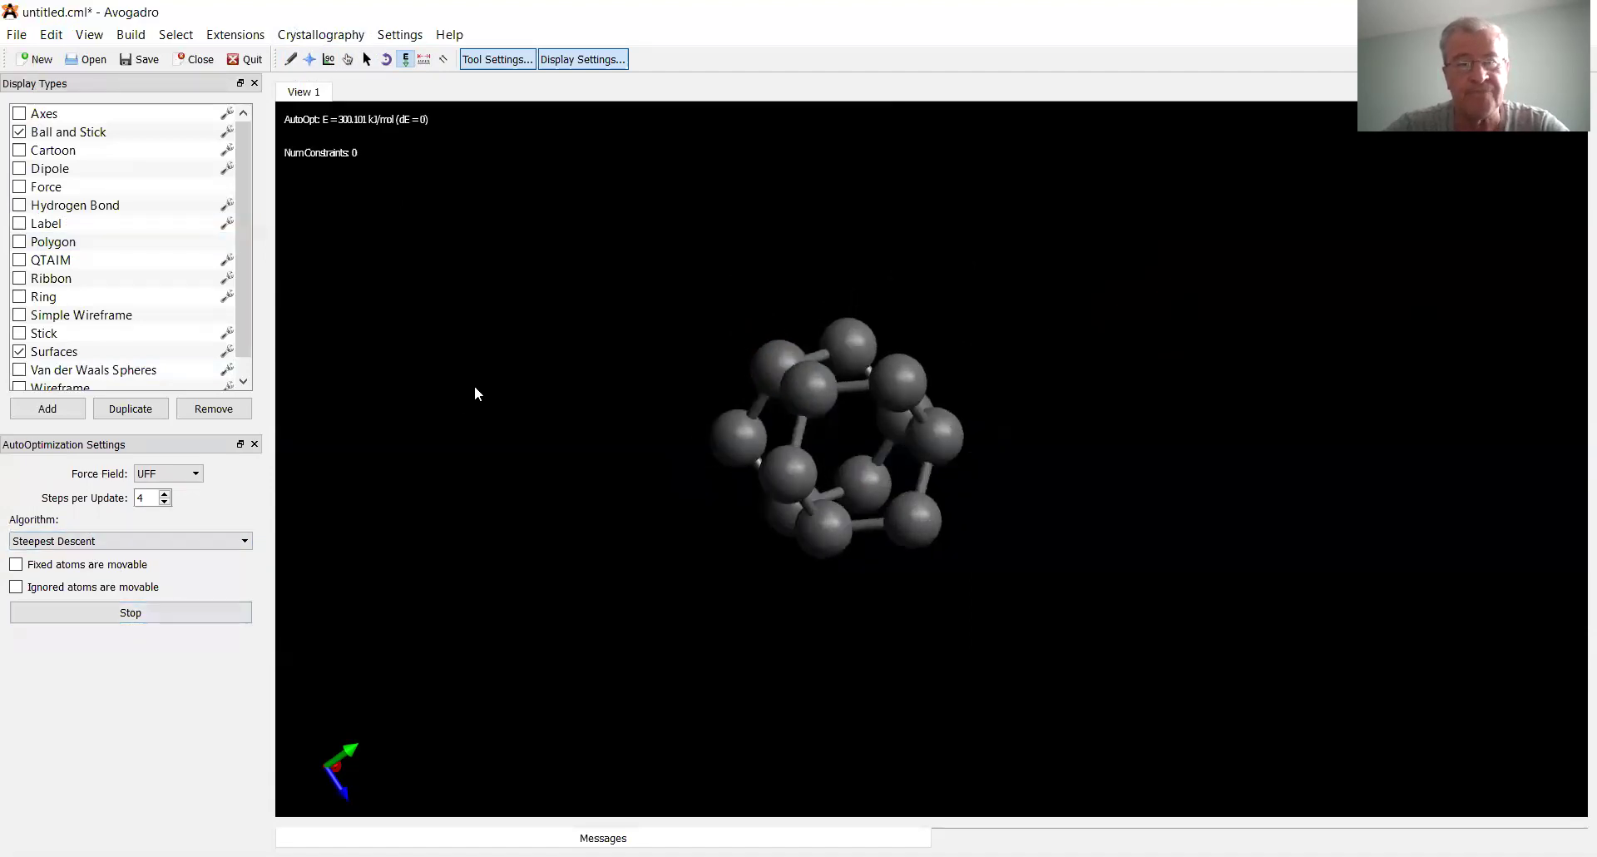
left_click(152, 616)
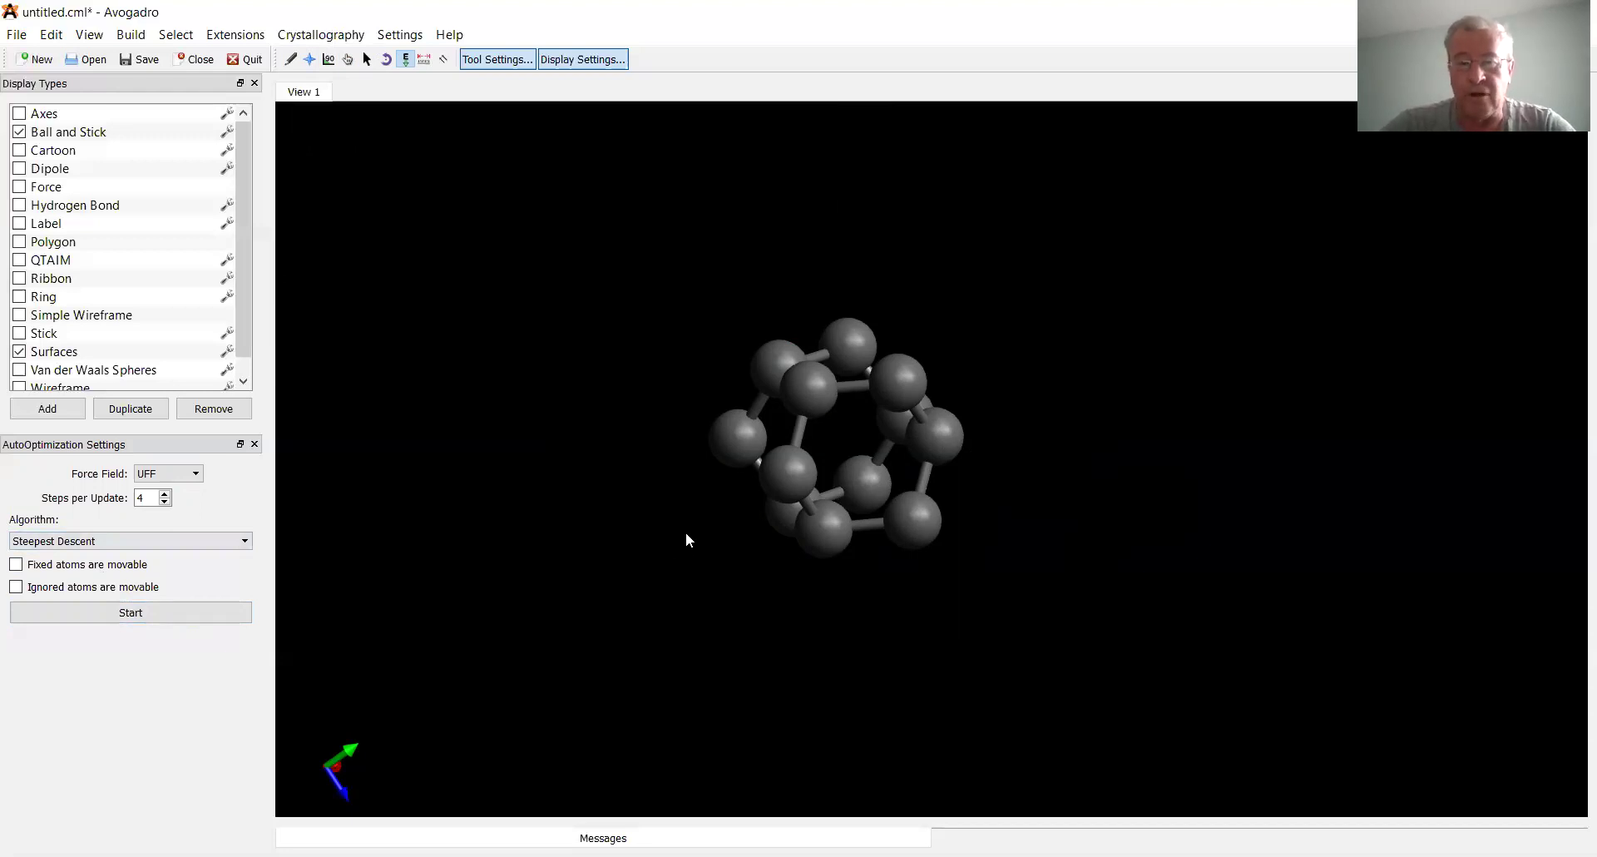
left_click_drag(688, 517, 893, 497)
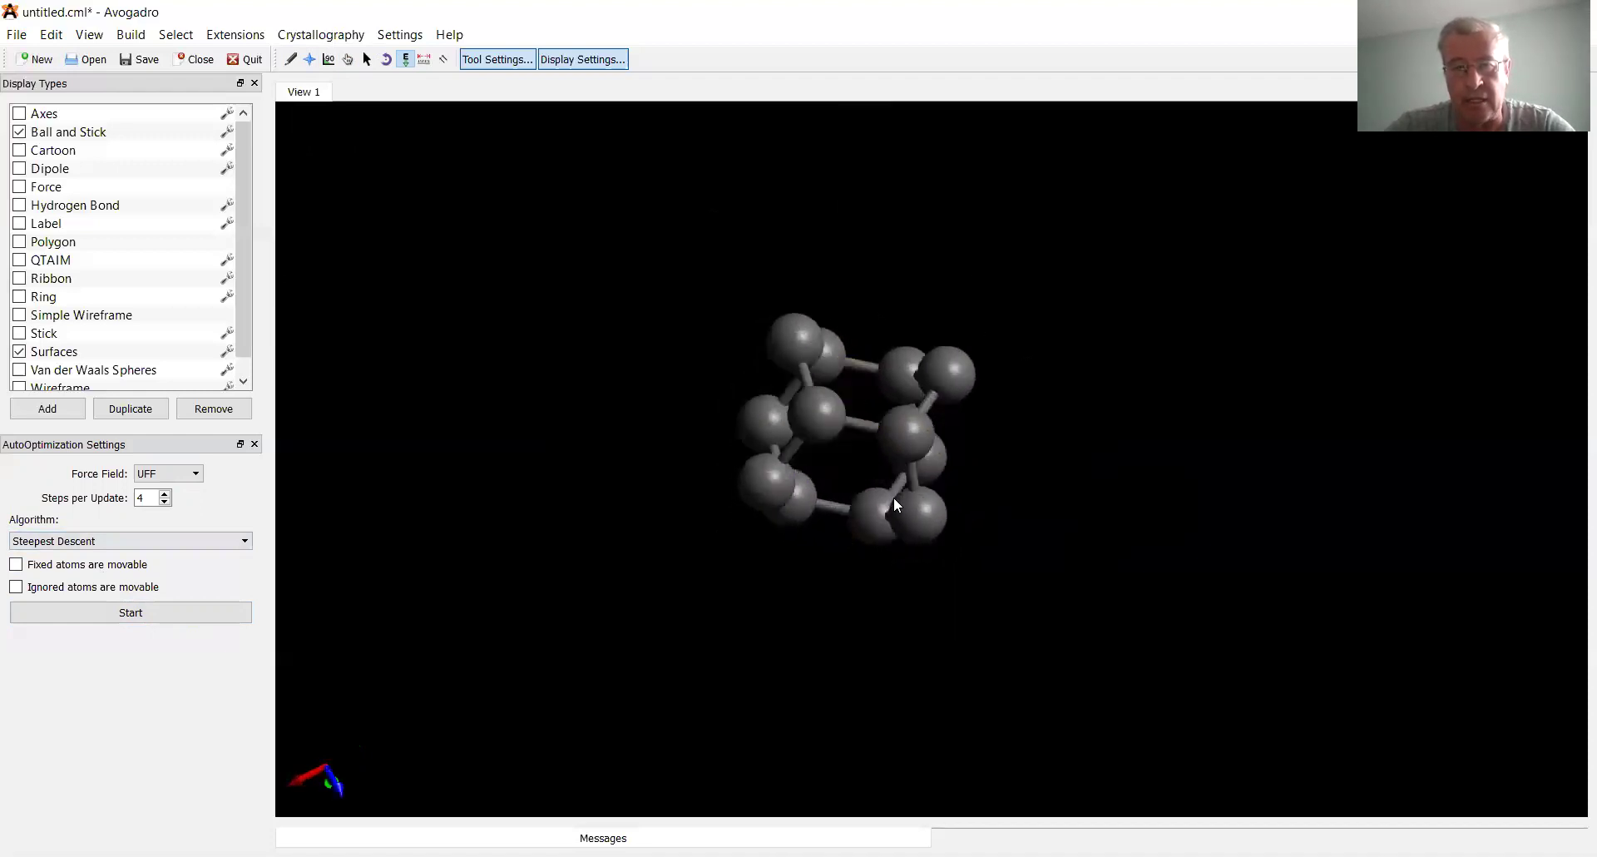
right_click_drag(1004, 522, 745, 264)
left_click_drag(746, 265, 797, 366)
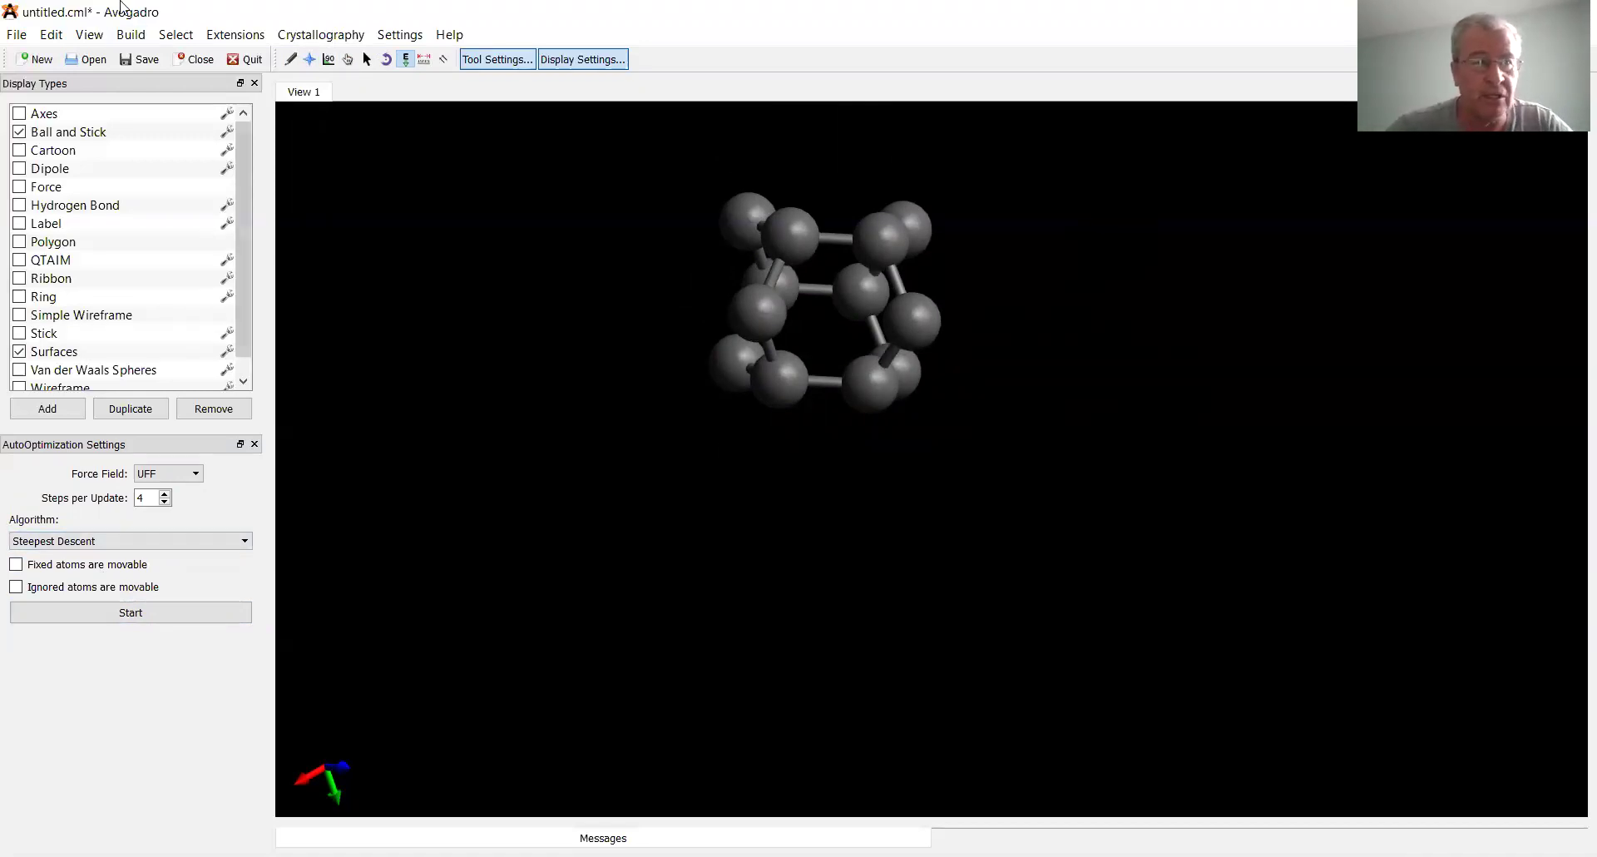
Open the Nanotube Builder from the Build menu, showing n 5, m 5, length 1.00 nm.
left_click(131, 37)
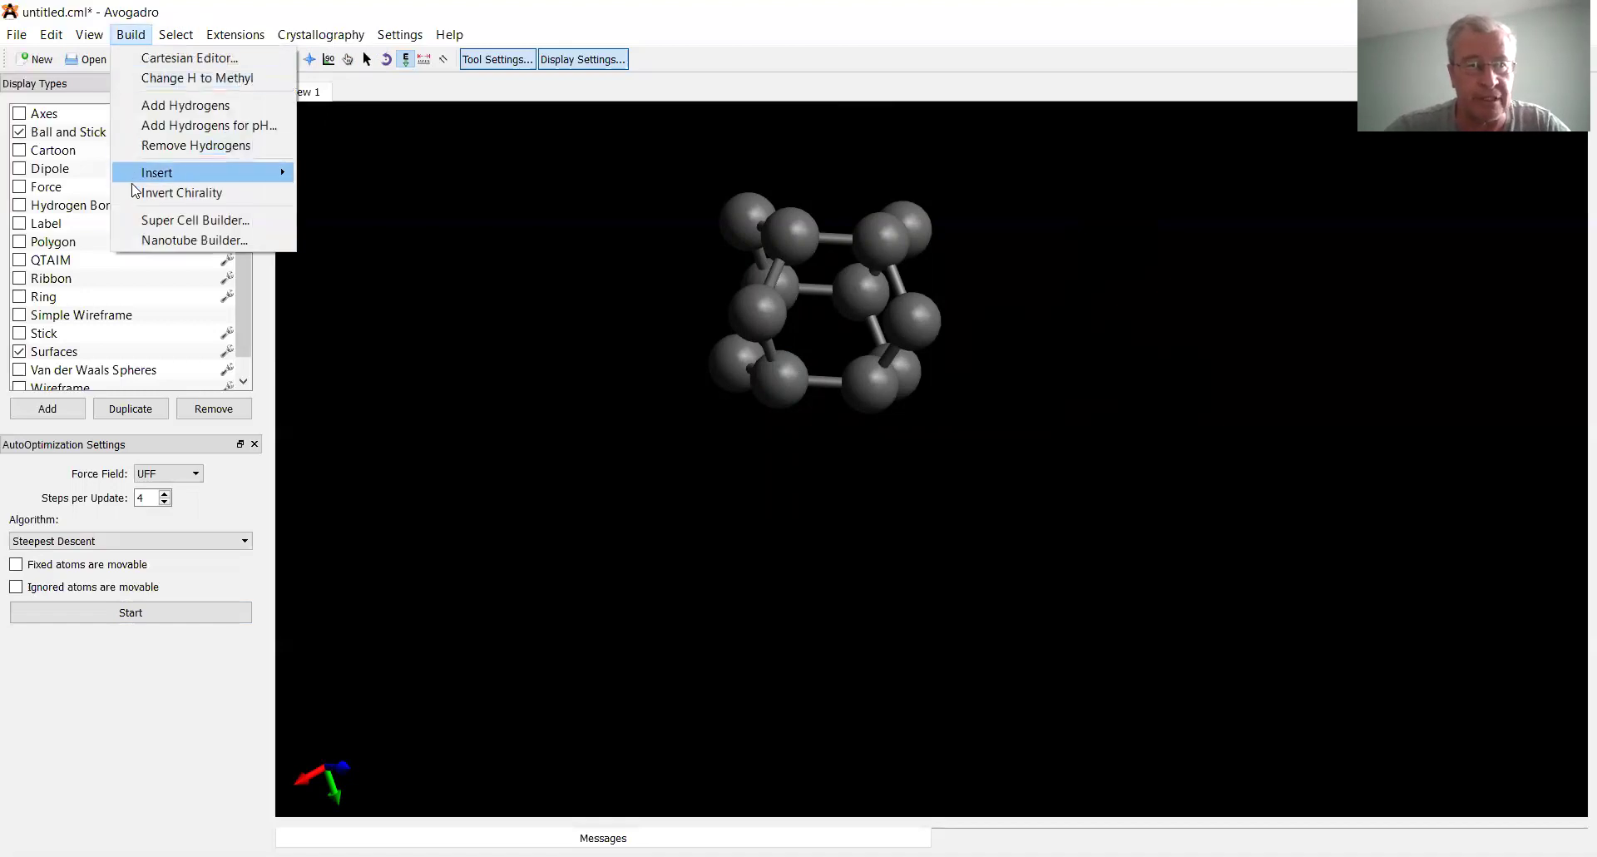
left_click(150, 241)
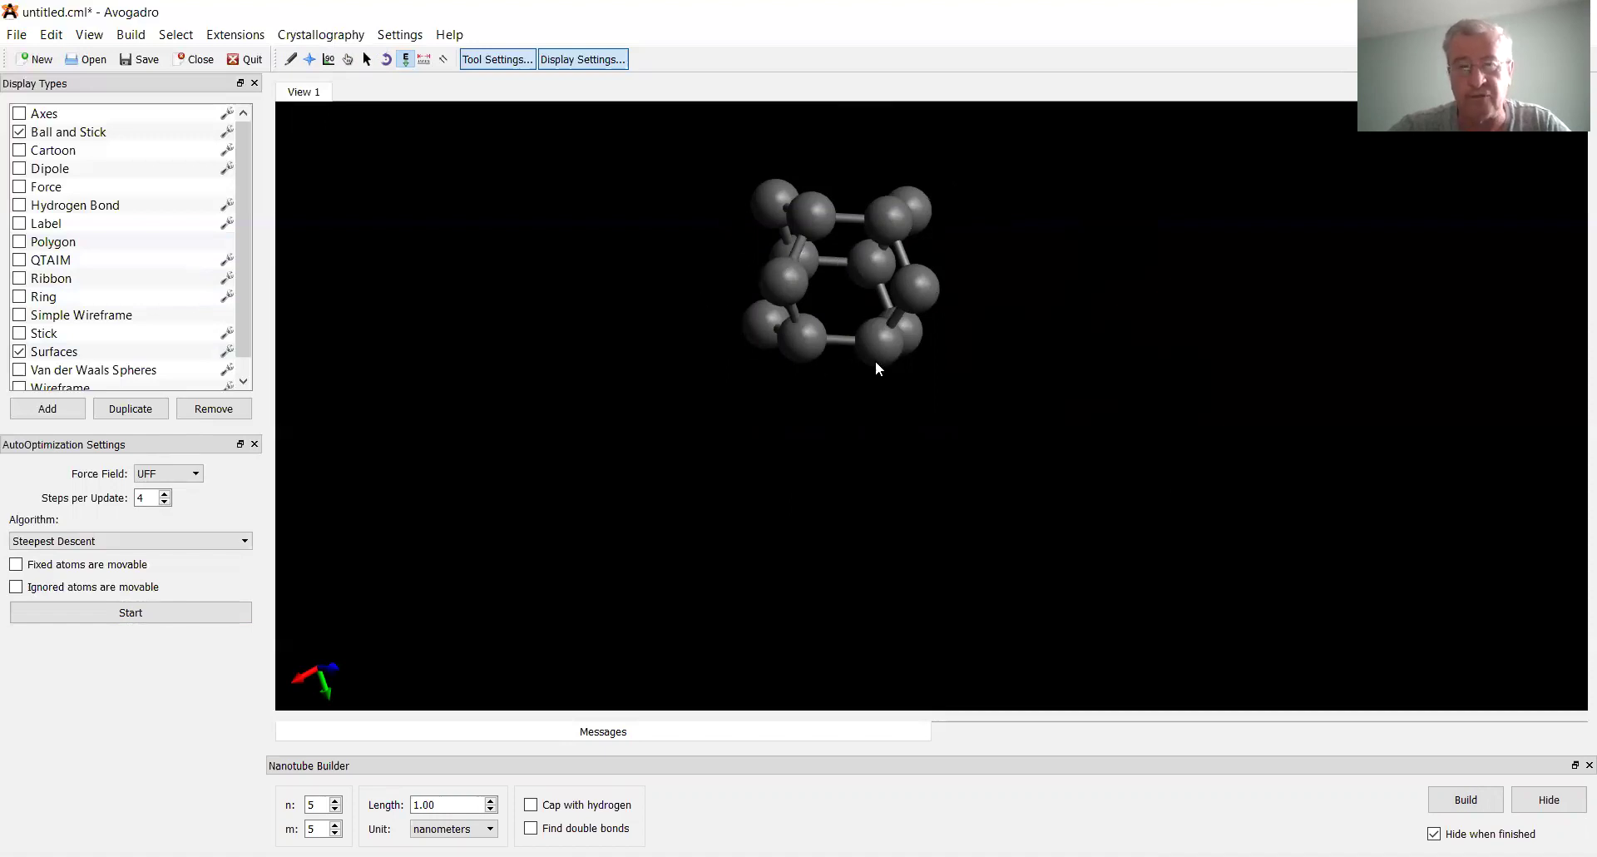
Build a 1.00 nm nanotube with n lowered to 3 and m reduced.
left_click(335, 810)
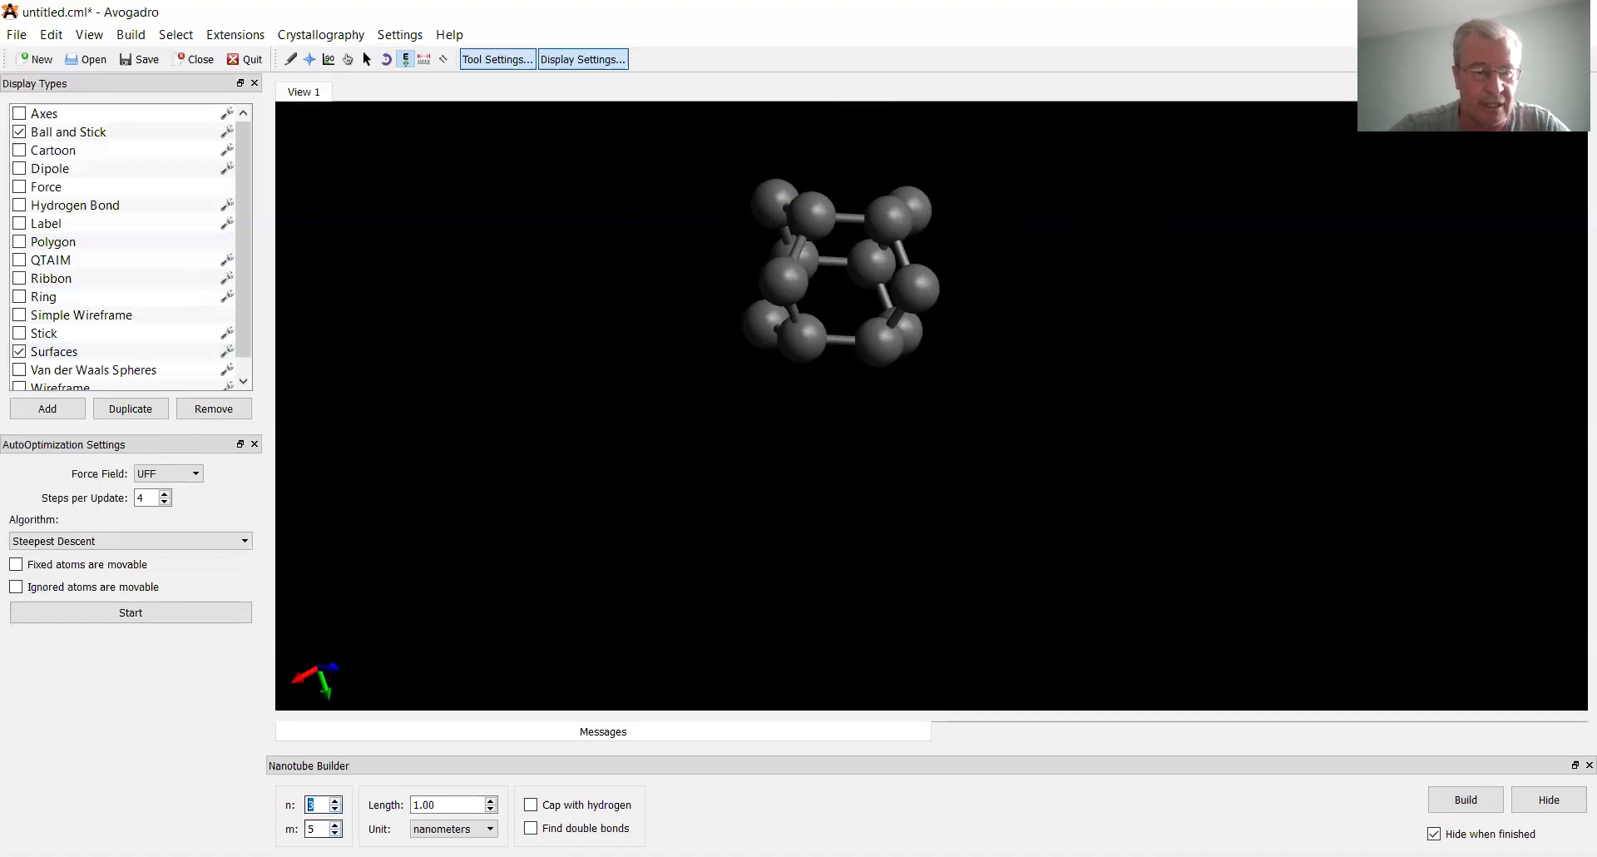
left_click(335, 832)
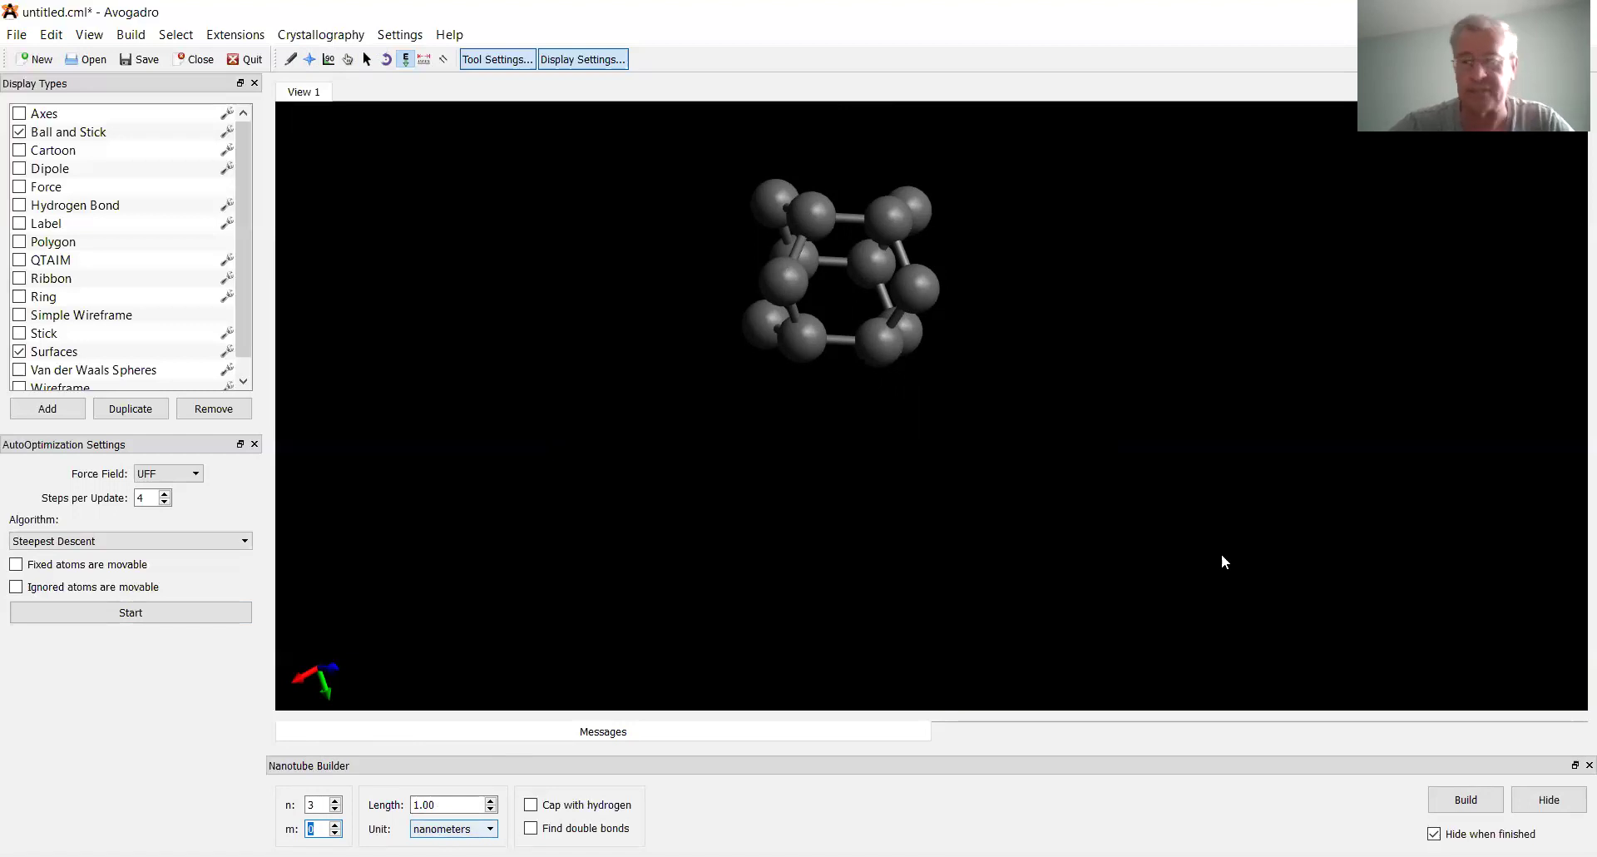
left_click(1462, 801)
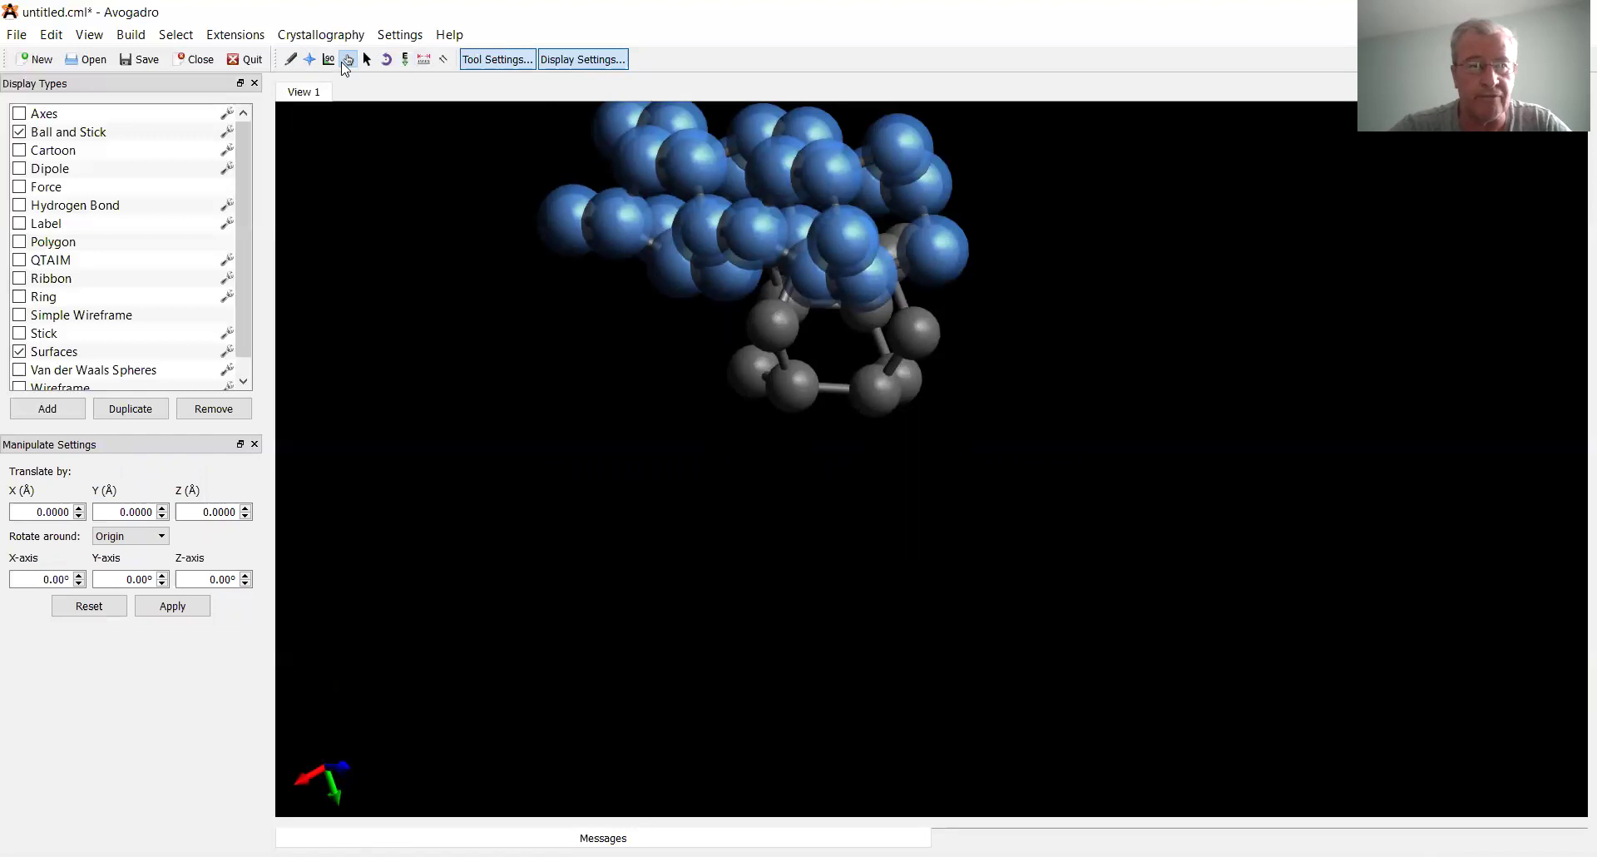
Move the new nanotube clear of the carbon cage, deselect it, and rotate to view both tubes.
mouse_move(642, 163)
right_mouse_down()
mouse_move(726, 478)
mouse_move(688, 491)
mouse_move(762, 589)
right_mouse_up()
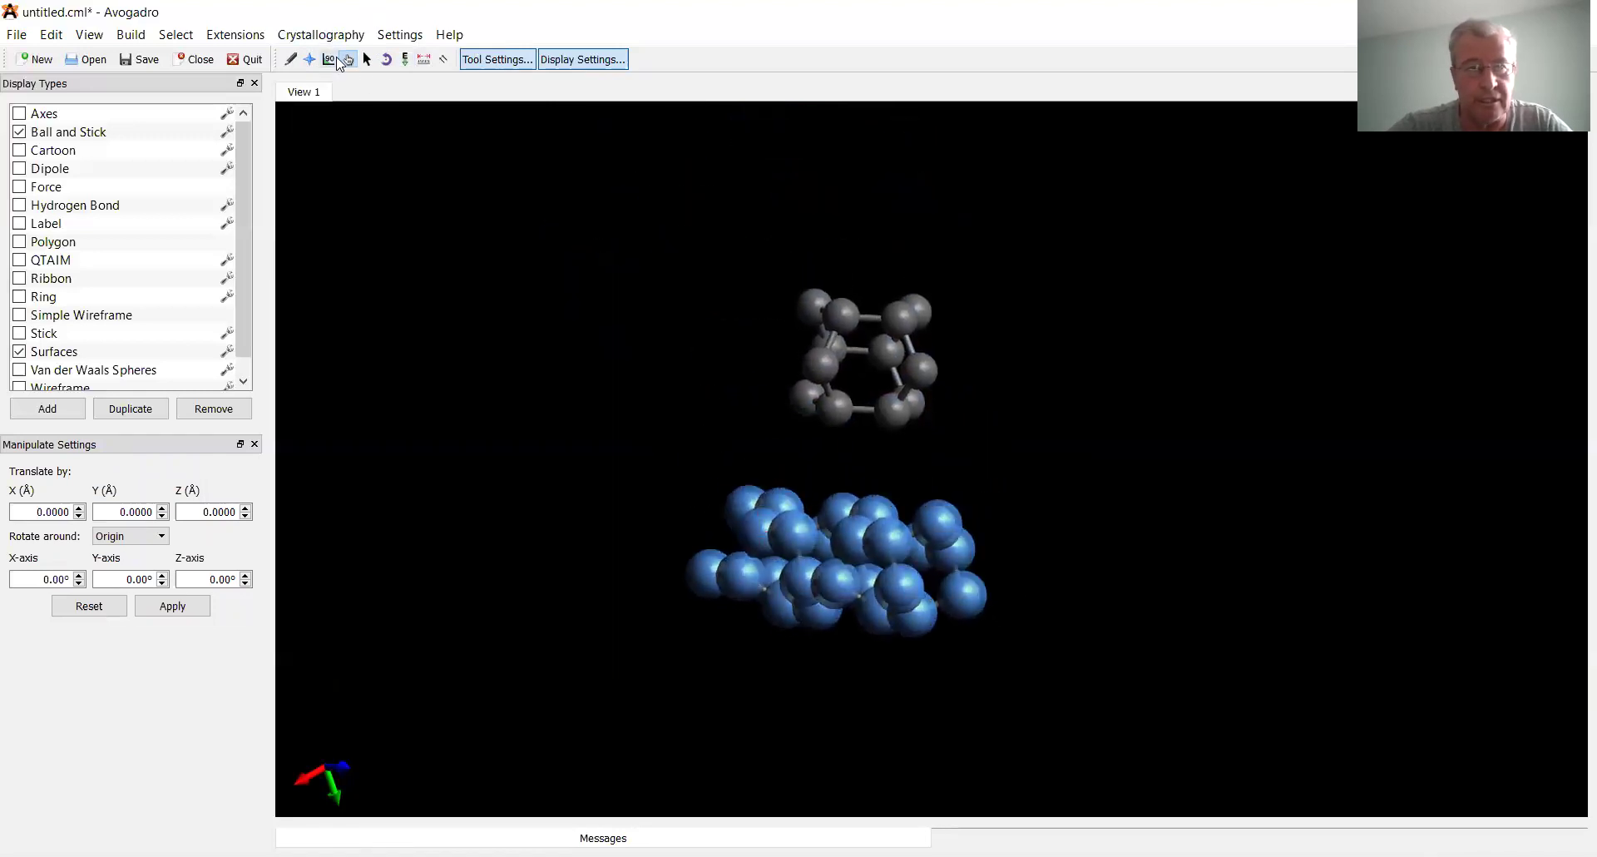
mouse_move(726, 575)
right_mouse_down()
mouse_move(688, 582)
mouse_move(785, 570)
mouse_move(832, 532)
mouse_move(970, 524)
mouse_move(762, 606)
right_mouse_up()
left_click_drag(762, 606, 882, 590)
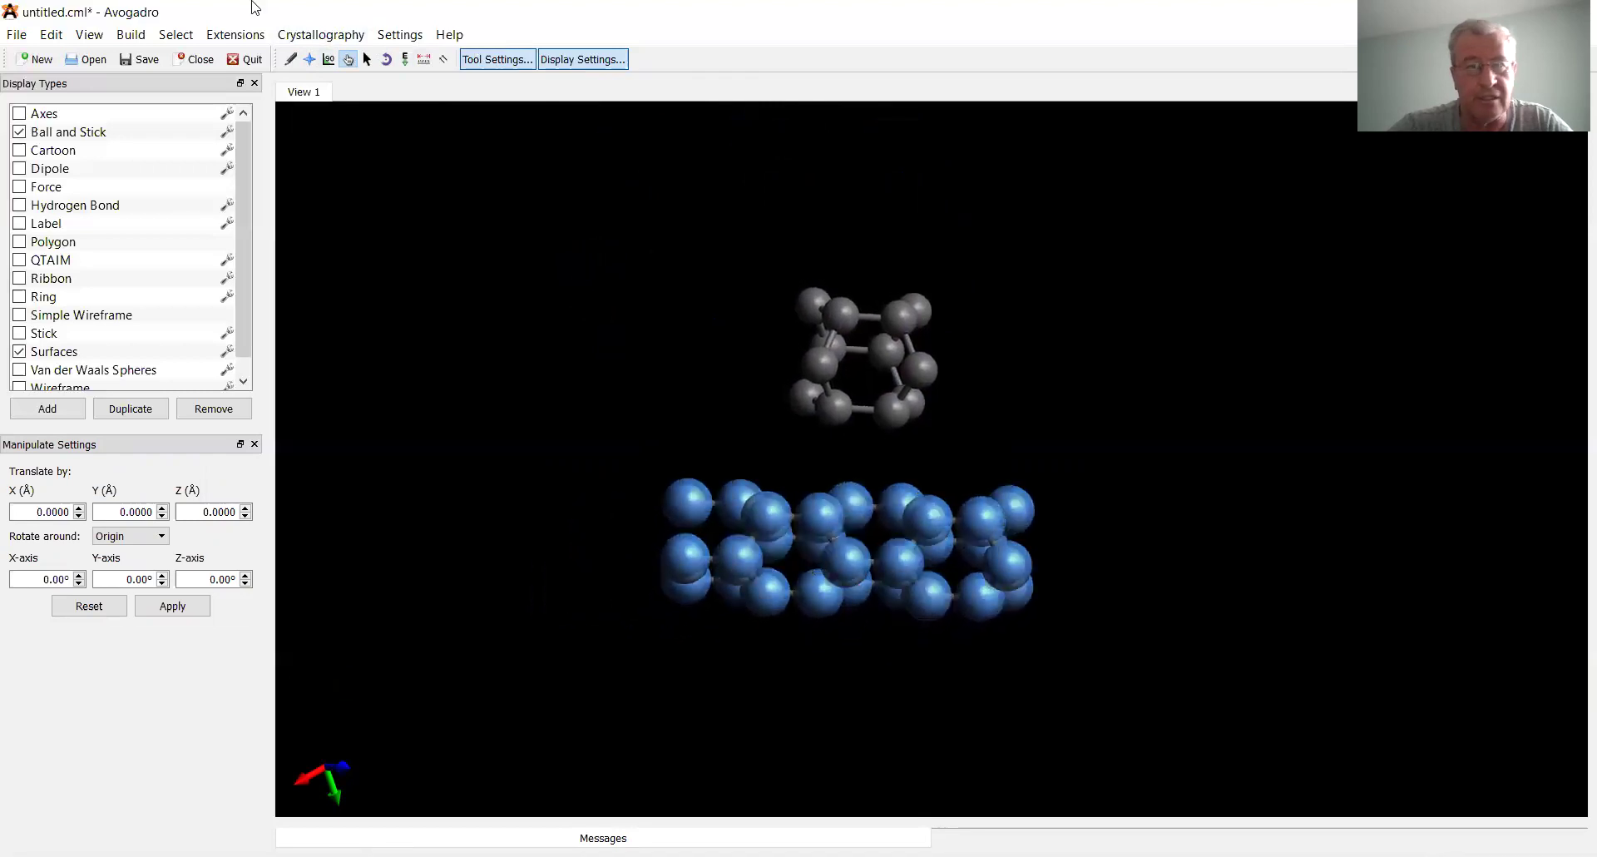
left_click(55, 35)
left_click(94, 242)
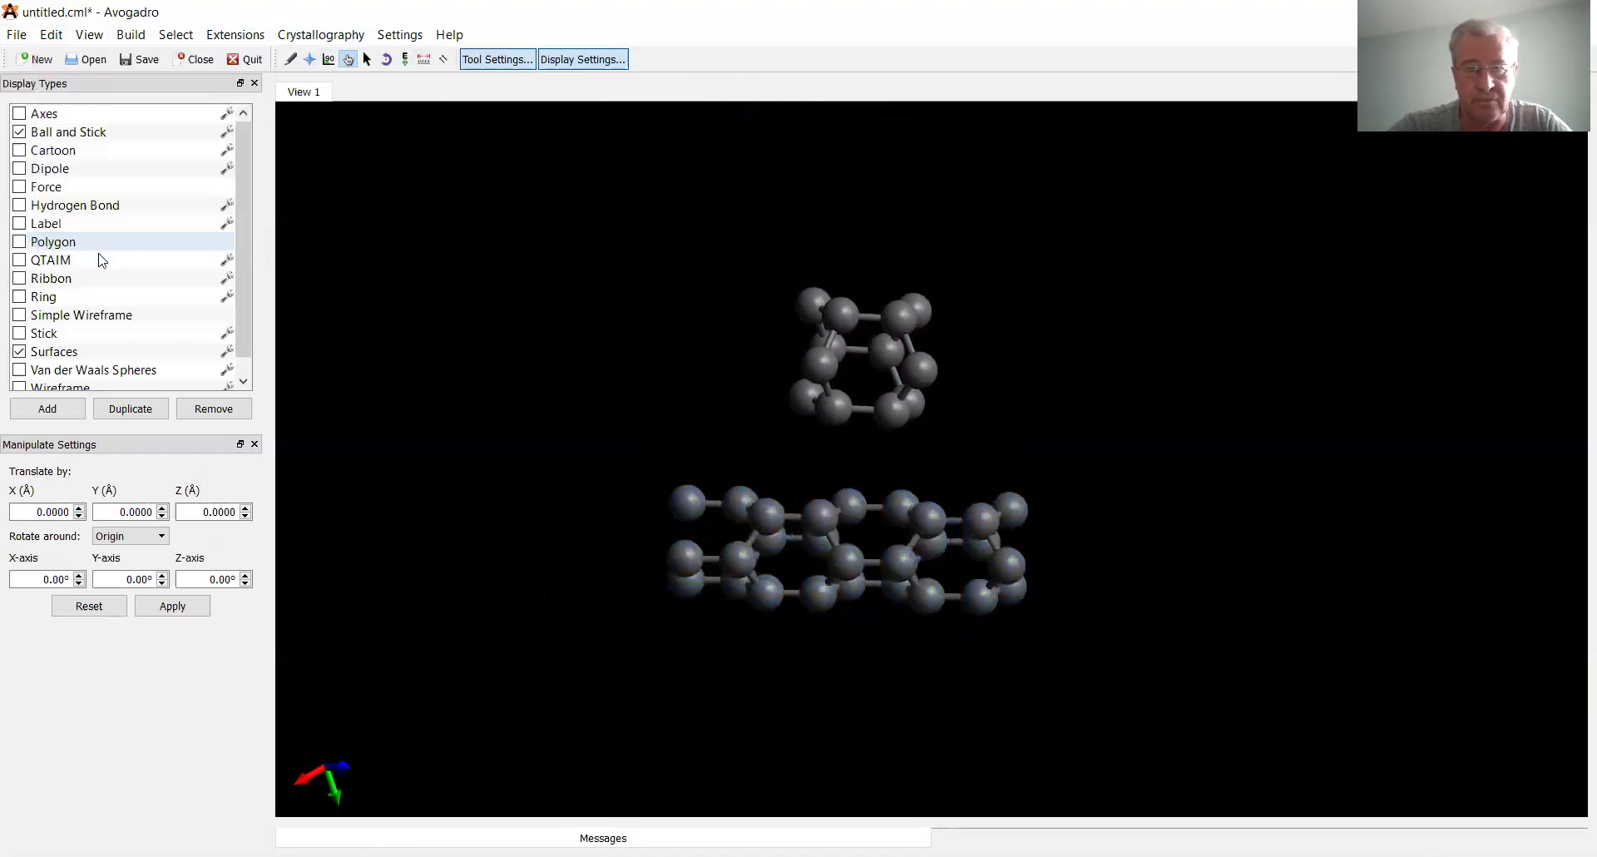
mouse_move(837, 536)
left_mouse_down()
mouse_move(829, 608)
mouse_move(819, 550)
left_mouse_up()
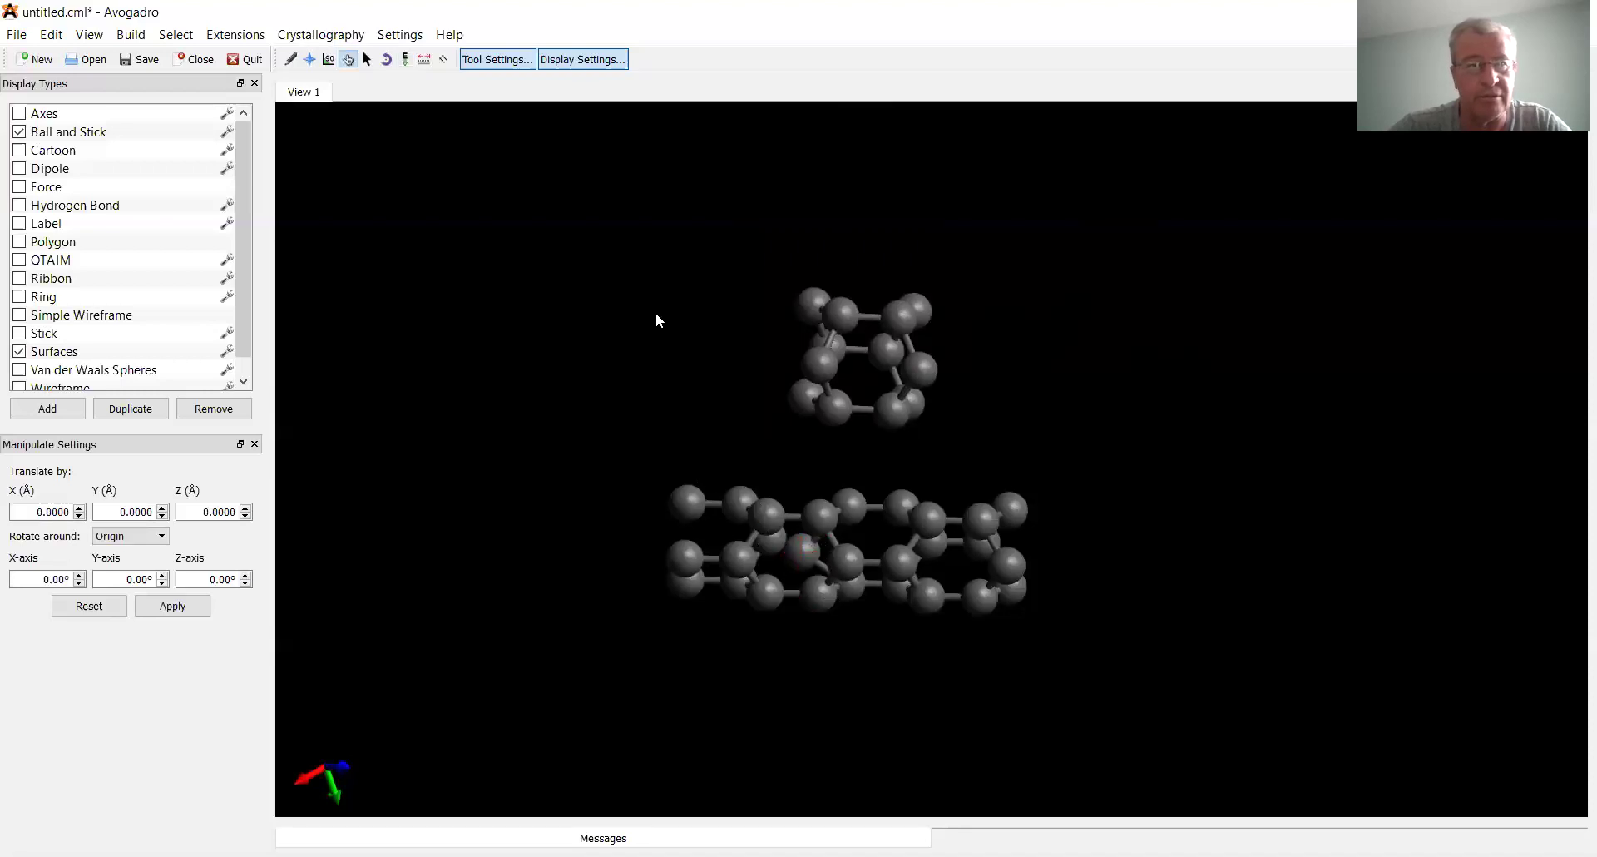
left_click(310, 60)
left_click_drag(467, 396, 707, 582)
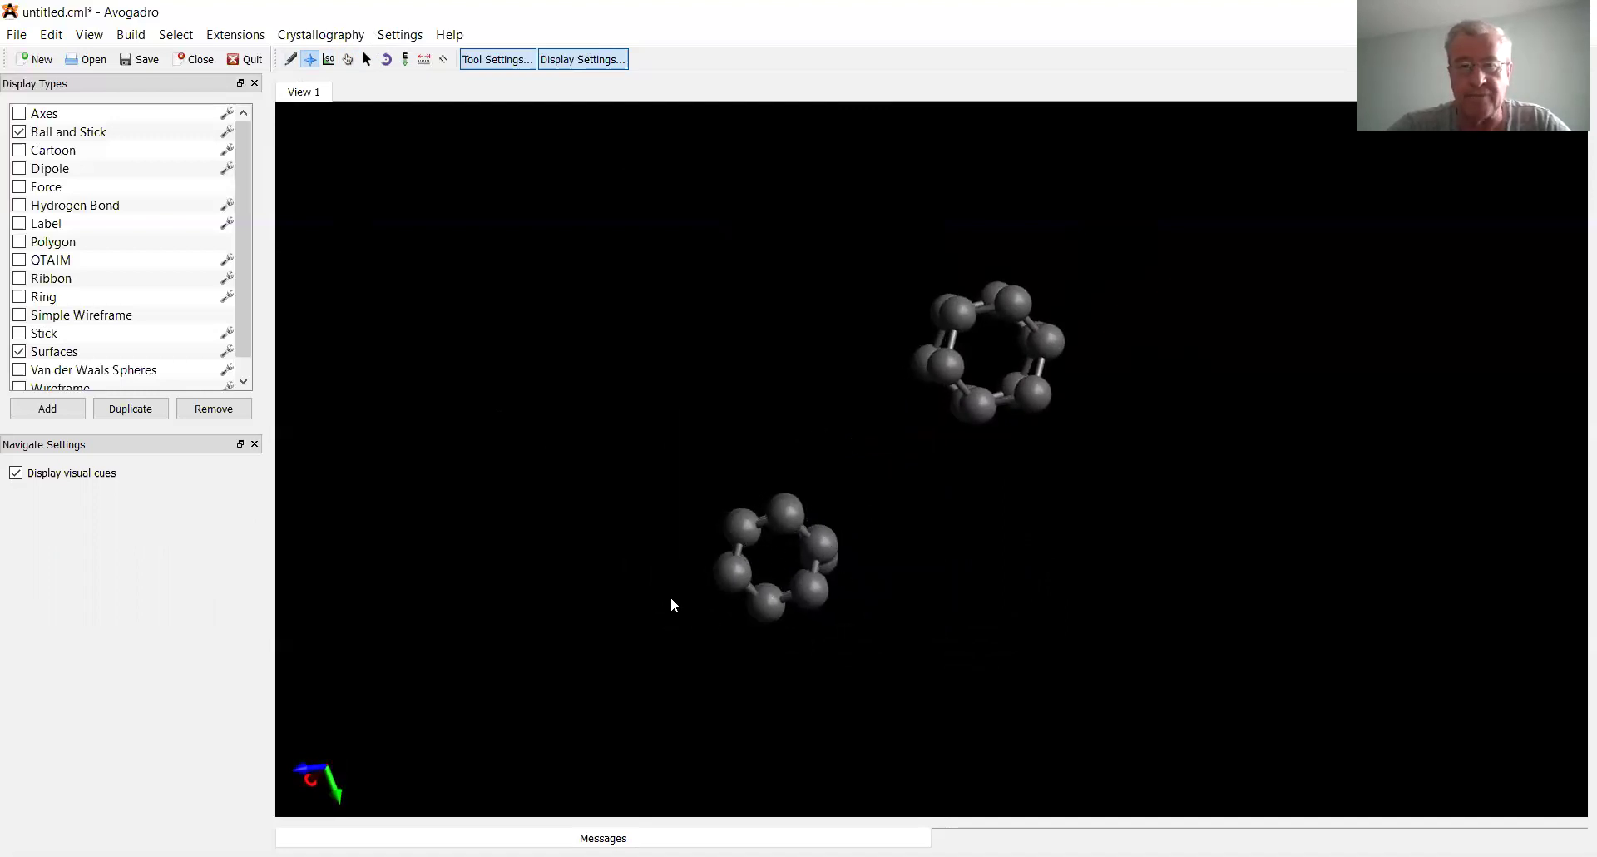
left_click_drag(673, 605, 934, 677)
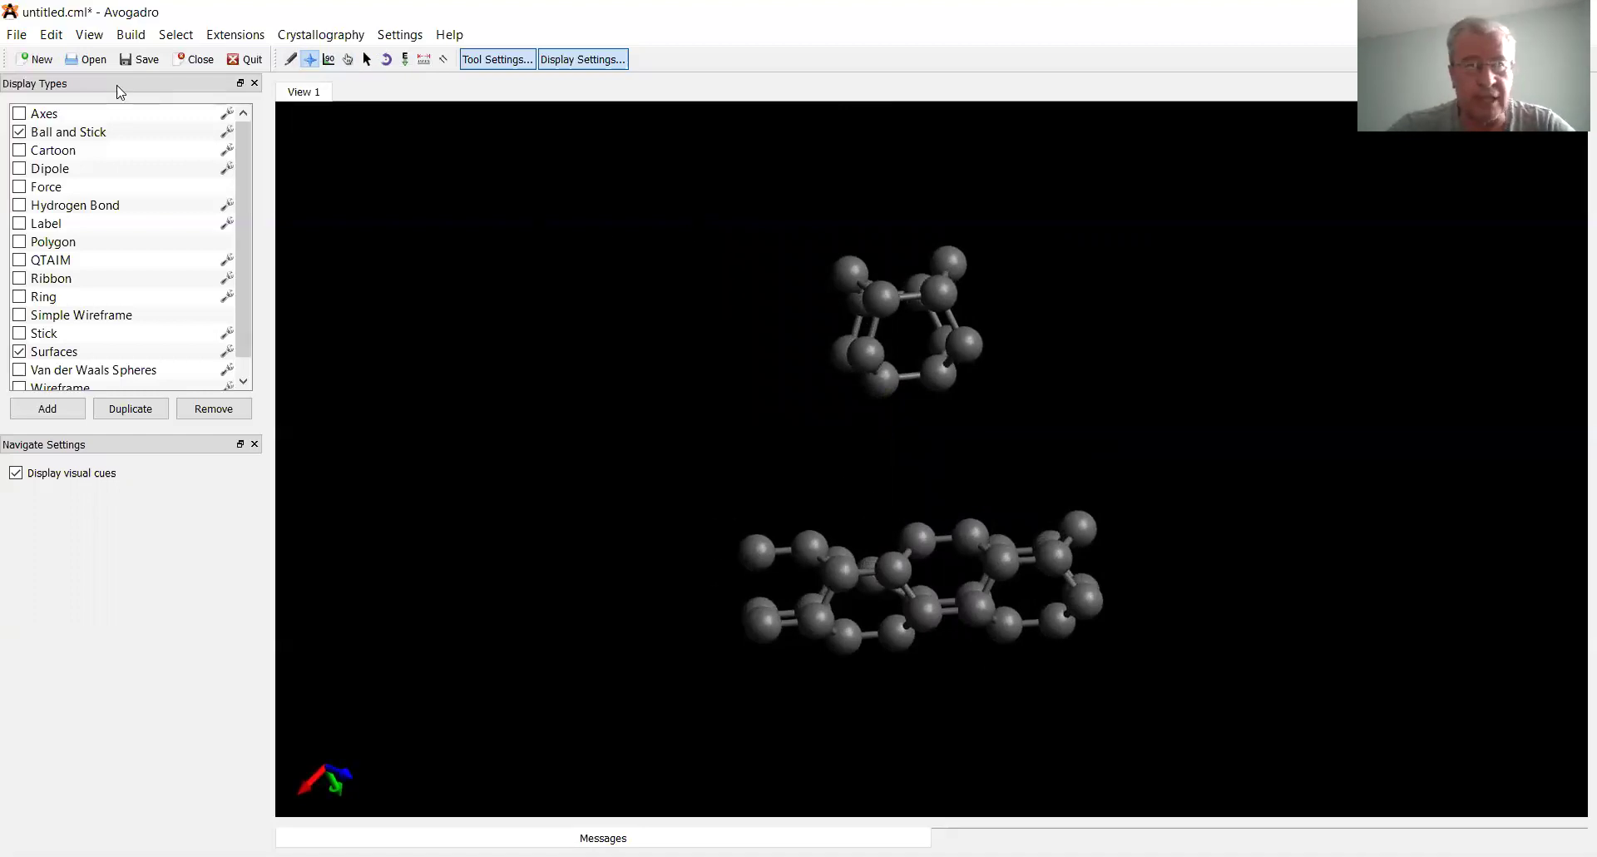
Clear all structures and build a new zigzag nanotube with m 0 and length 1.00 nm.
left_click(52, 34)
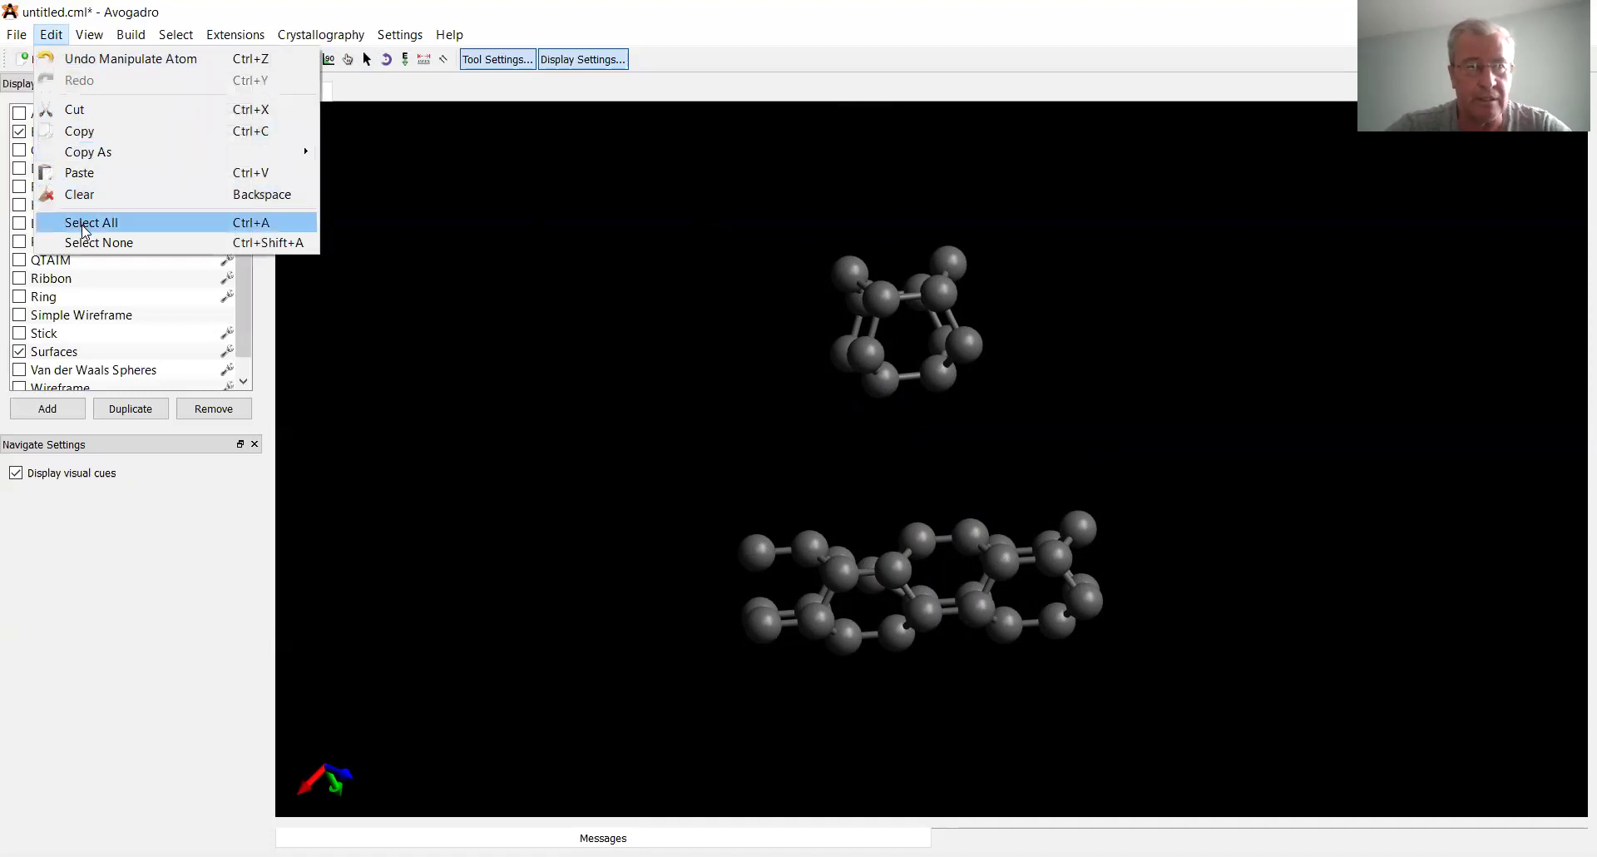
left_click(83, 195)
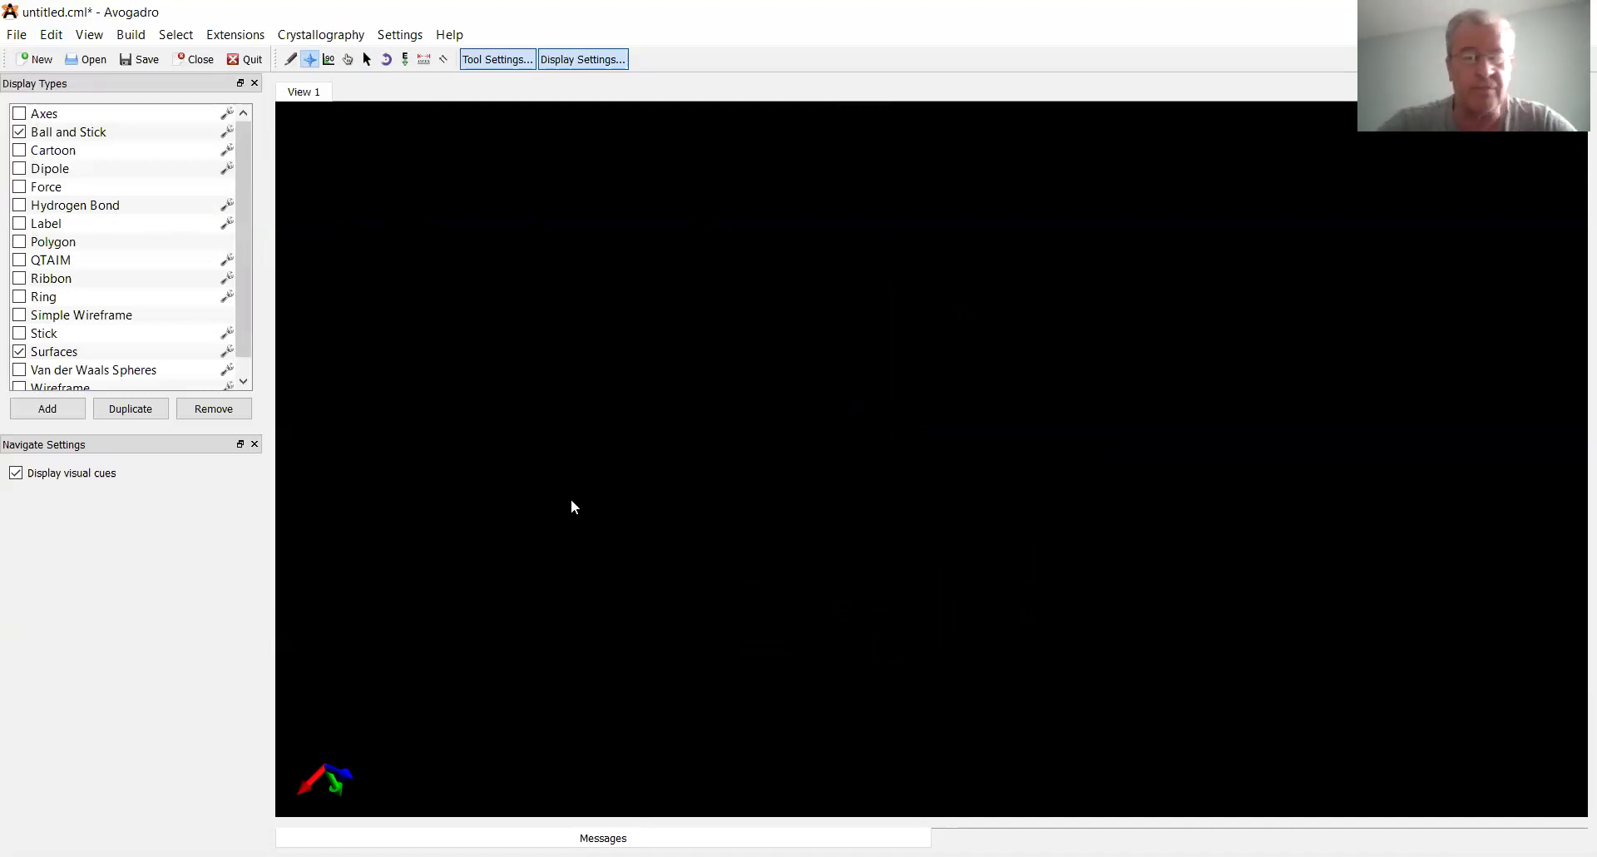
left_click(127, 38)
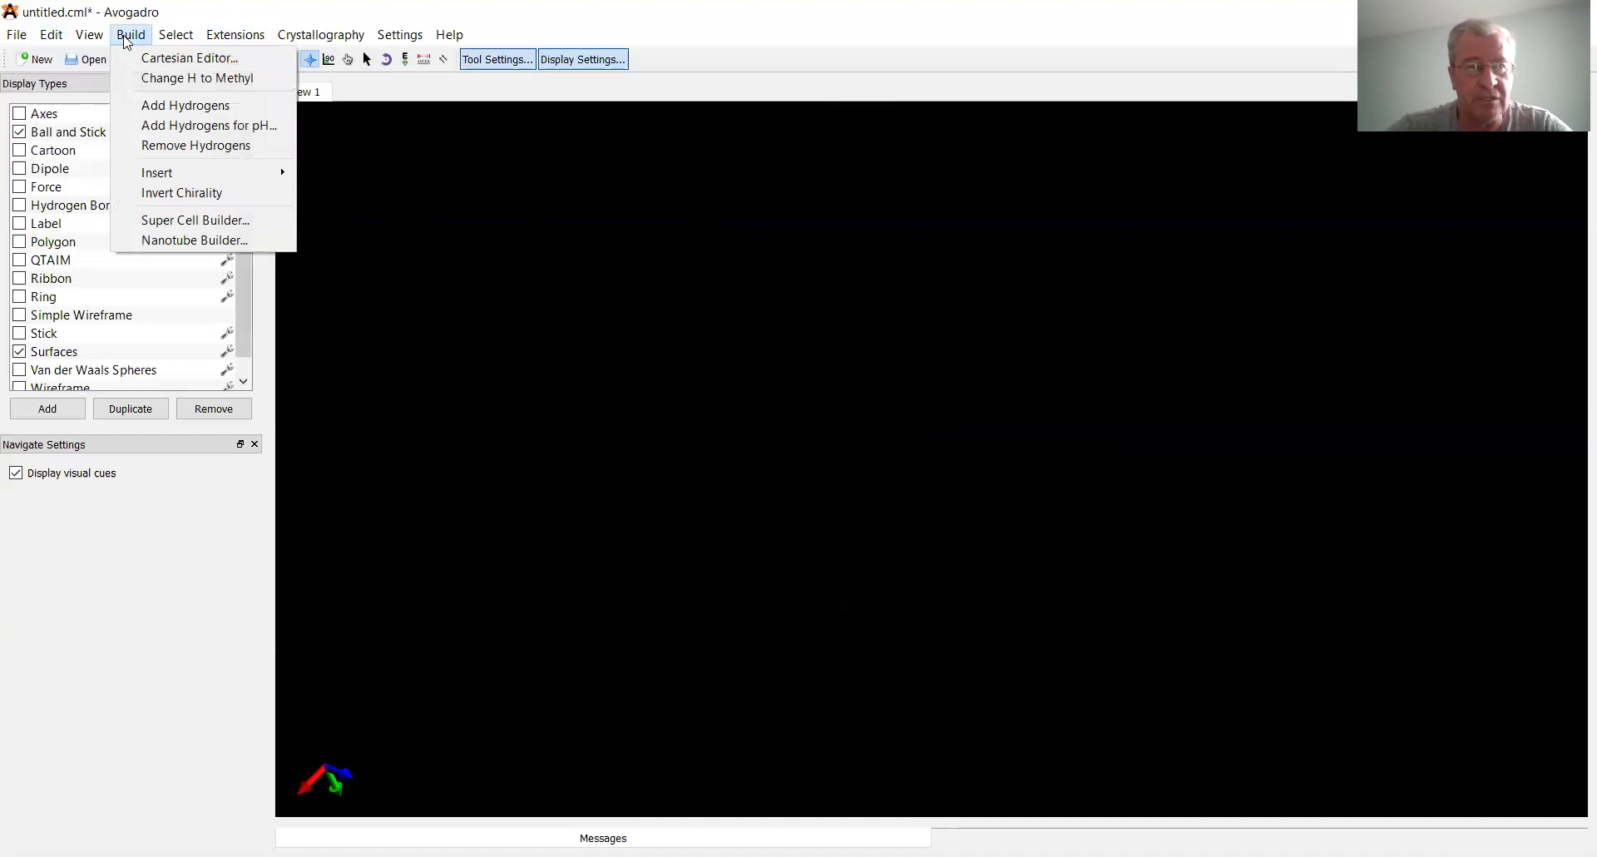
left_click(184, 241)
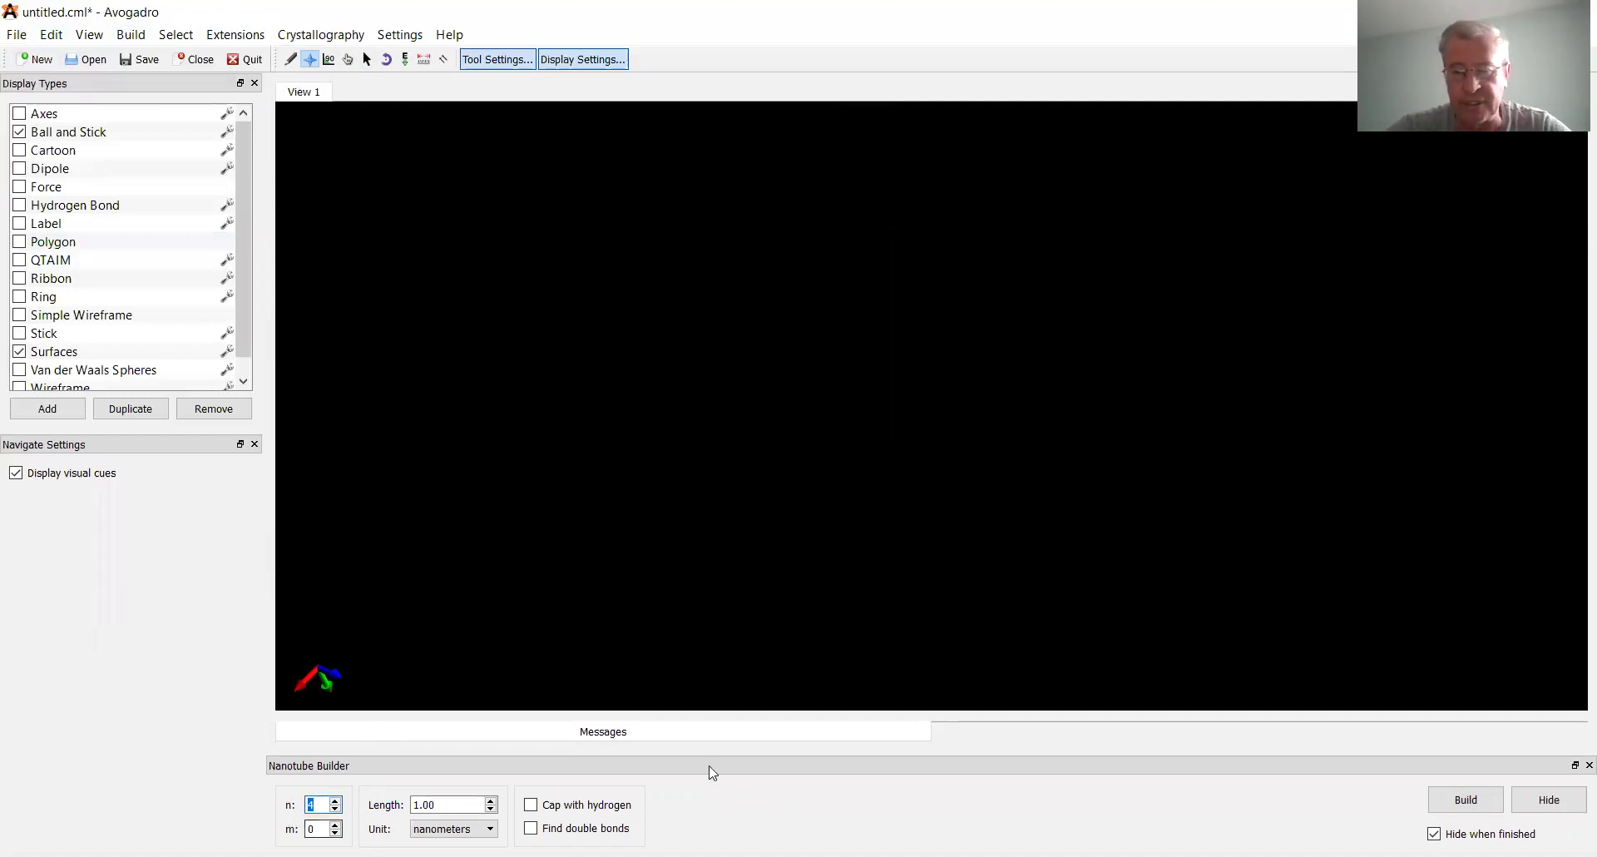
left_click(1466, 801)
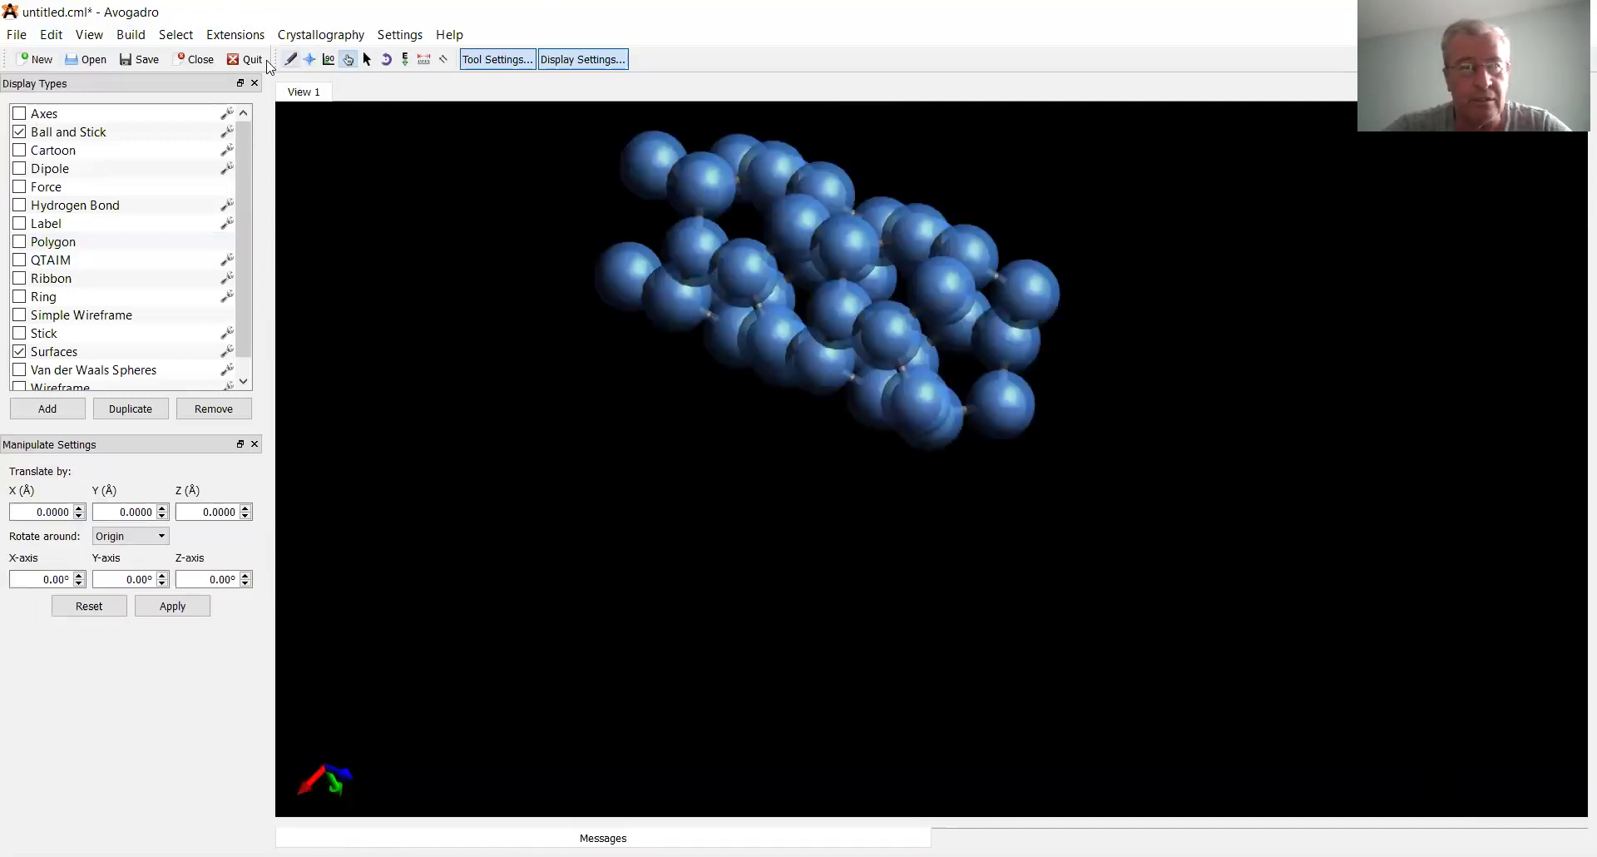
Deselect the new nanotube's atoms and drag the tube down and to the right.
left_click(51, 34)
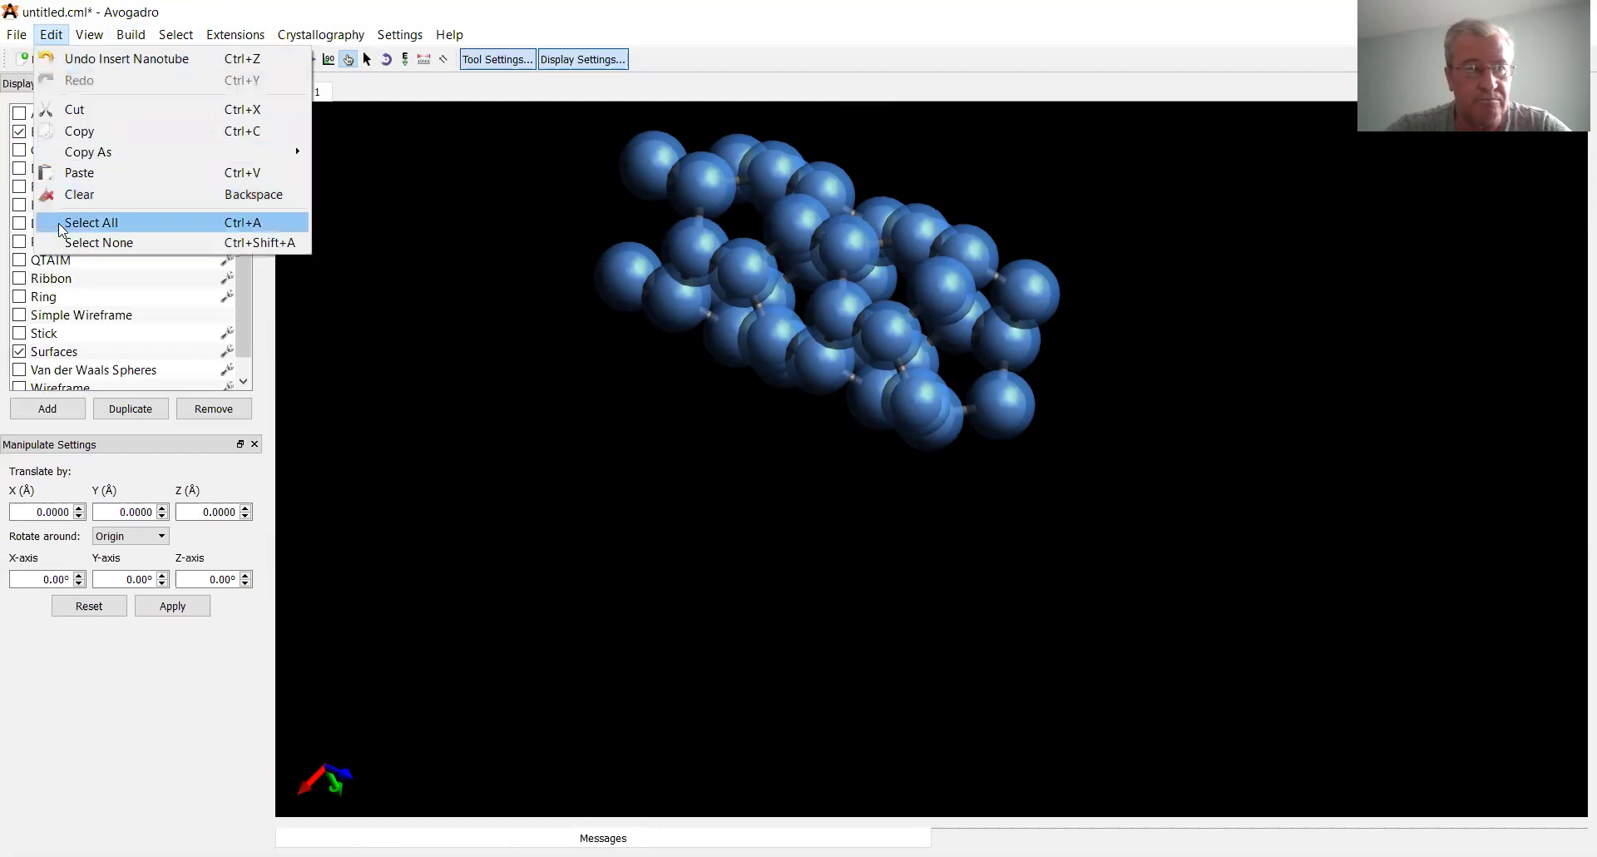
left_click(99, 242)
left_click_drag(874, 517, 1167, 469)
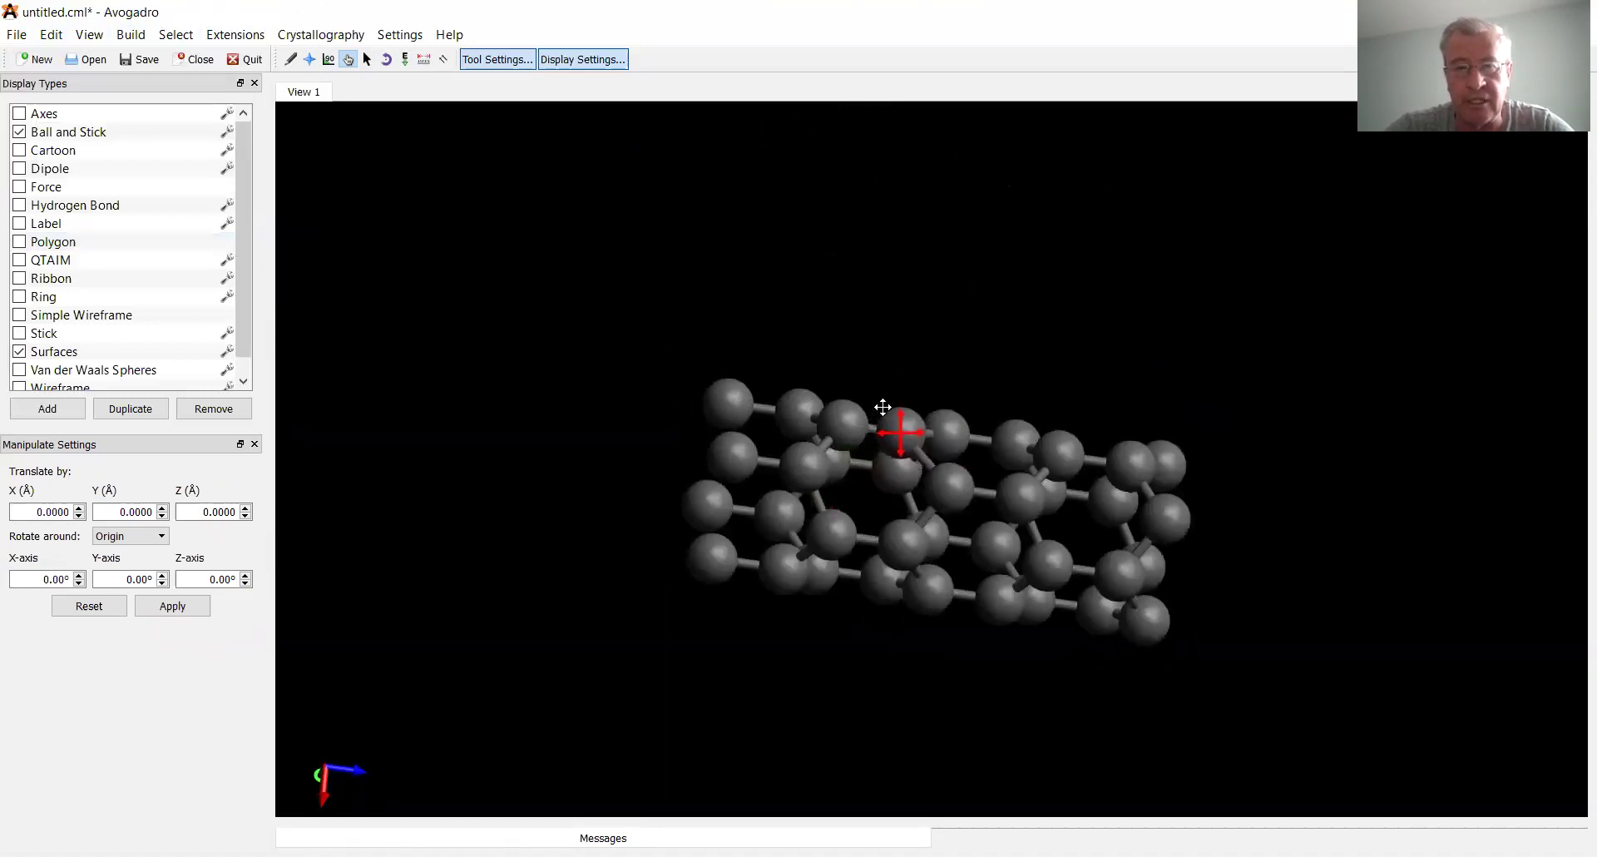
Rotate the tube to a side view and pan it toward the top of the view.
left_click(309, 59)
left_click_drag(1002, 590, 970, 499)
left_click_drag(1257, 600, 1254, 449)
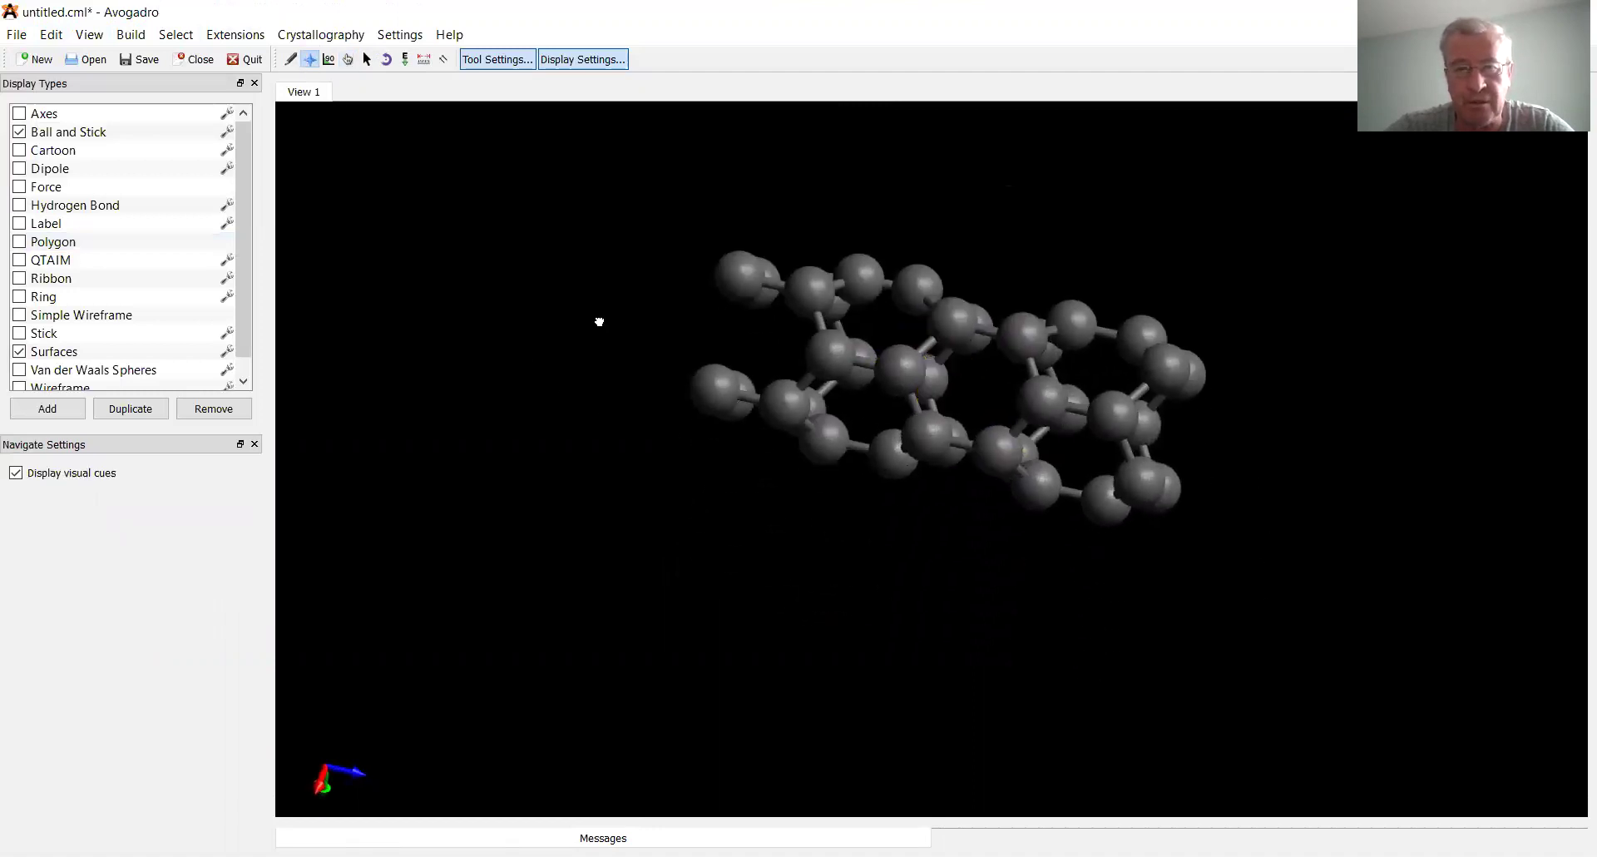
left_click_drag(599, 321, 645, 249)
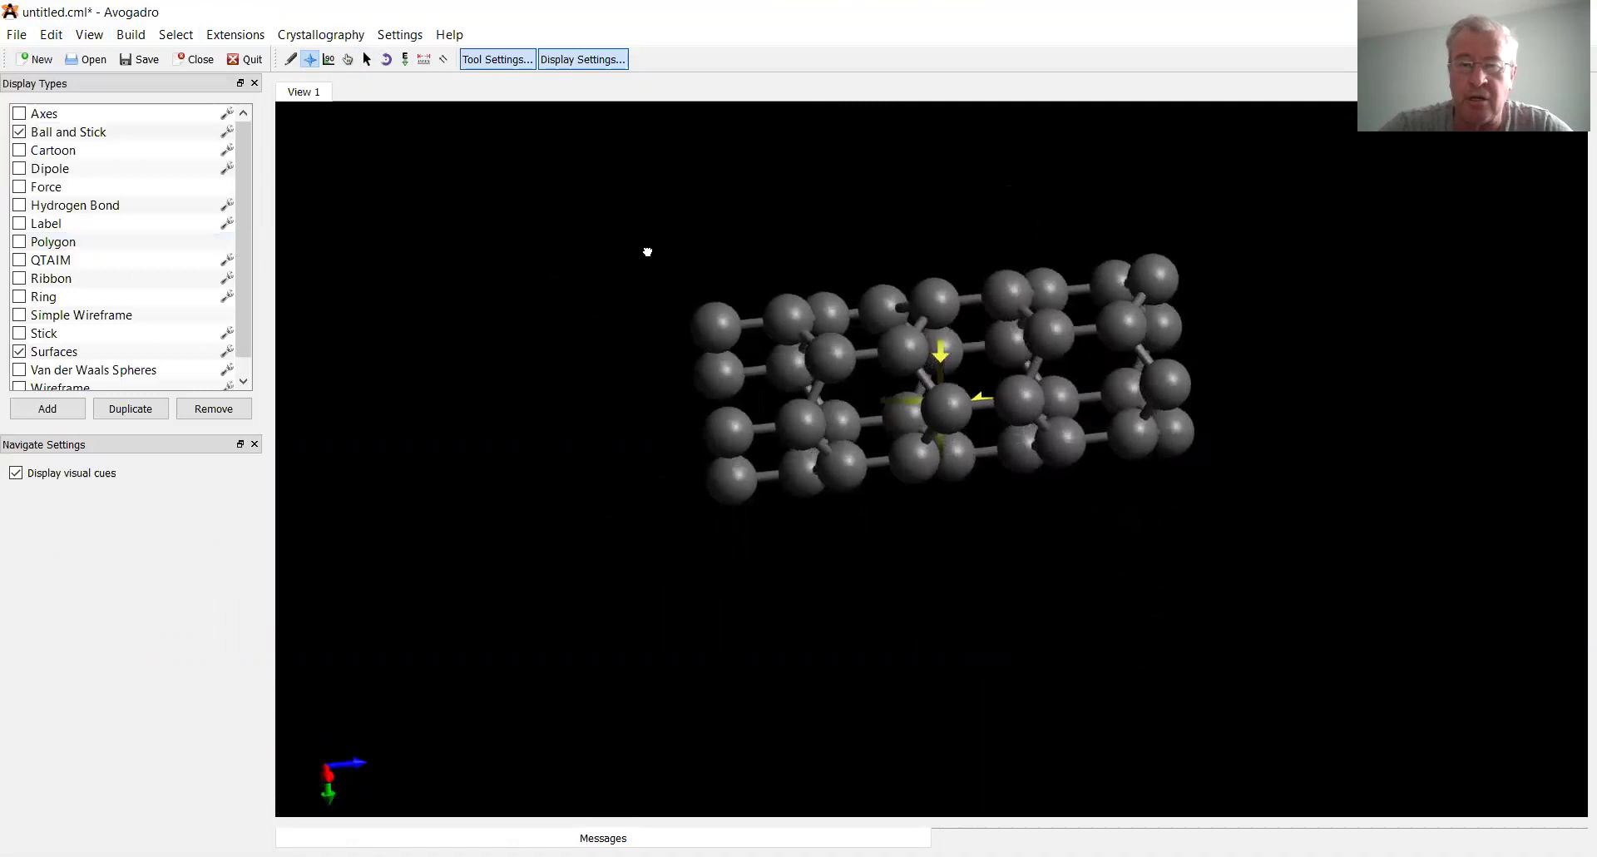
left_click_drag(1151, 397, 1151, 449)
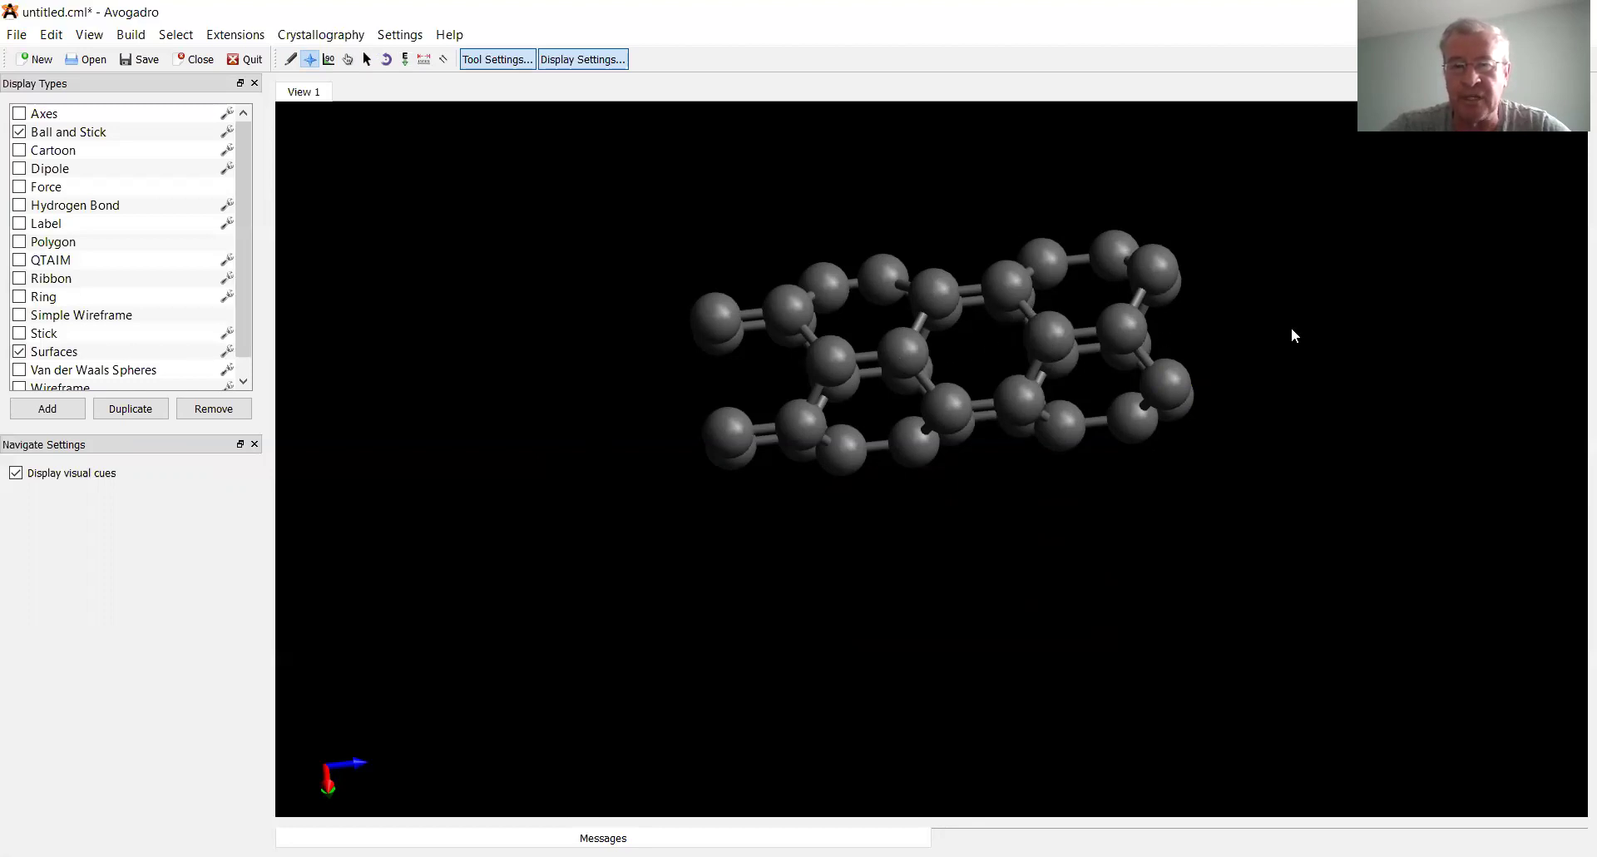
right_click_drag(1327, 431, 1287, 369)
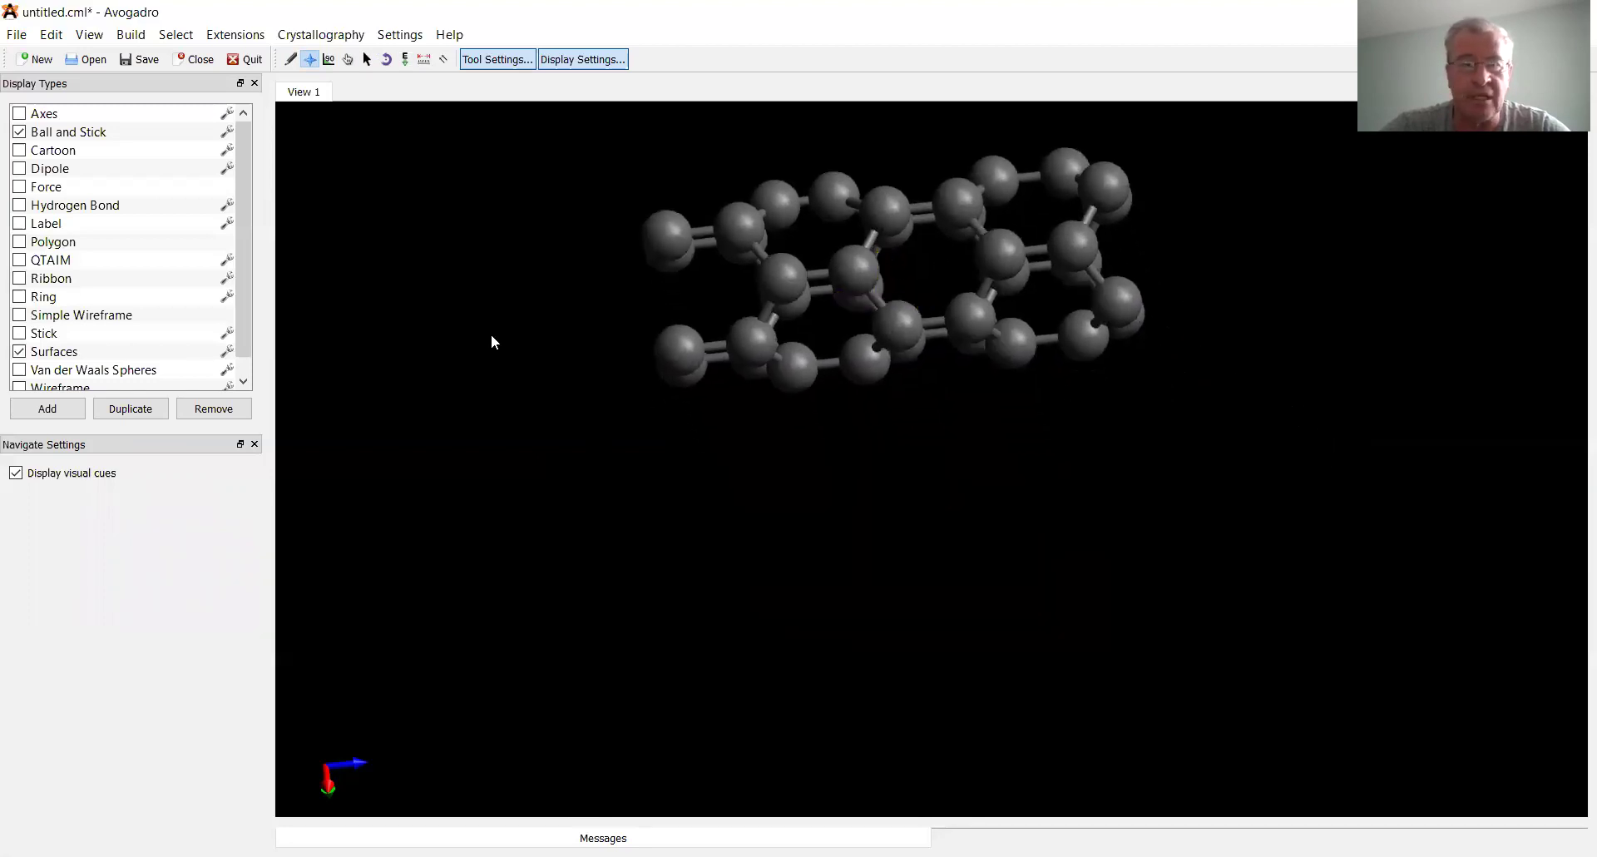
Build a second nanotube with n 2 and m 2 and drag it below the first tube.
left_click(131, 34)
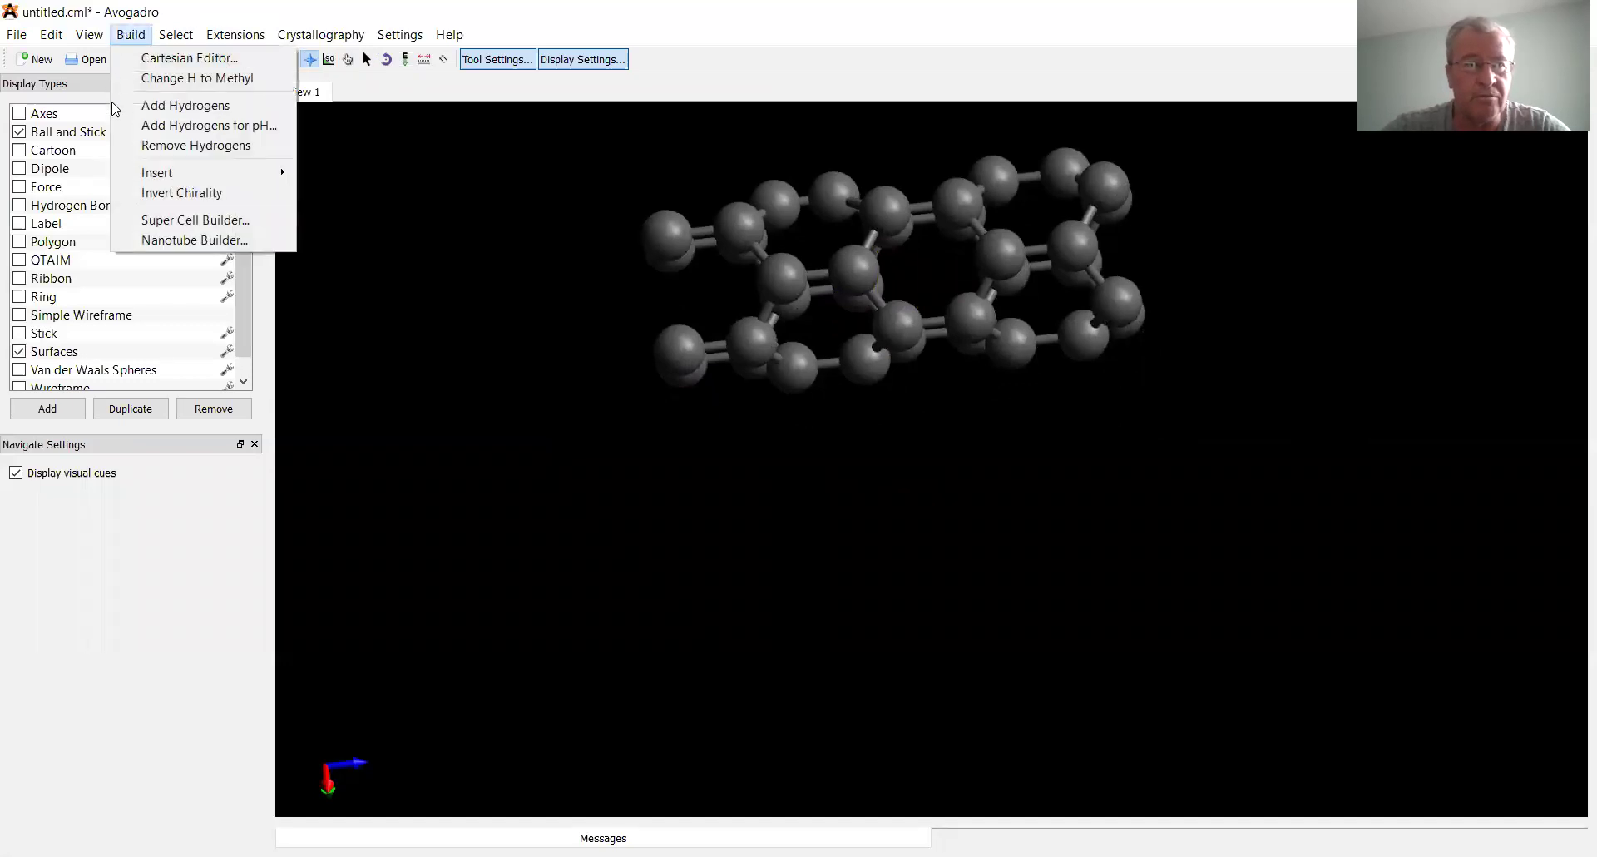
left_click(163, 241)
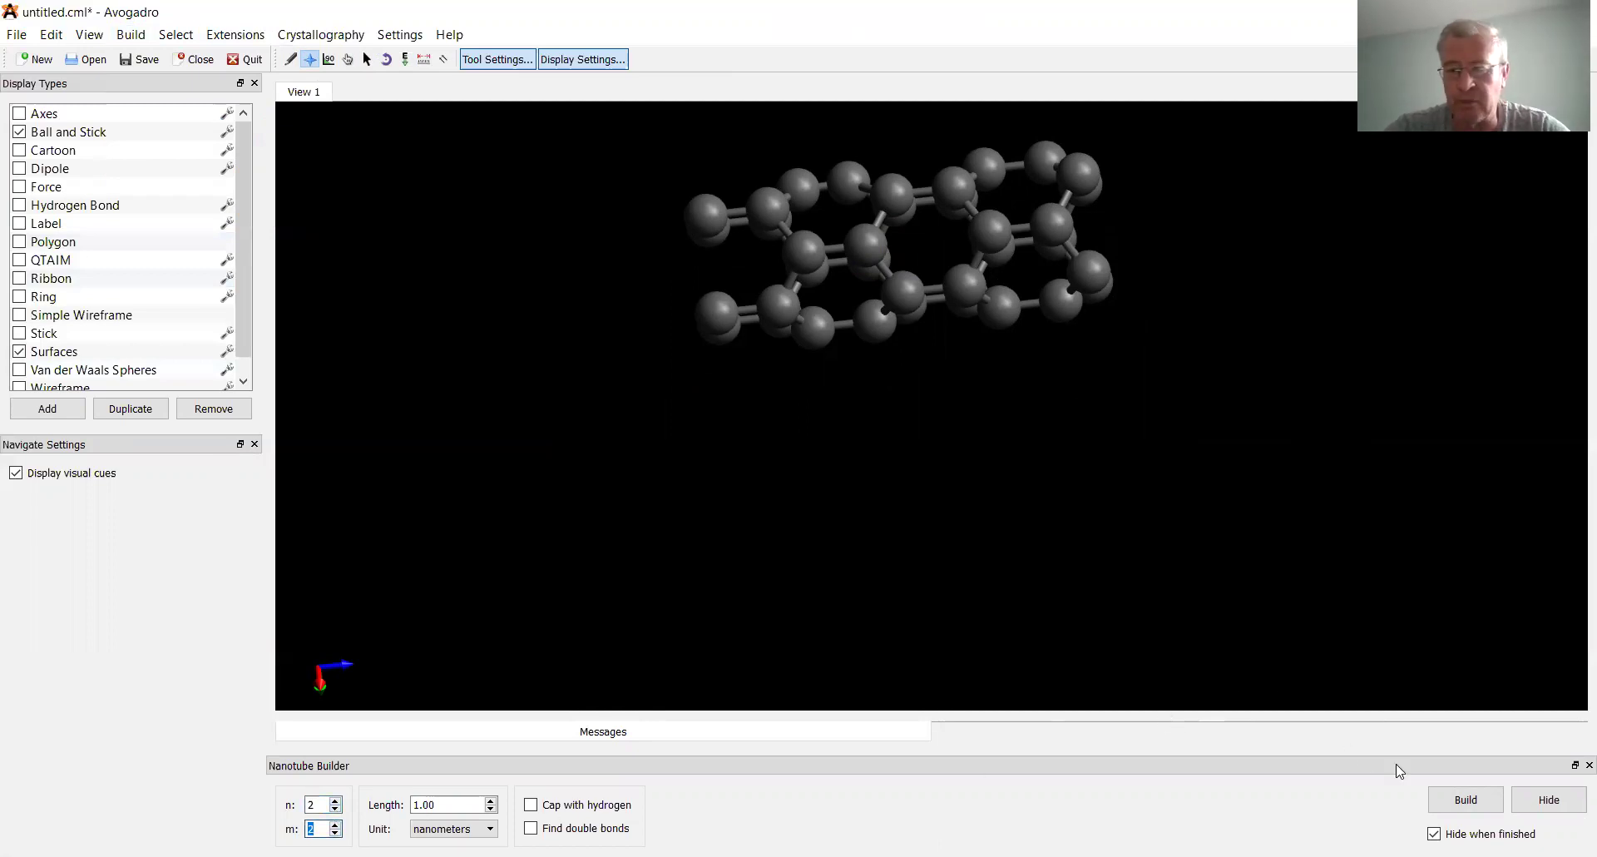
left_click(1465, 800)
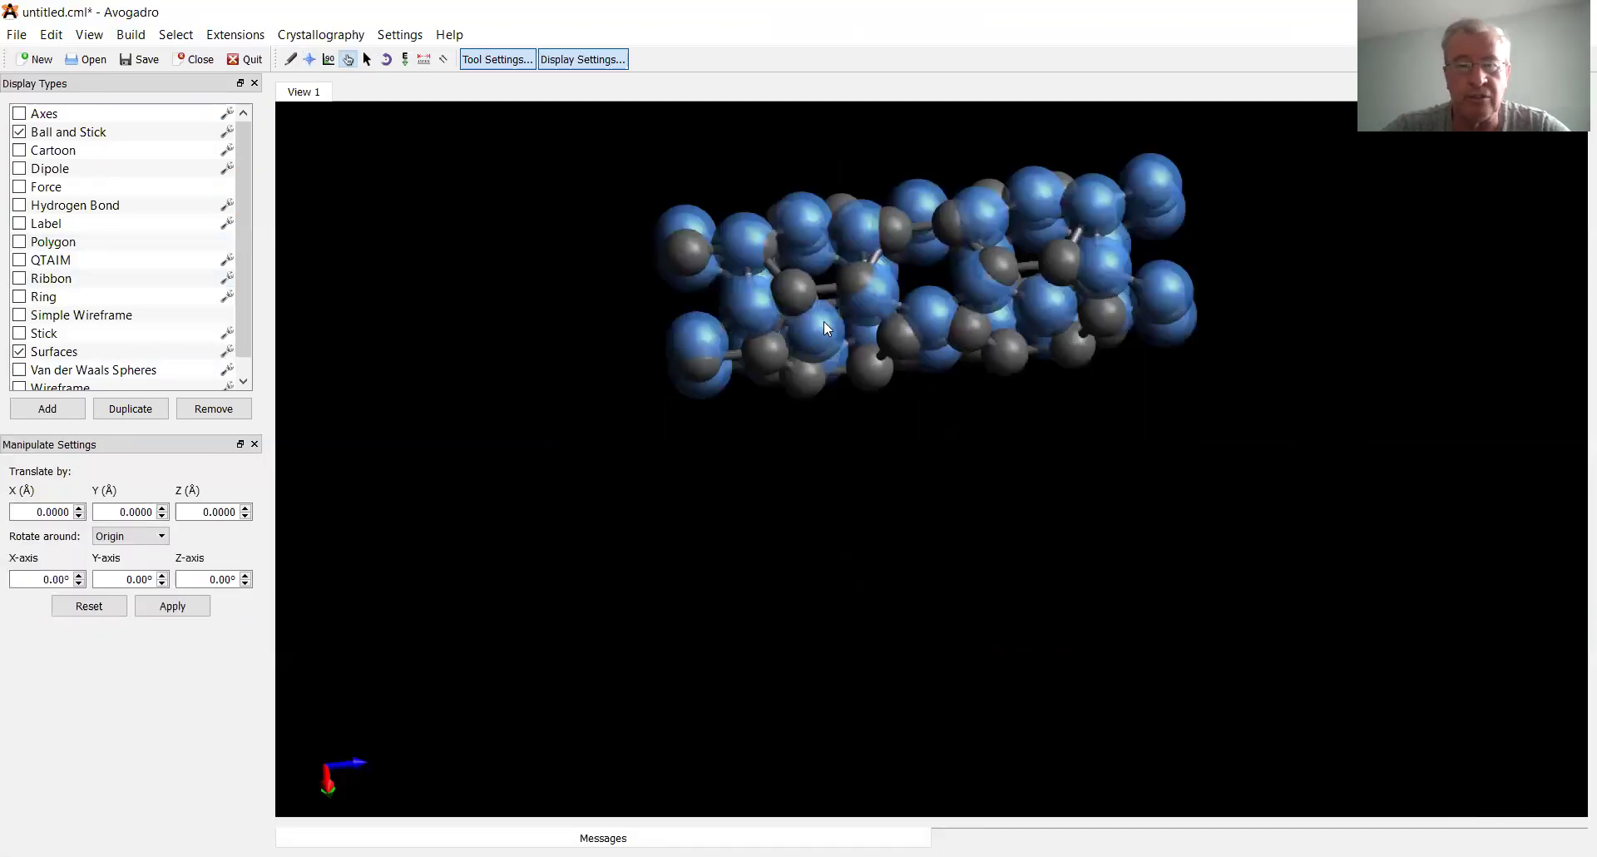
left_click_drag(907, 240, 890, 562)
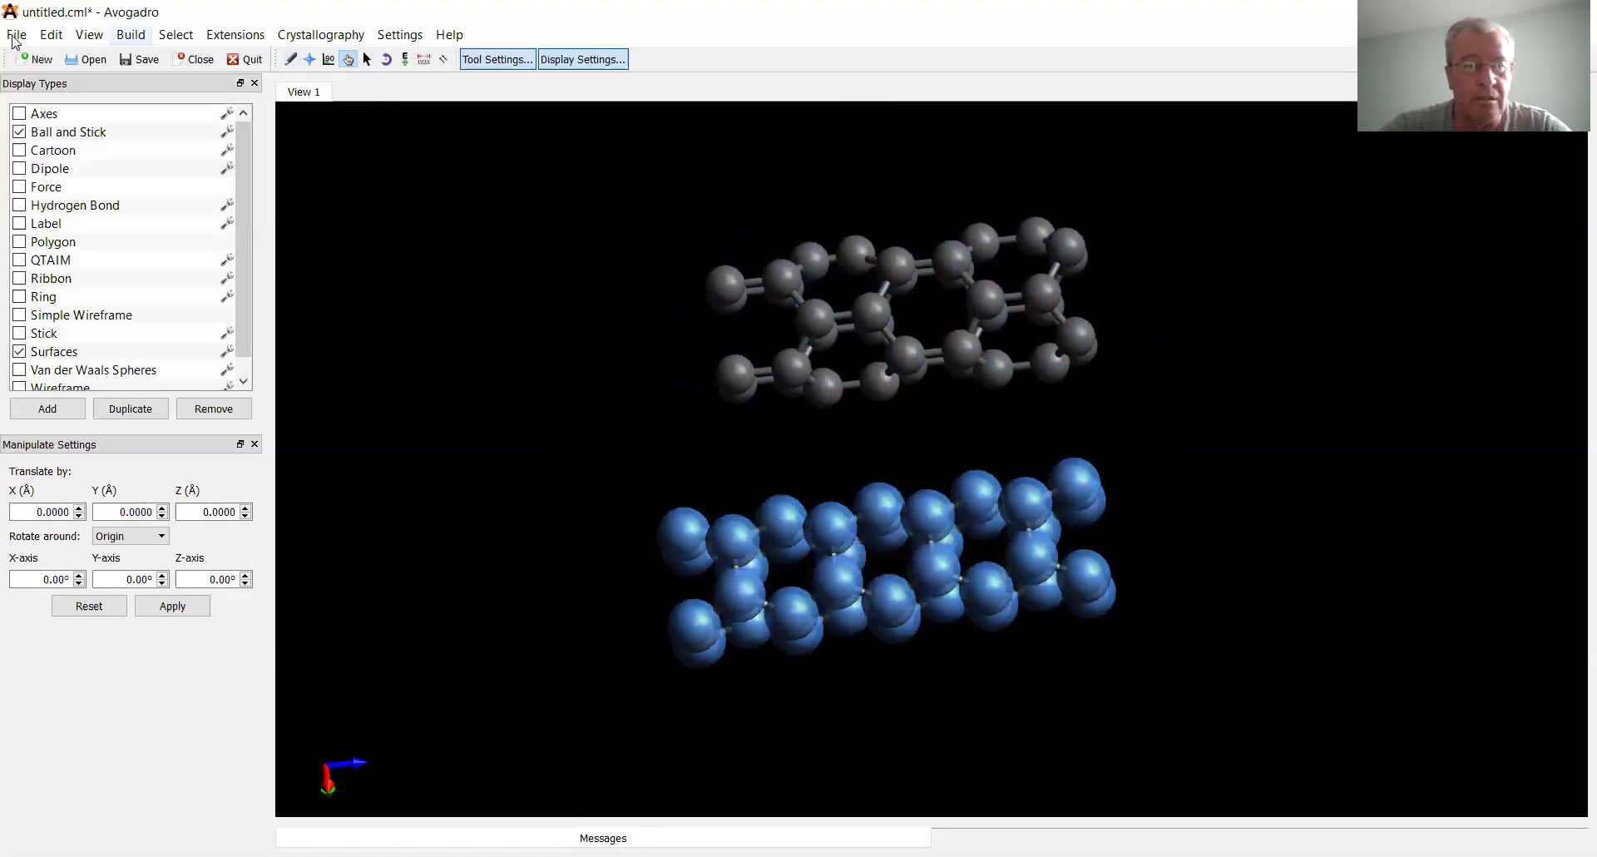
Deselect the n 2, m 2 tube and rotate the view to compare both tubes.
left_click(51, 34)
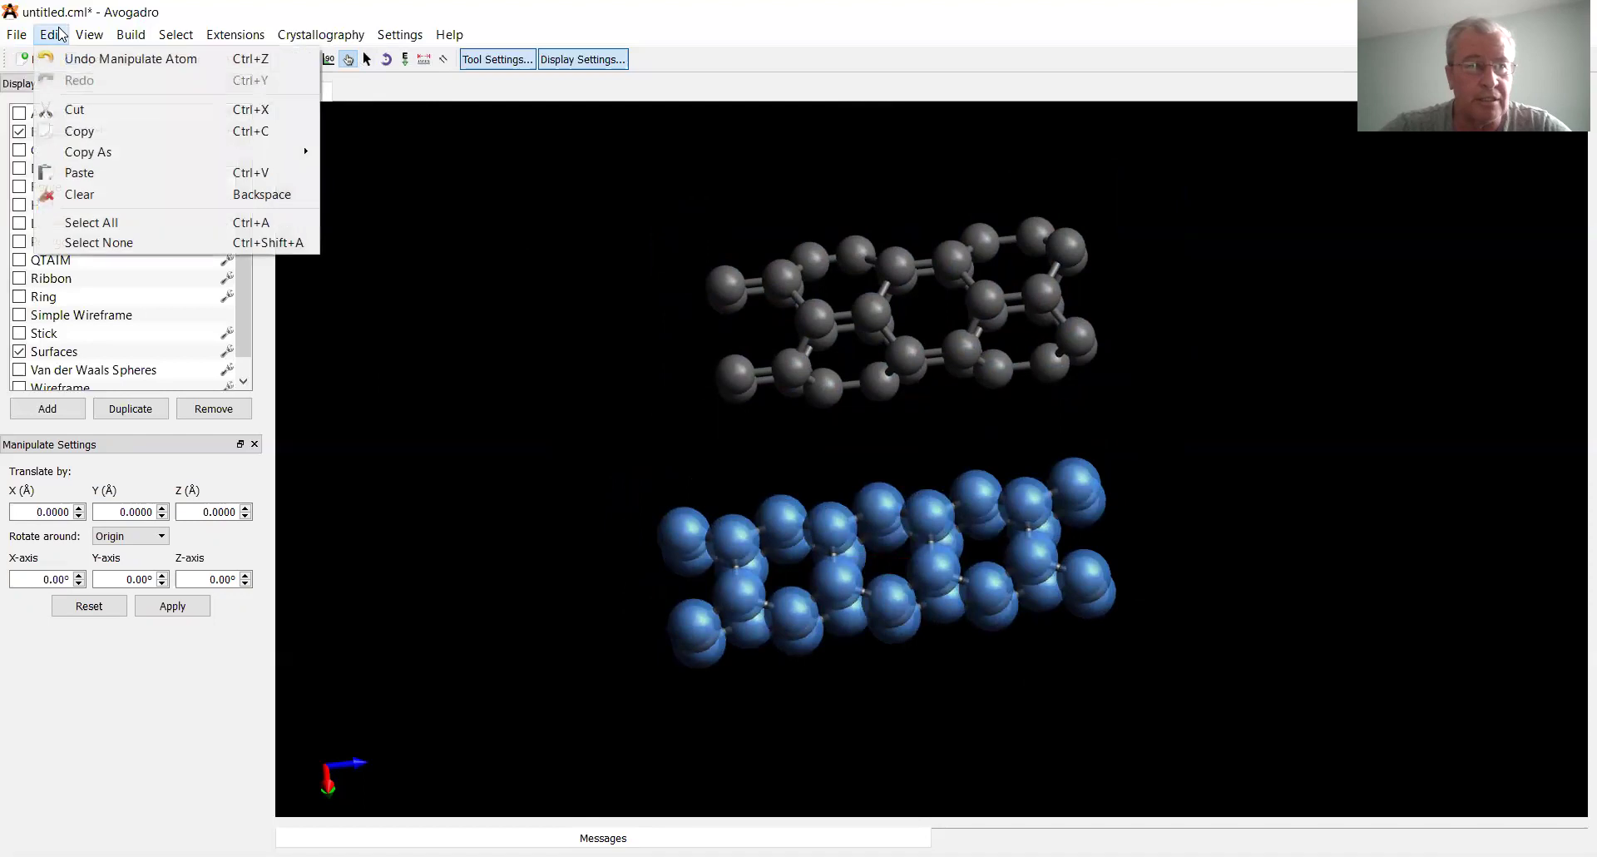
left_click(99, 242)
right_click_drag(959, 558, 970, 609)
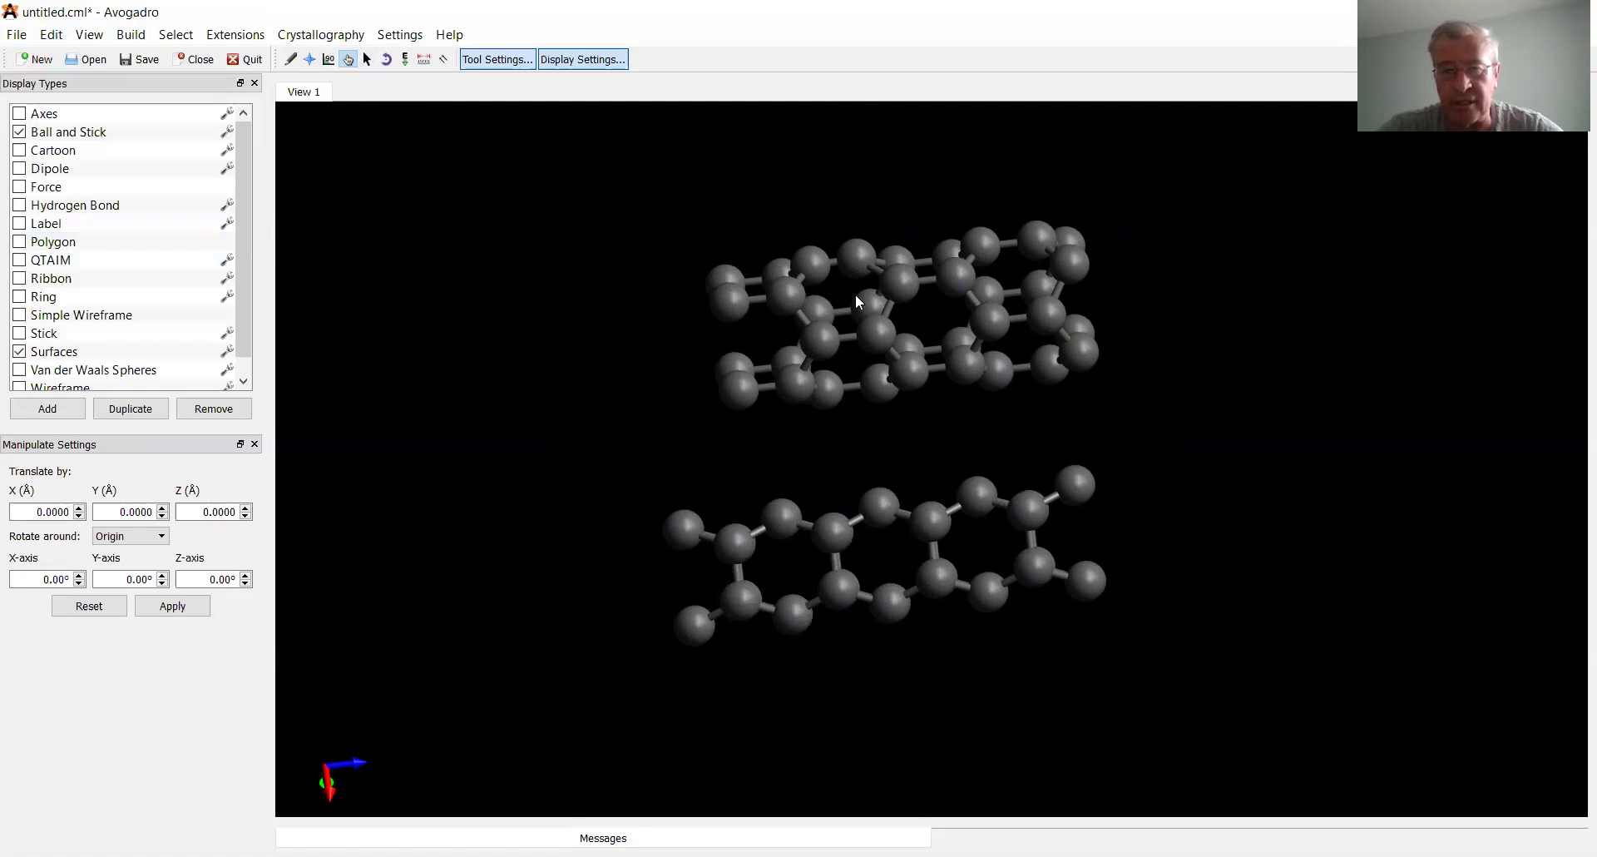
mouse_move(920, 332)
left_mouse_down()
mouse_move(919, 374)
mouse_move(910, 349)
left_mouse_up()
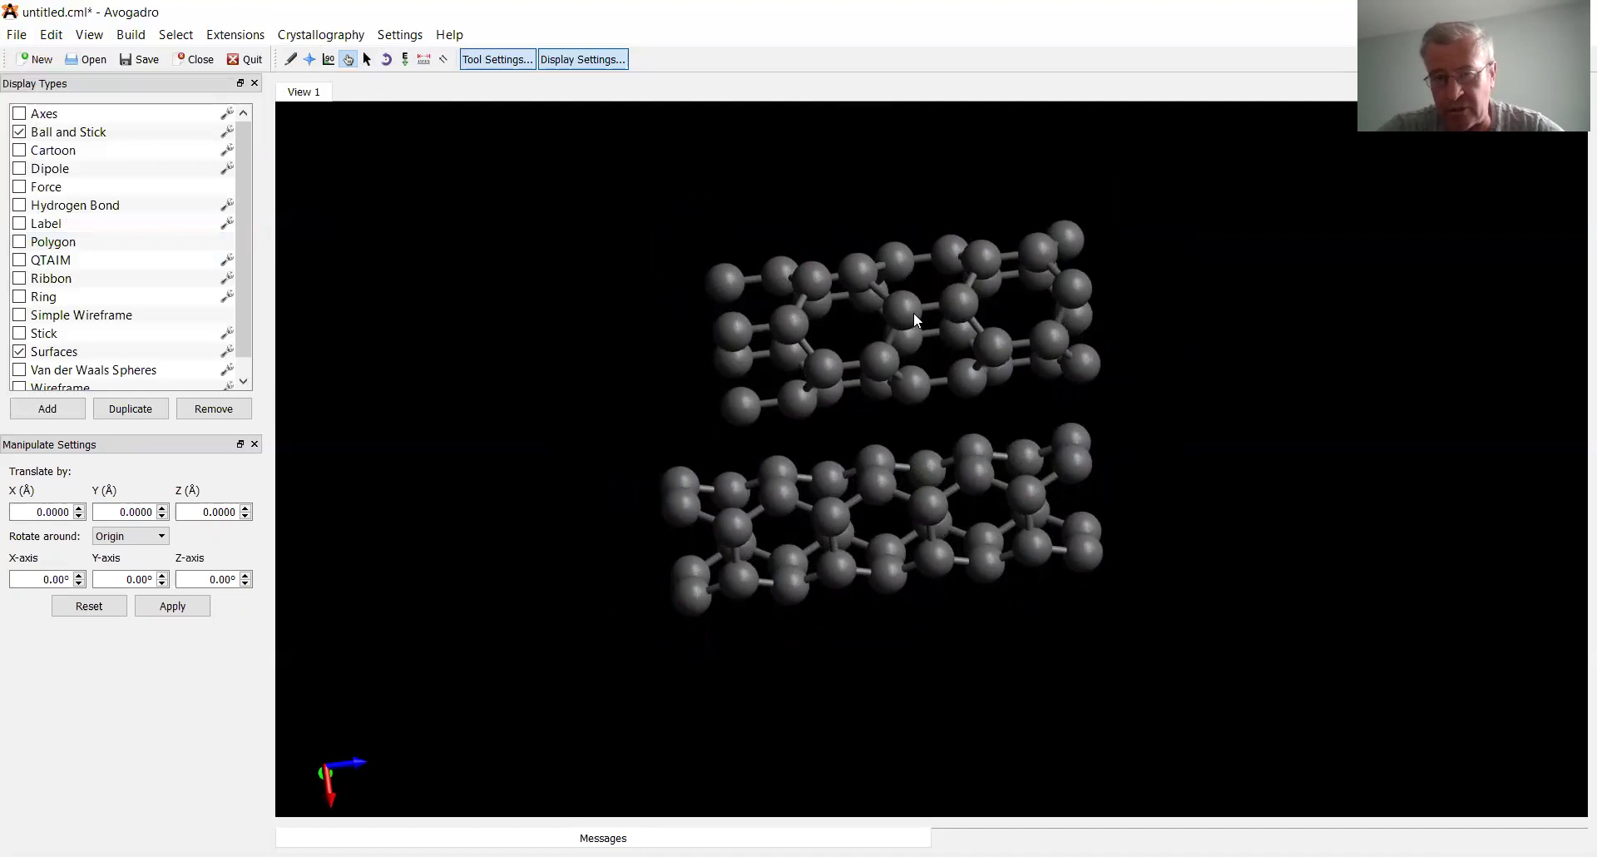
left_click_drag(849, 691, 834, 620)
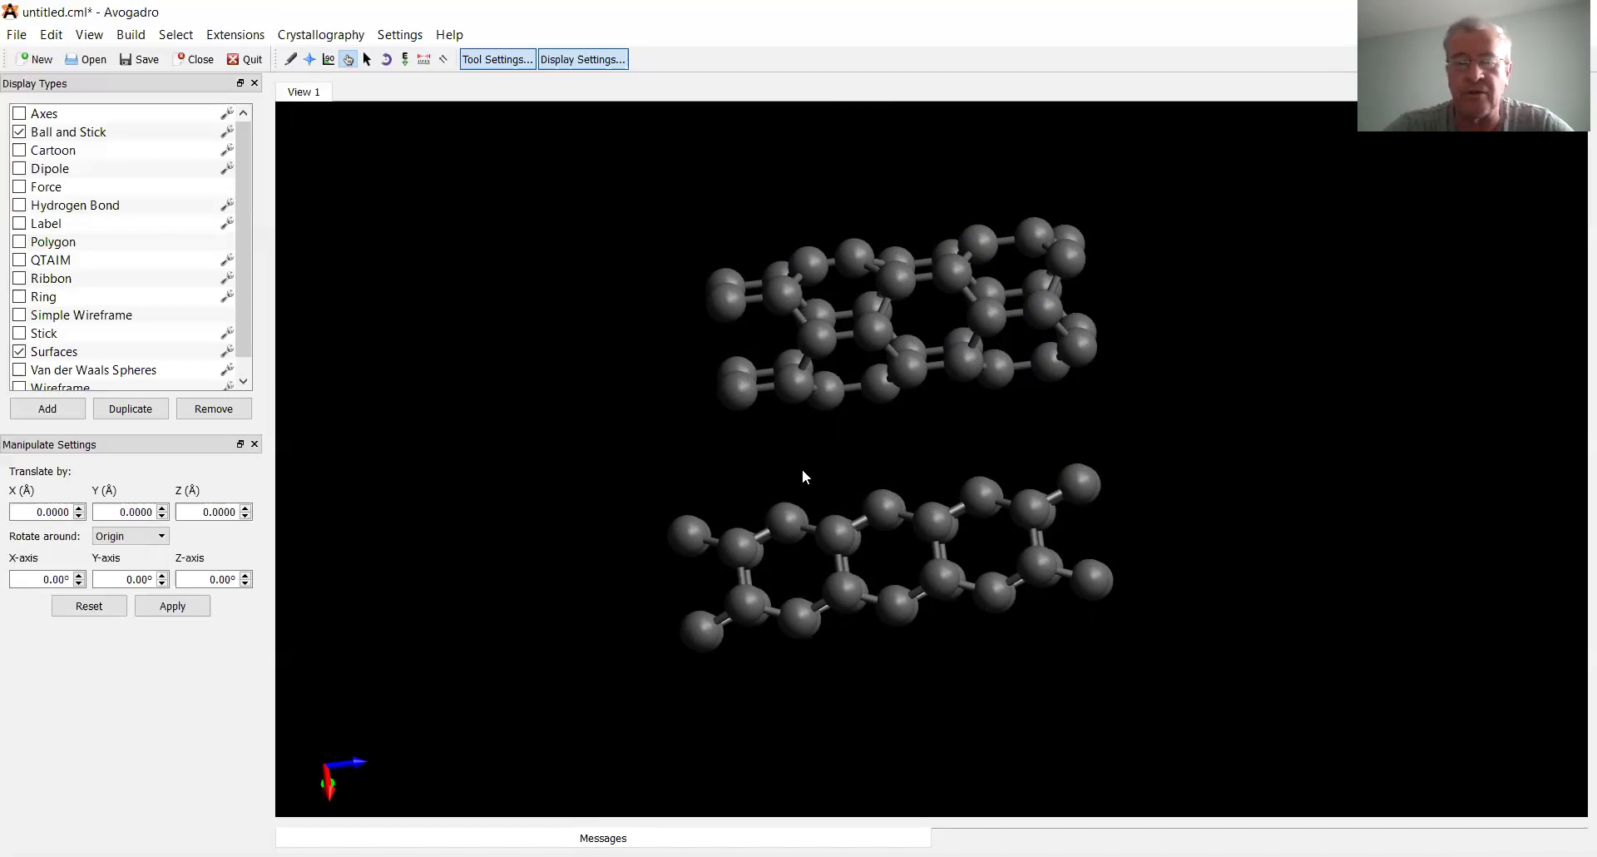
left_click_drag(889, 425, 892, 463)
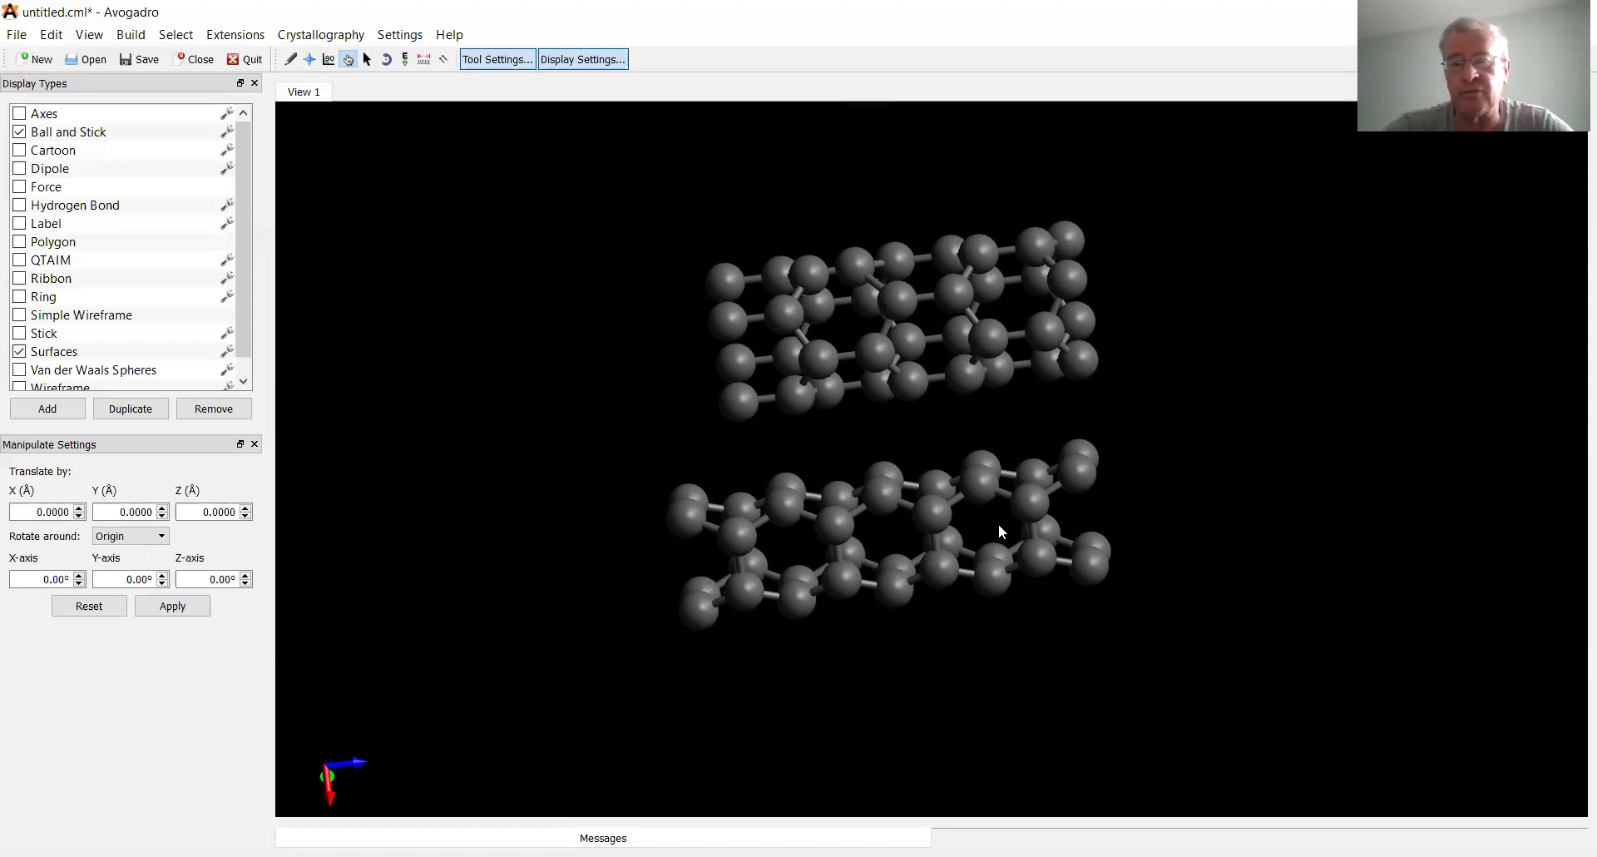
left_click_drag(1028, 487, 1036, 499)
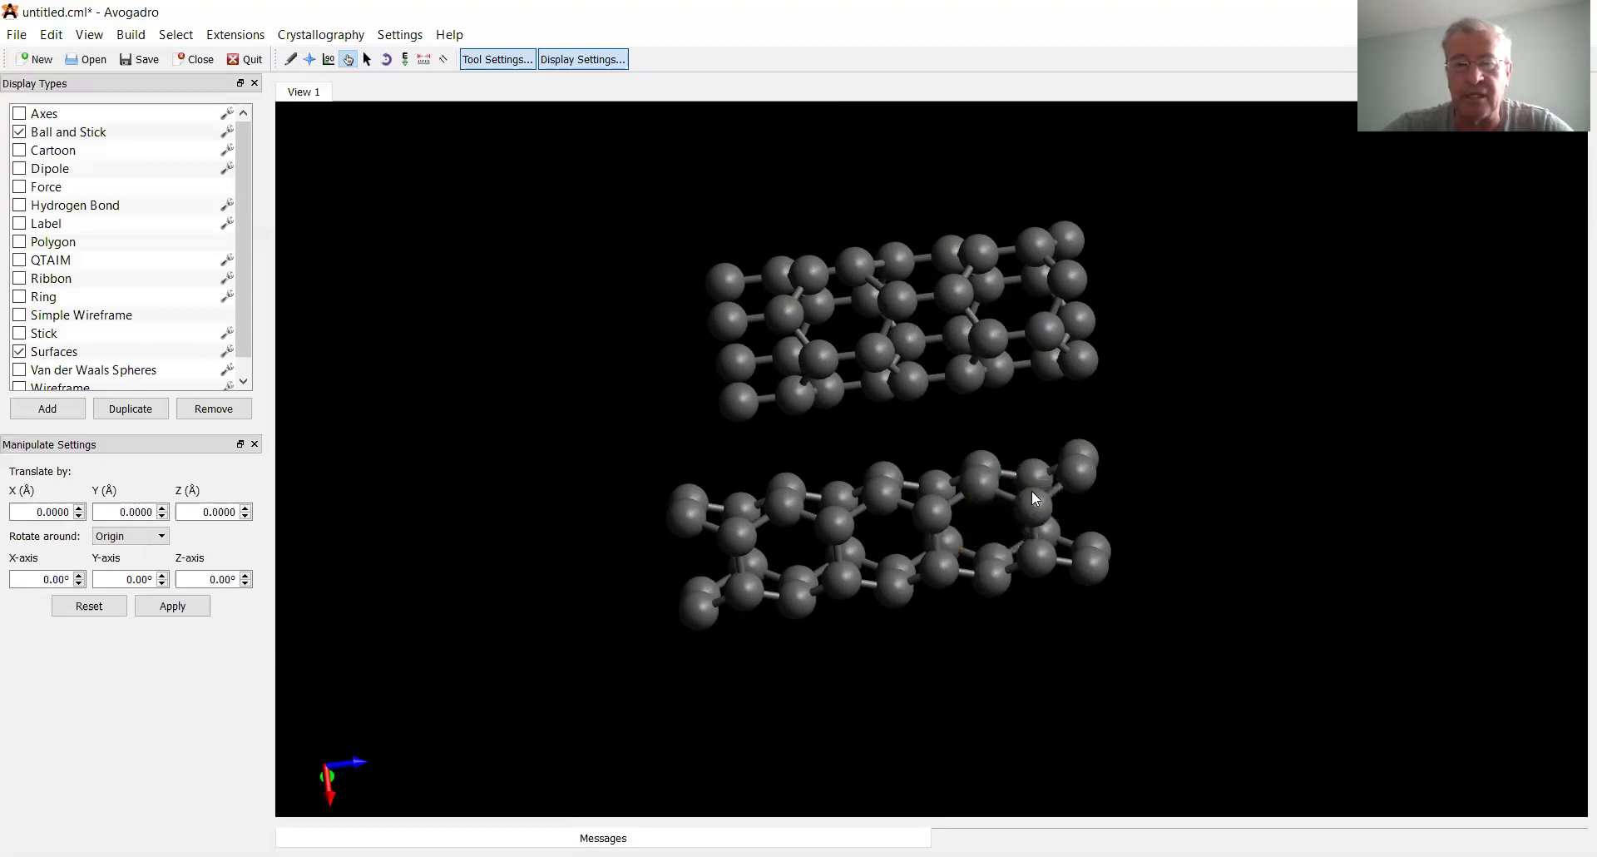
Rotate the tubes along their axes and back, then box-select the lower n 2, m 2 tube.
left_click(310, 62)
left_click_drag(1181, 311, 921, 446)
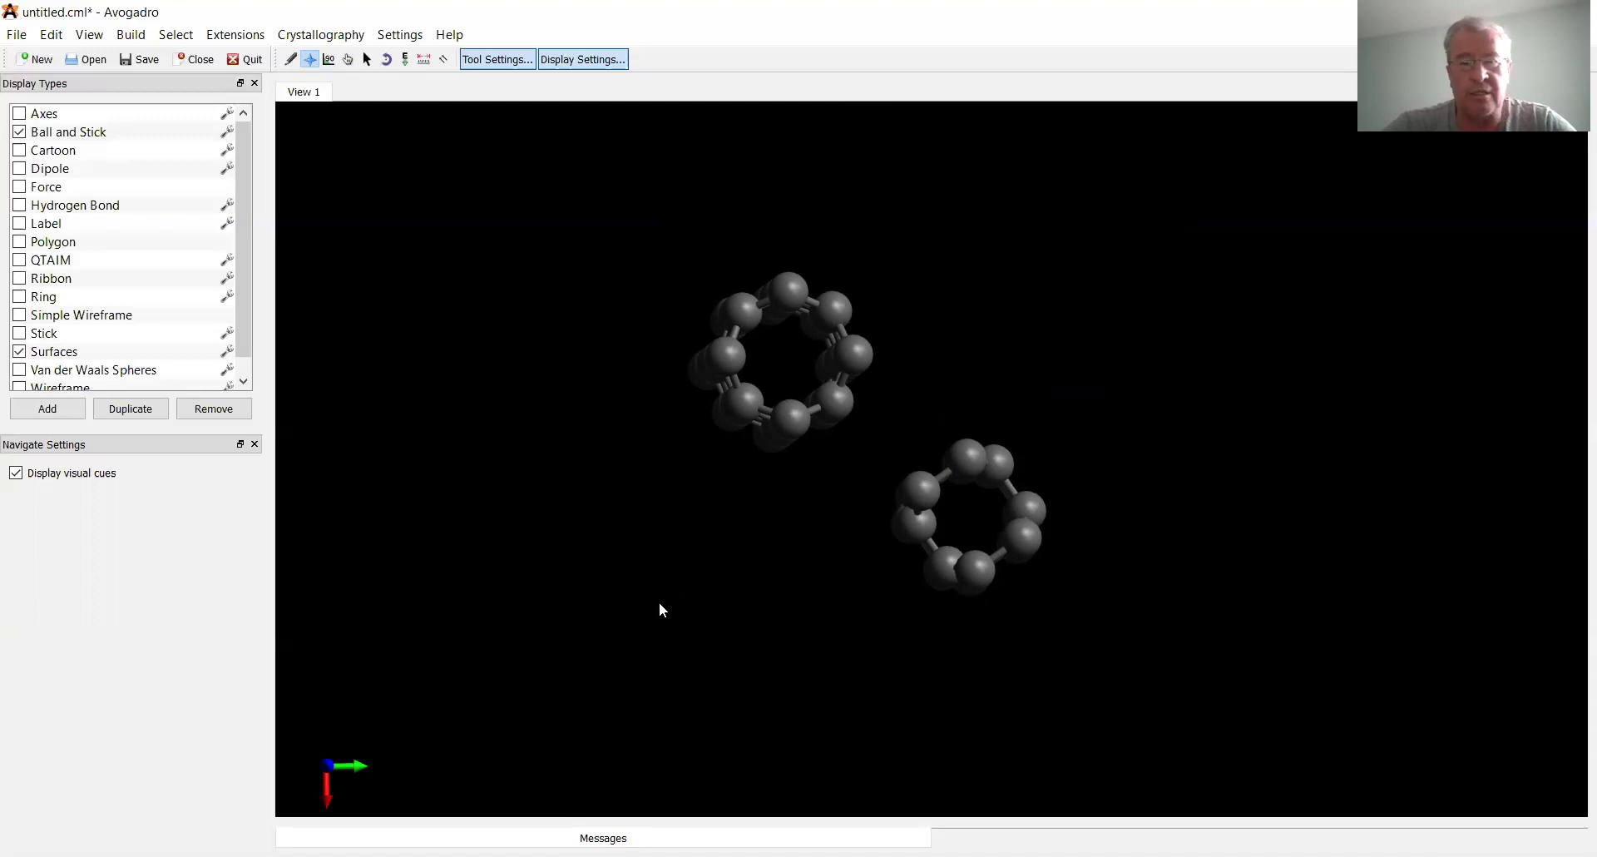
left_click_drag(647, 599, 845, 453)
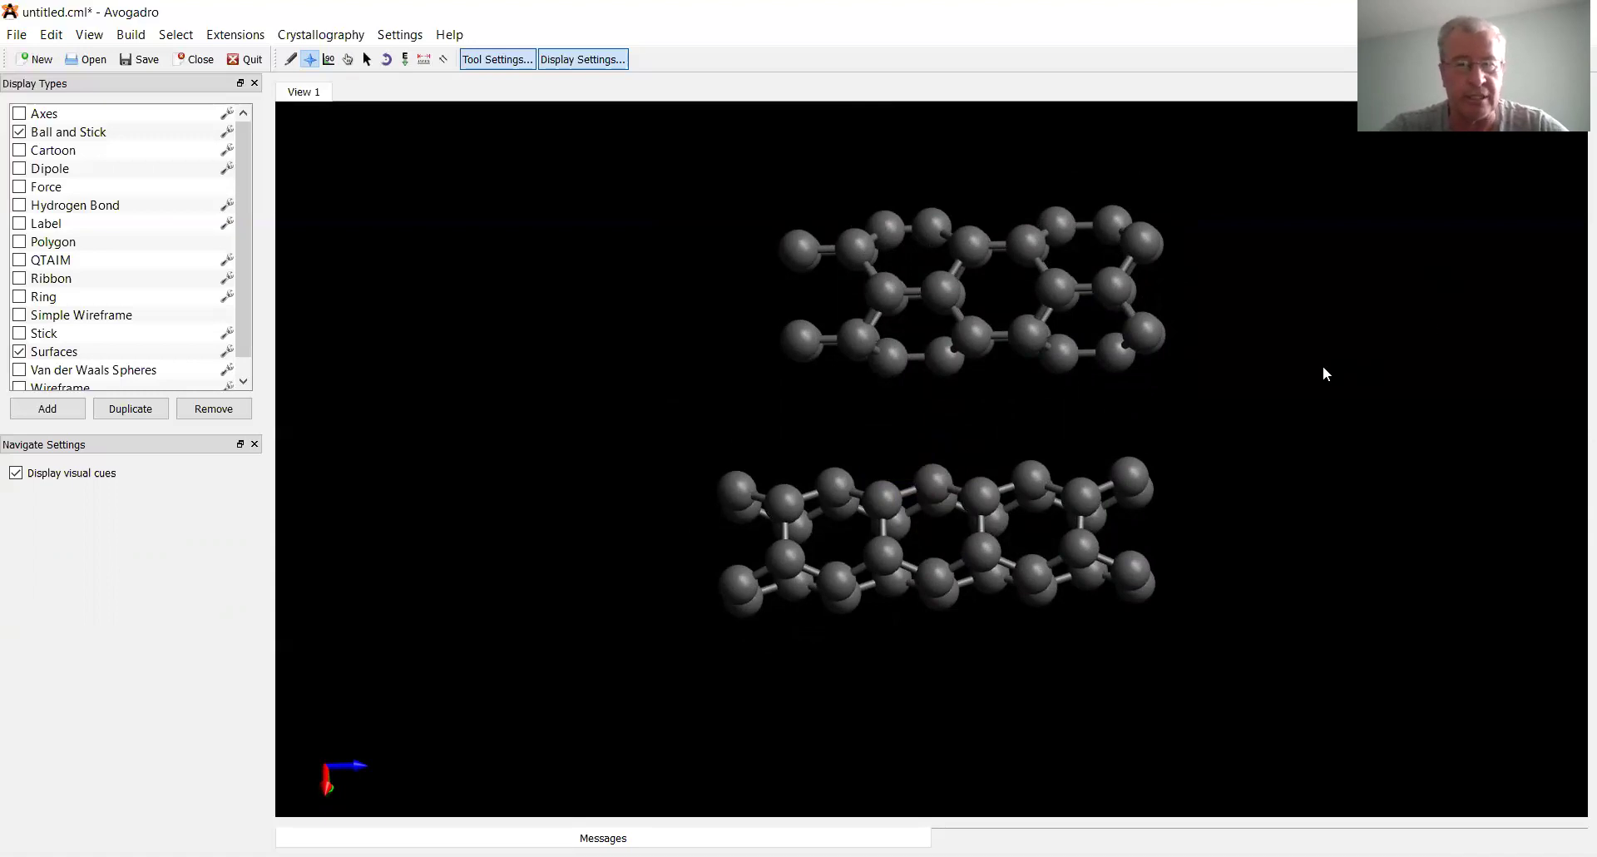
left_click(366, 60)
left_click_drag(627, 381, 1257, 664)
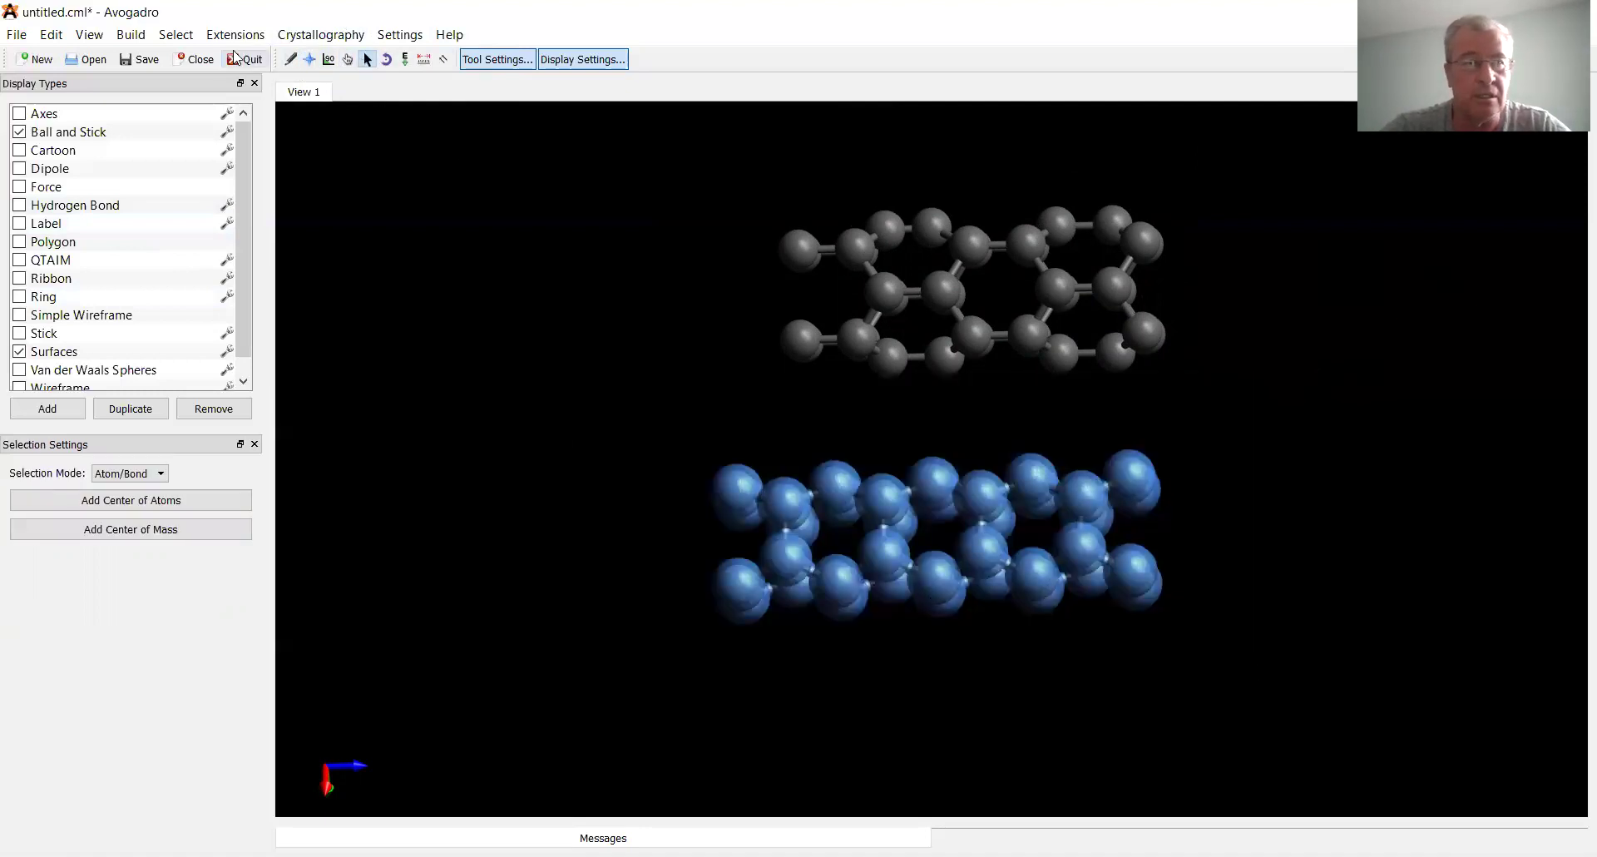
Delete the selected n 2, m 2 tube and move the zigzag tube toward the centre.
left_click(52, 35)
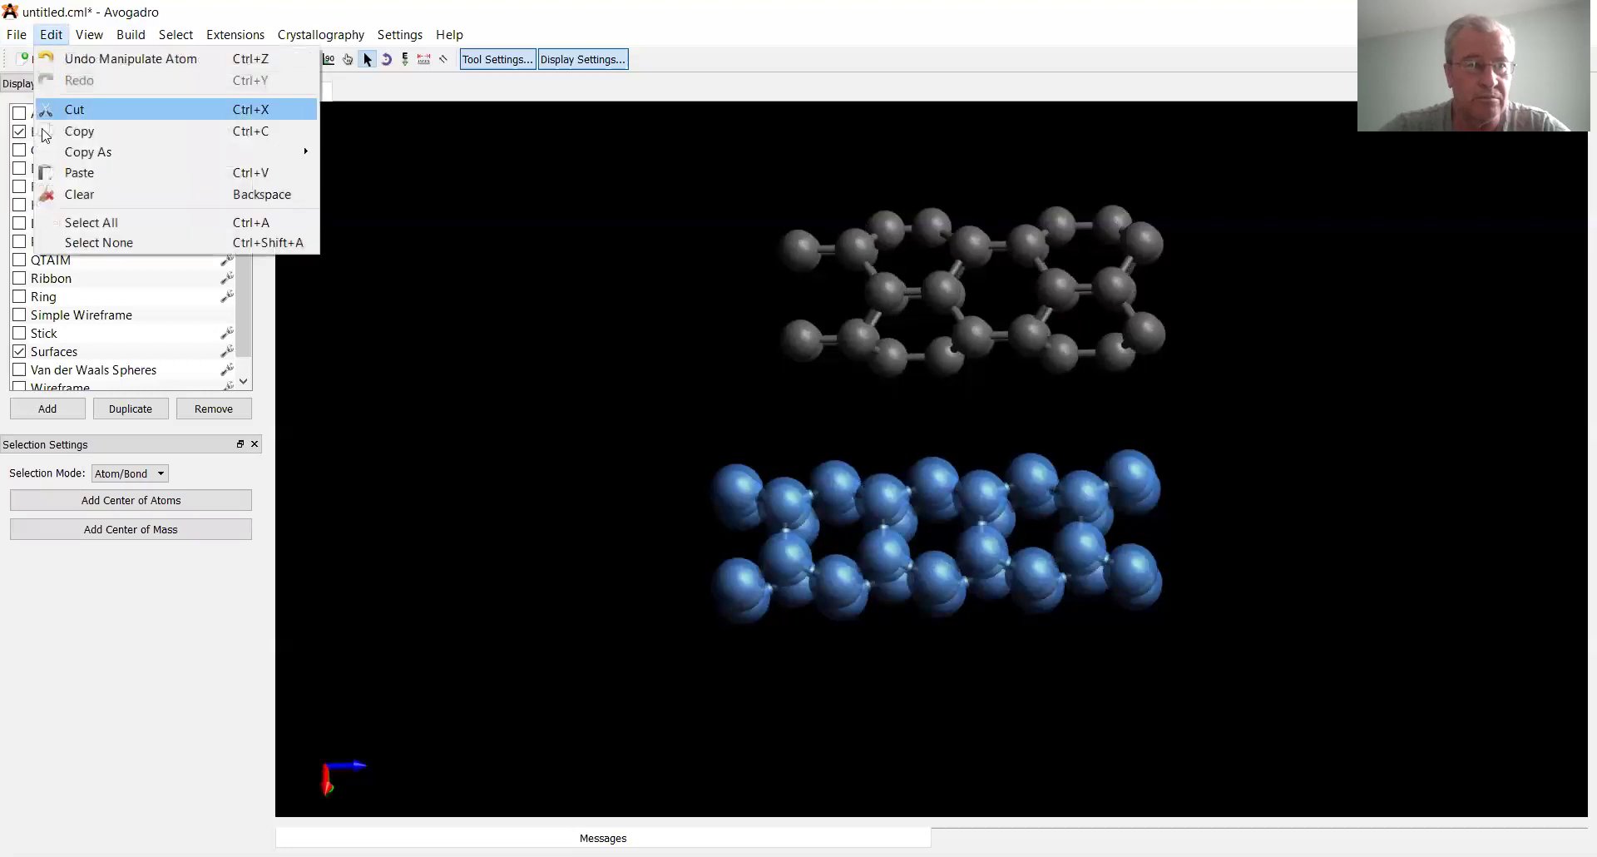
left_click(54, 194)
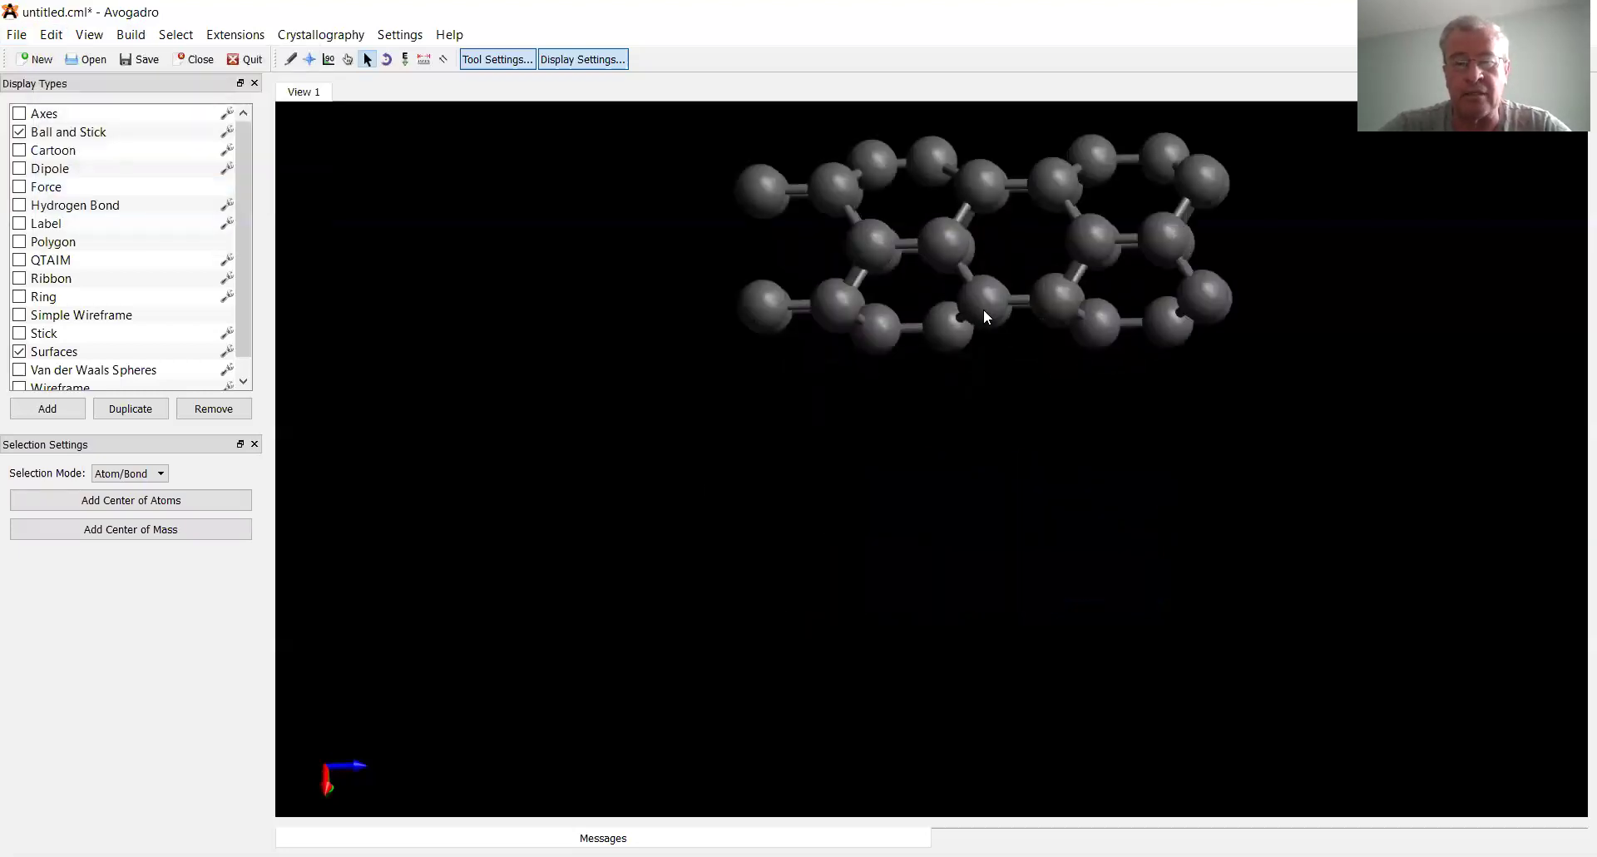
right_click_drag(1009, 253, 884, 445)
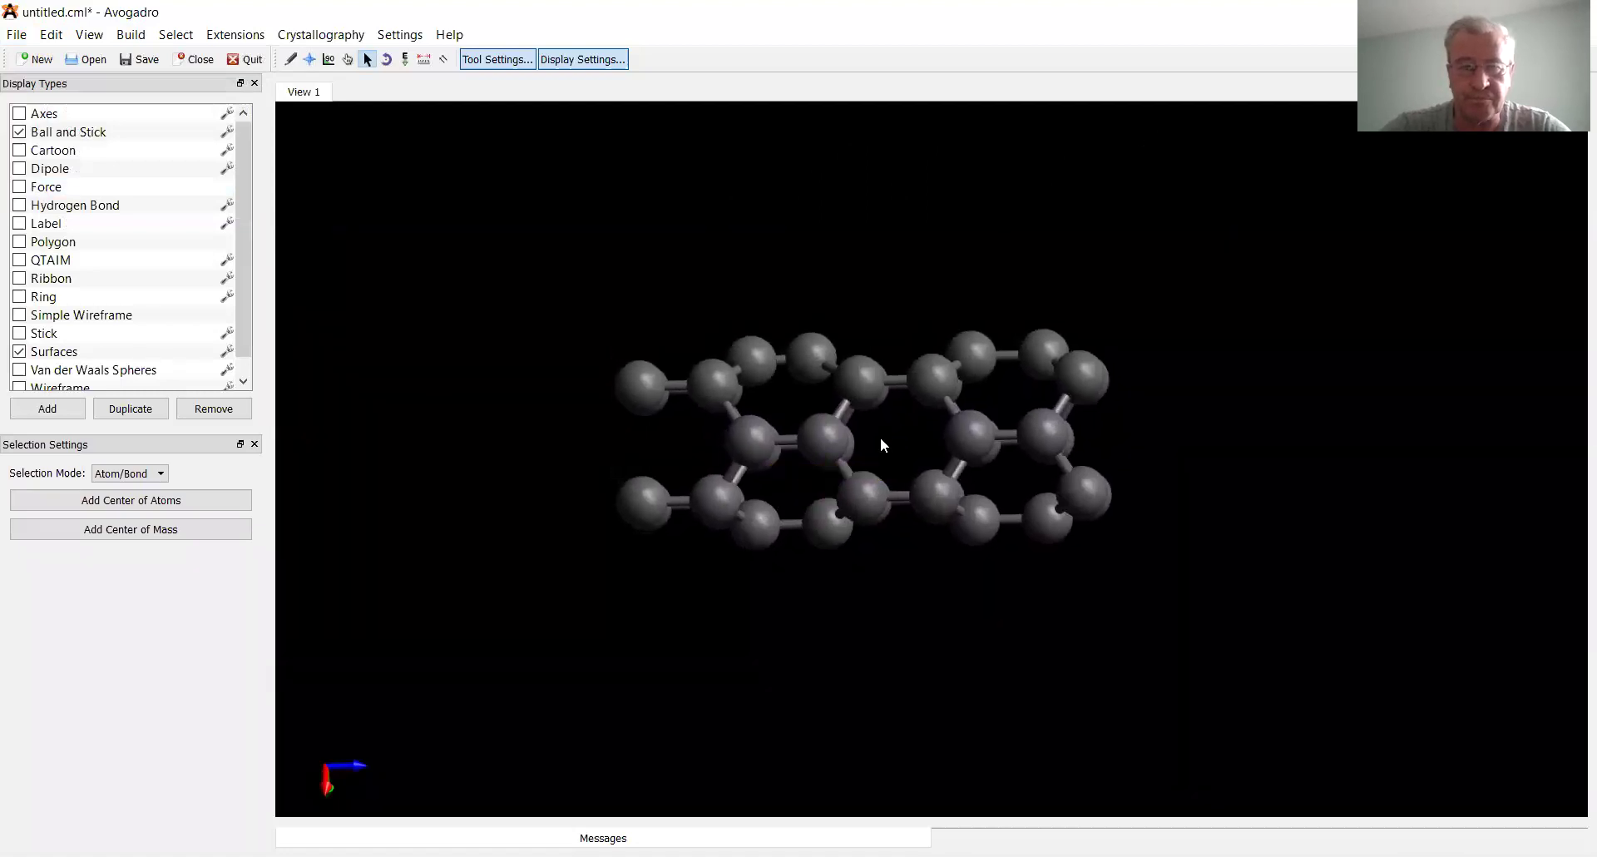
Build a larger 5,5 nanotube around the small zigzag tube.
left_click(126, 35)
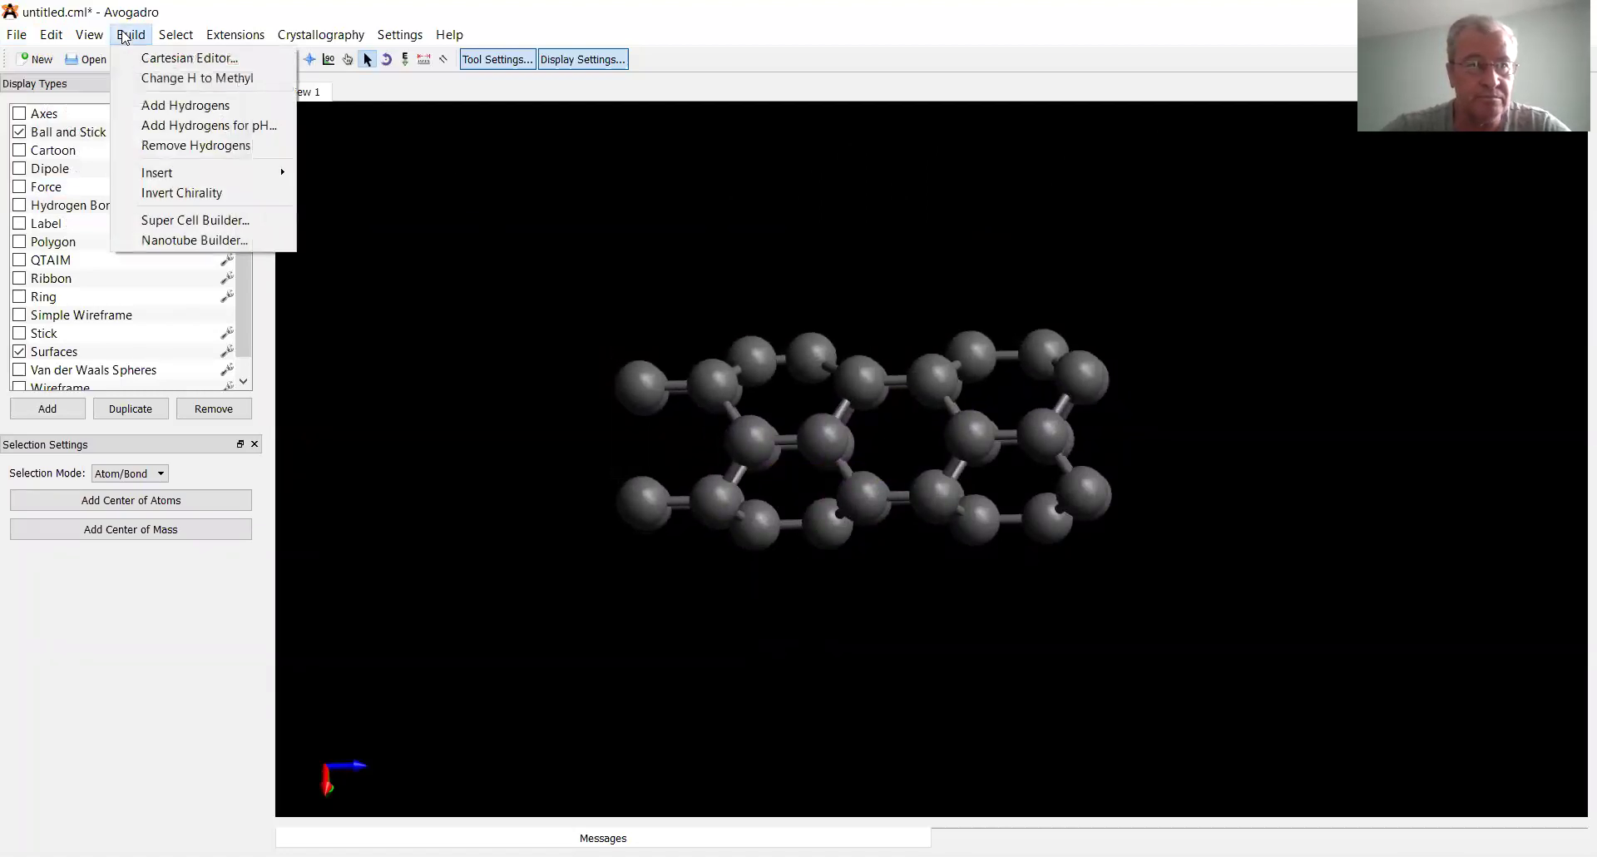
left_click(177, 240)
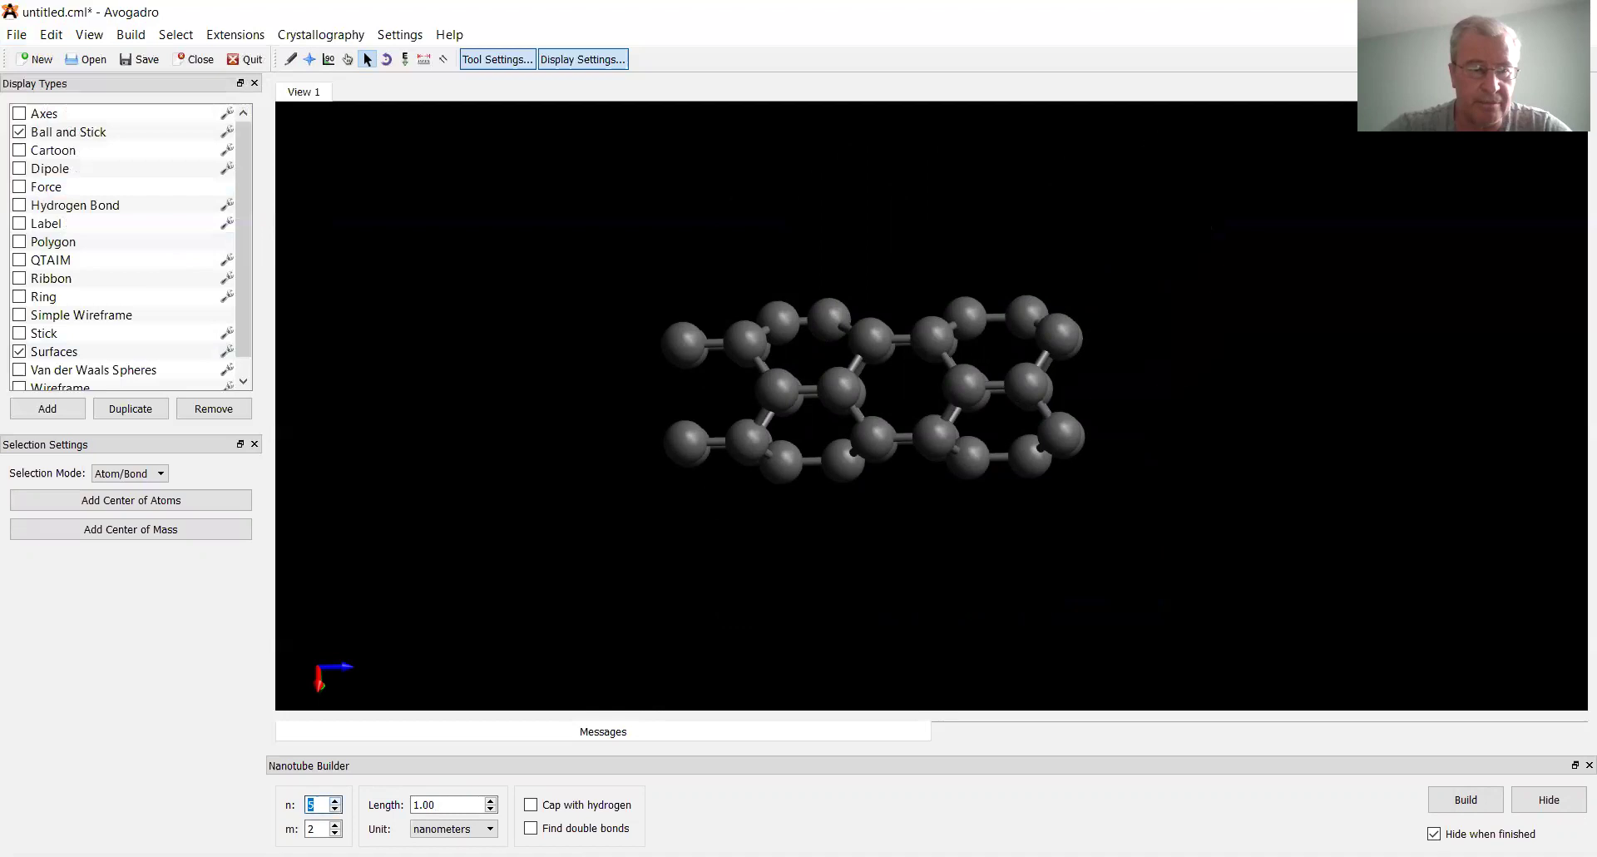
left_click(336, 824)
left_click(335, 824)
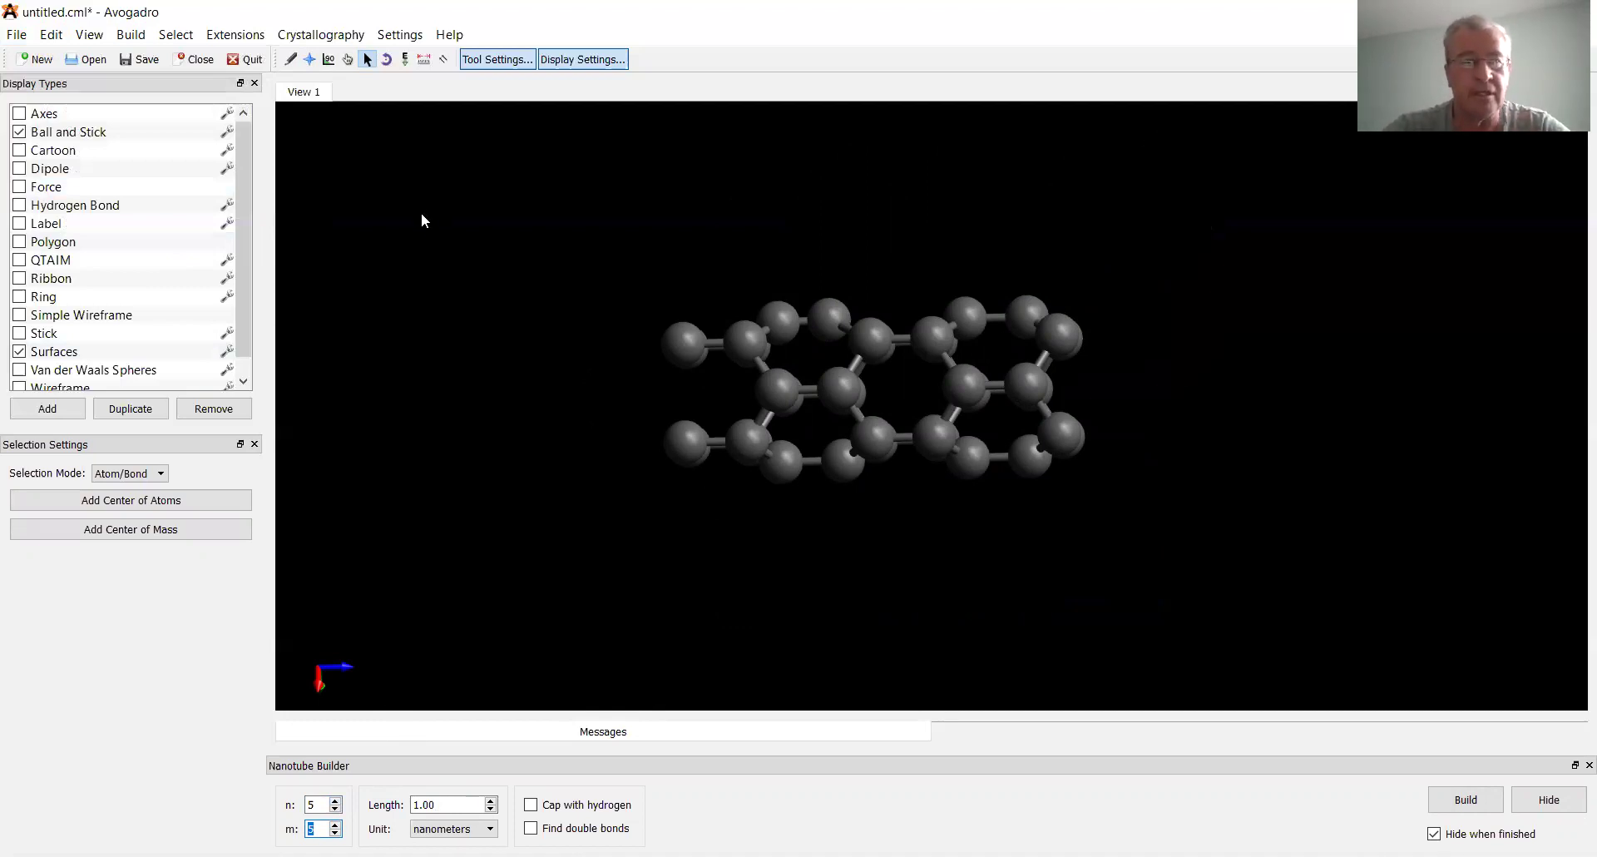
left_click(1468, 800)
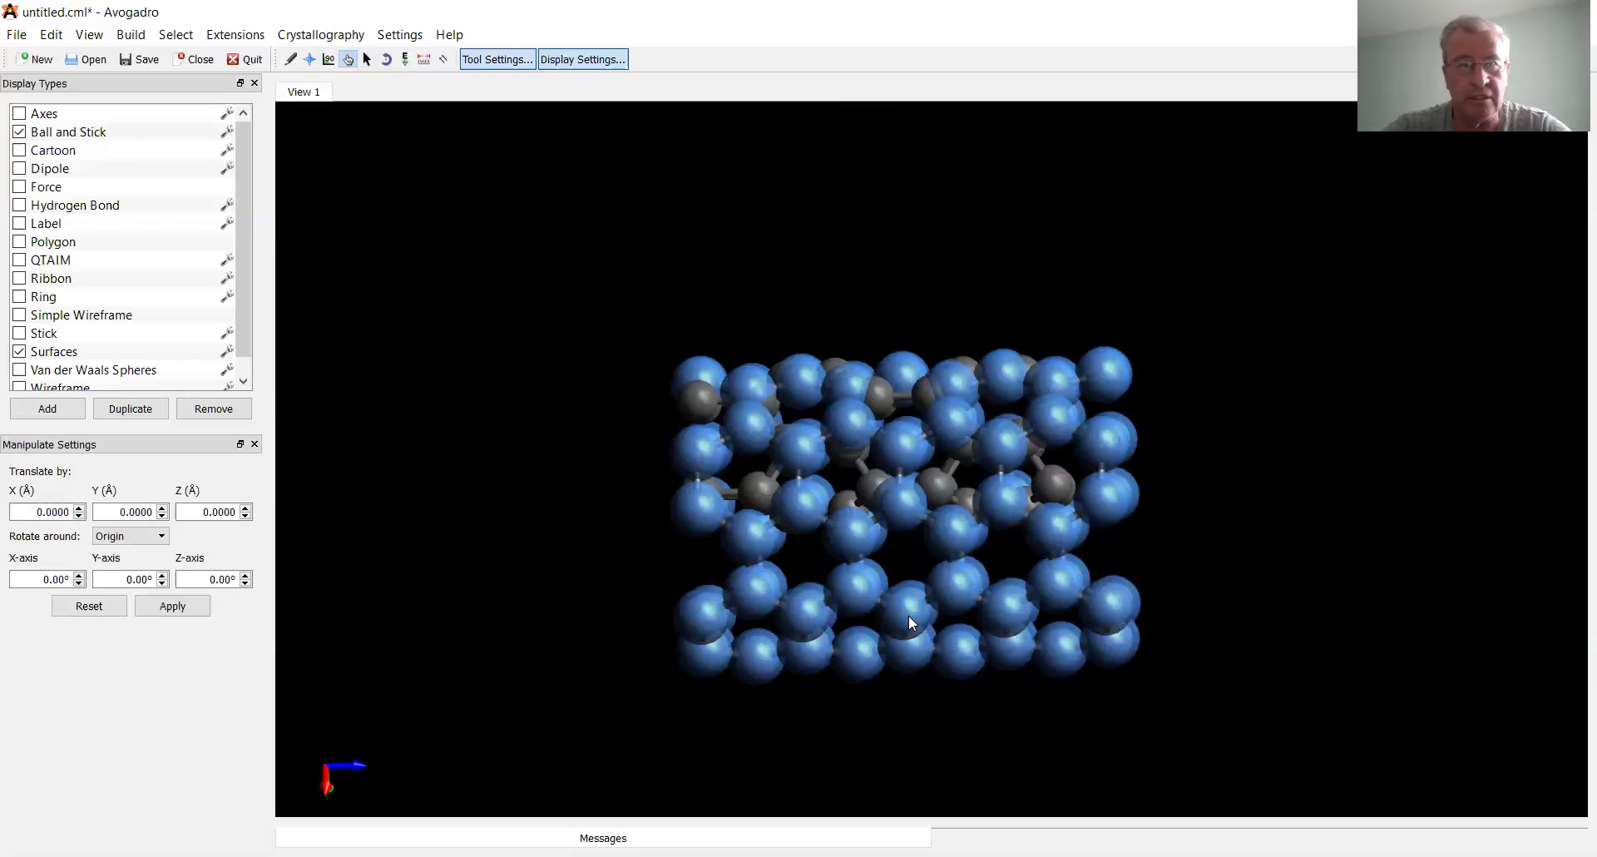
Turn the model to look down the tubes and deselect all atoms.
left_click_drag(908, 615, 892, 541)
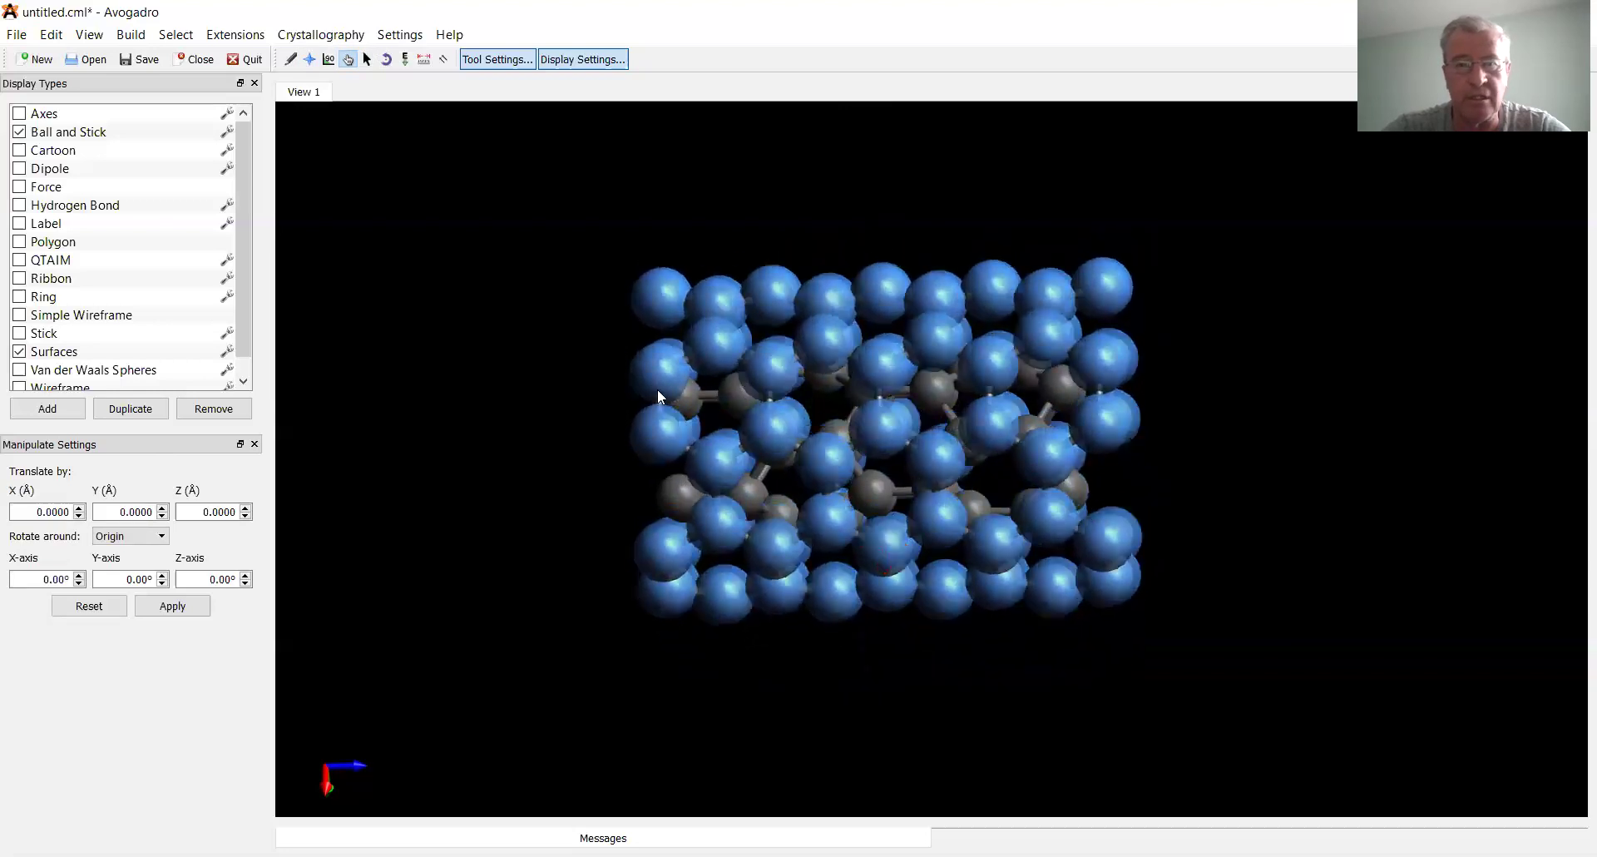
left_click(309, 60)
left_click_drag(1474, 403, 1107, 432)
left_click(51, 34)
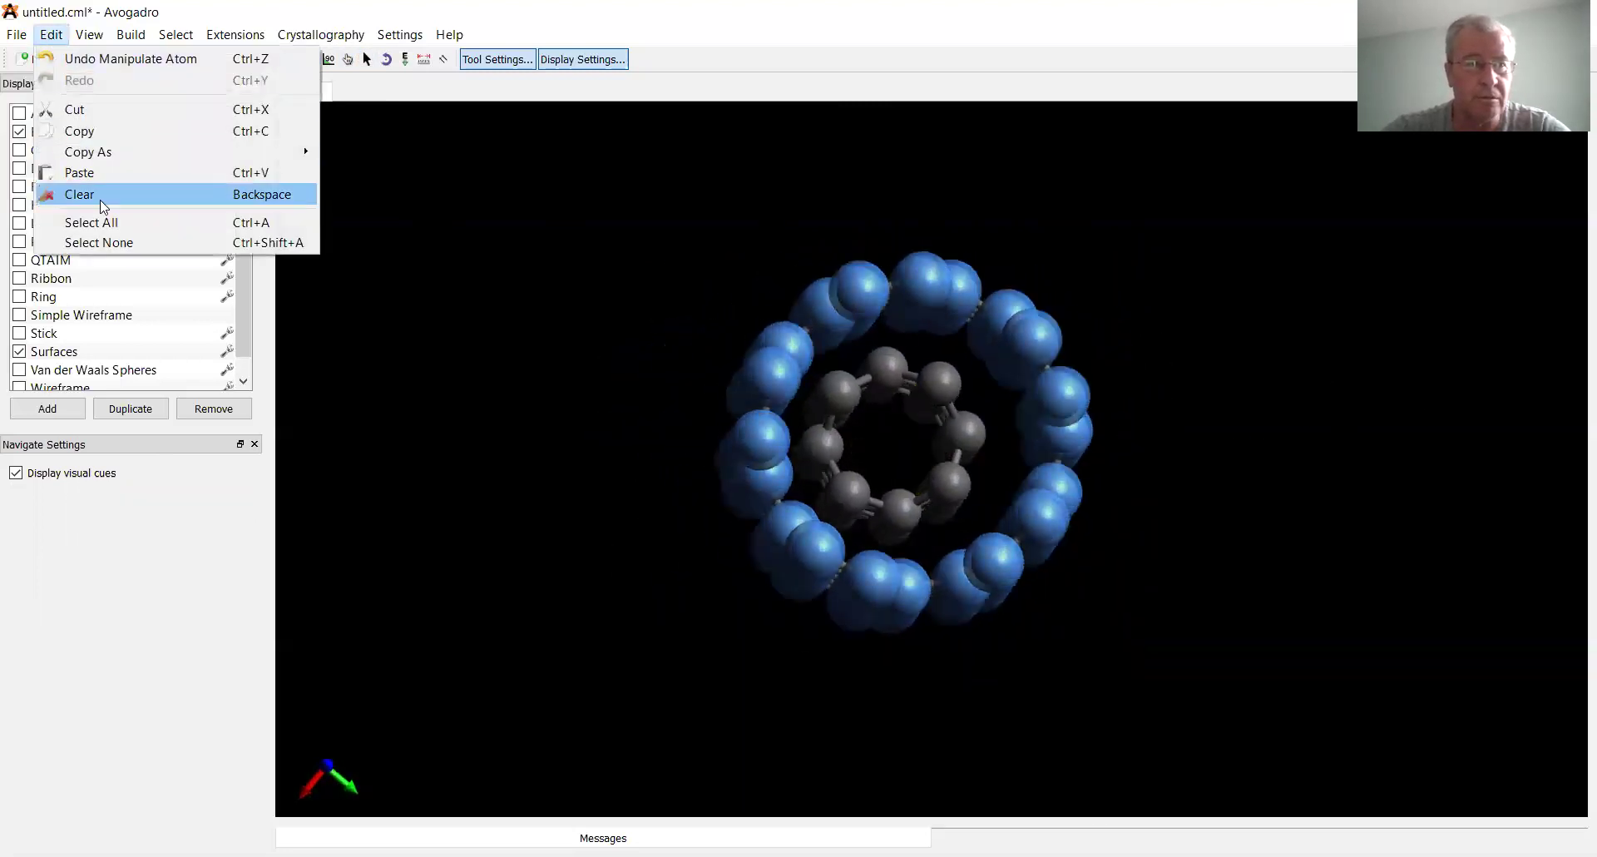
left_click(110, 240)
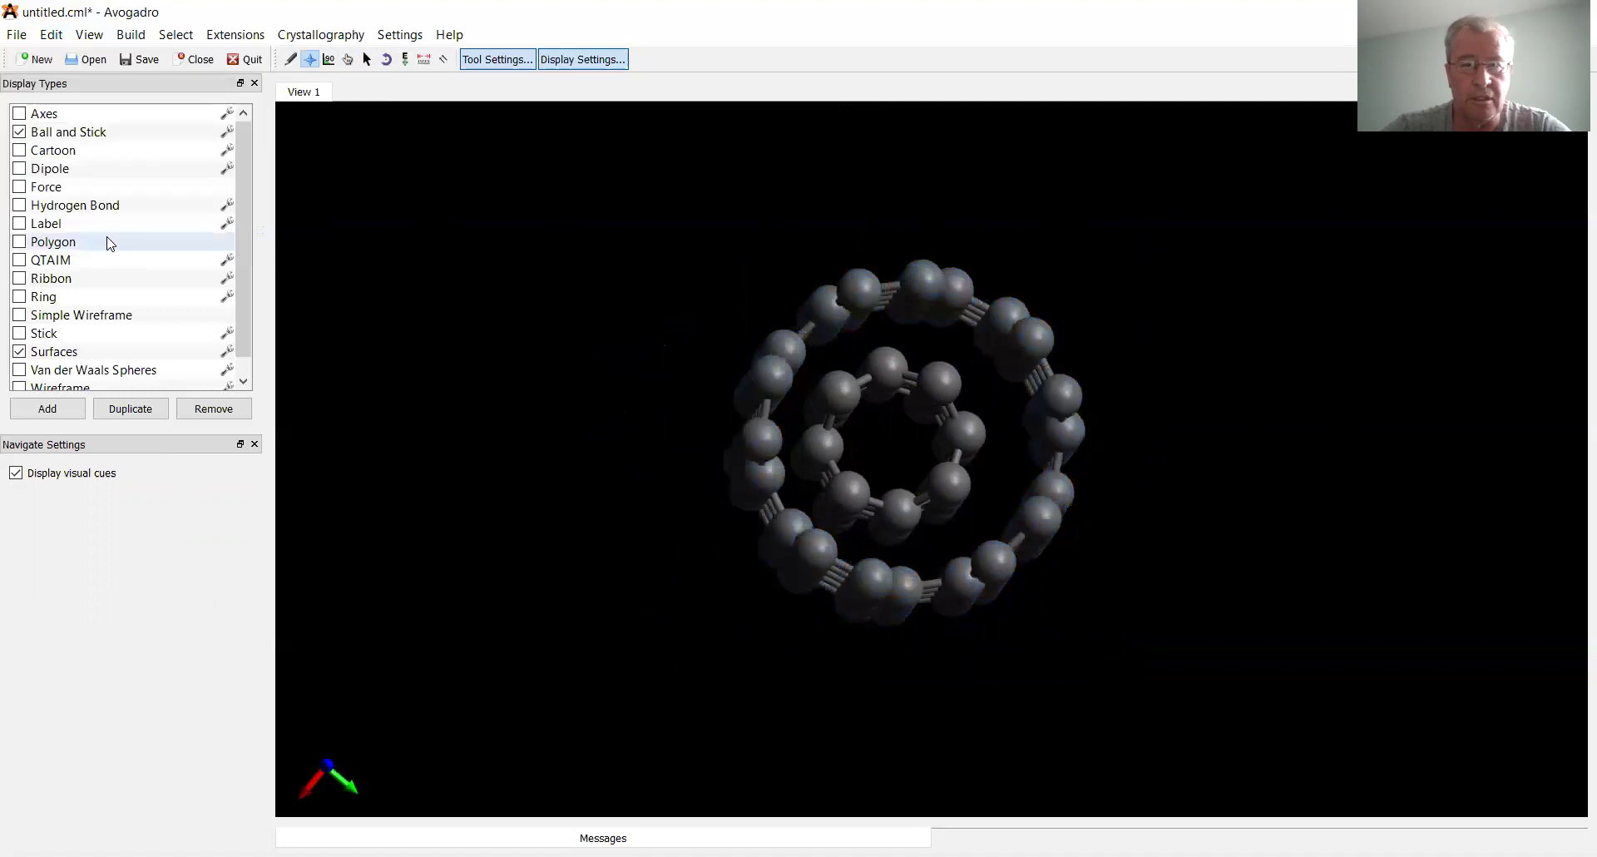
Run UFF auto-optimization on the double-walled tube, stop it, and rotate to inspect.
left_click(405, 59)
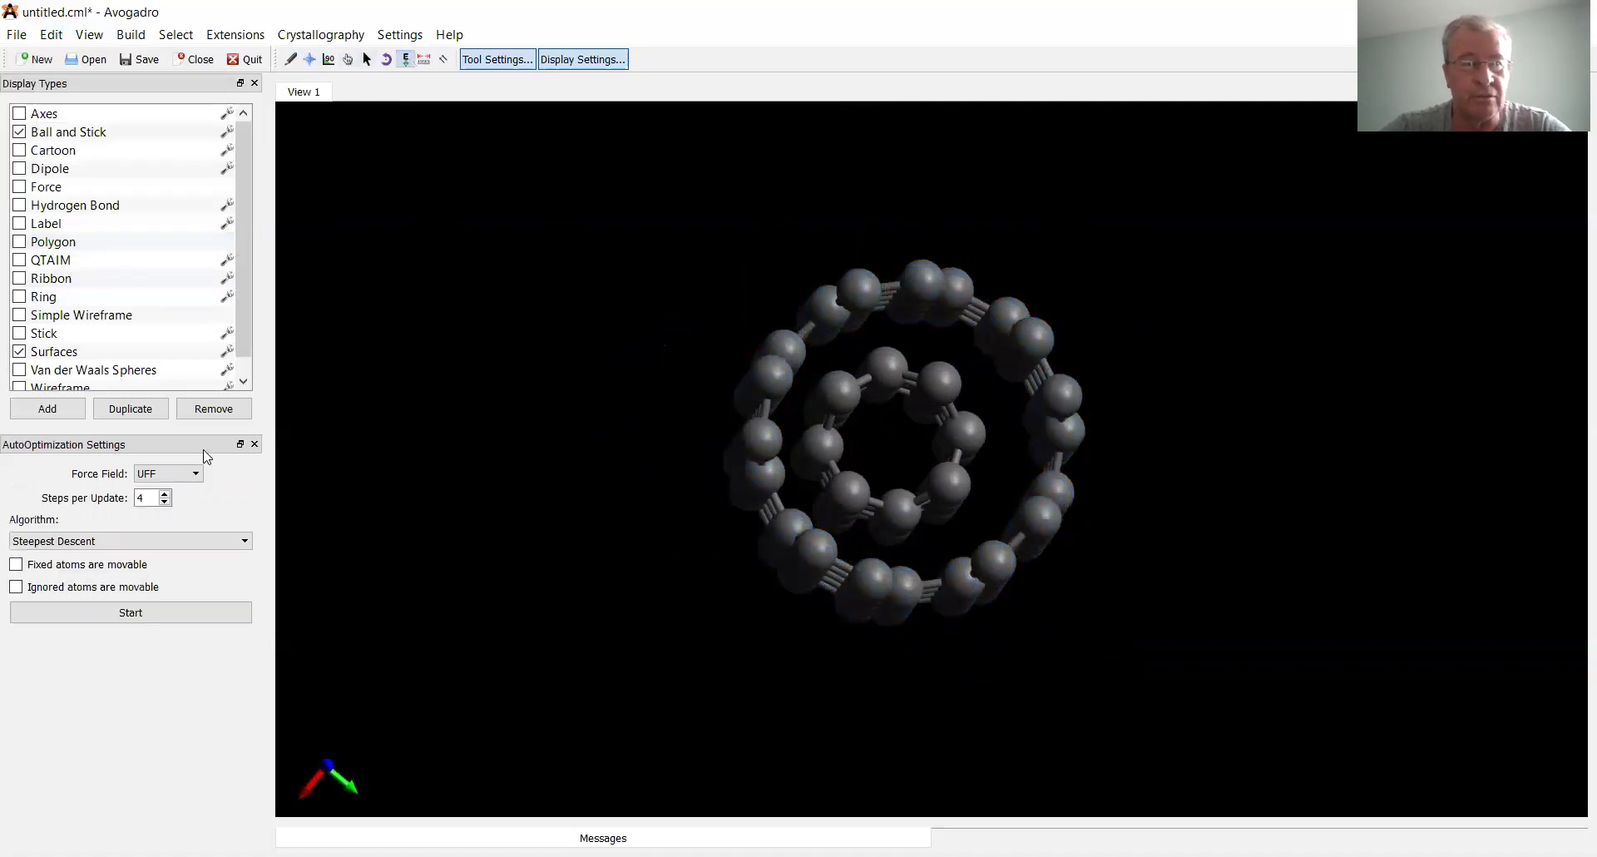
left_click(141, 610)
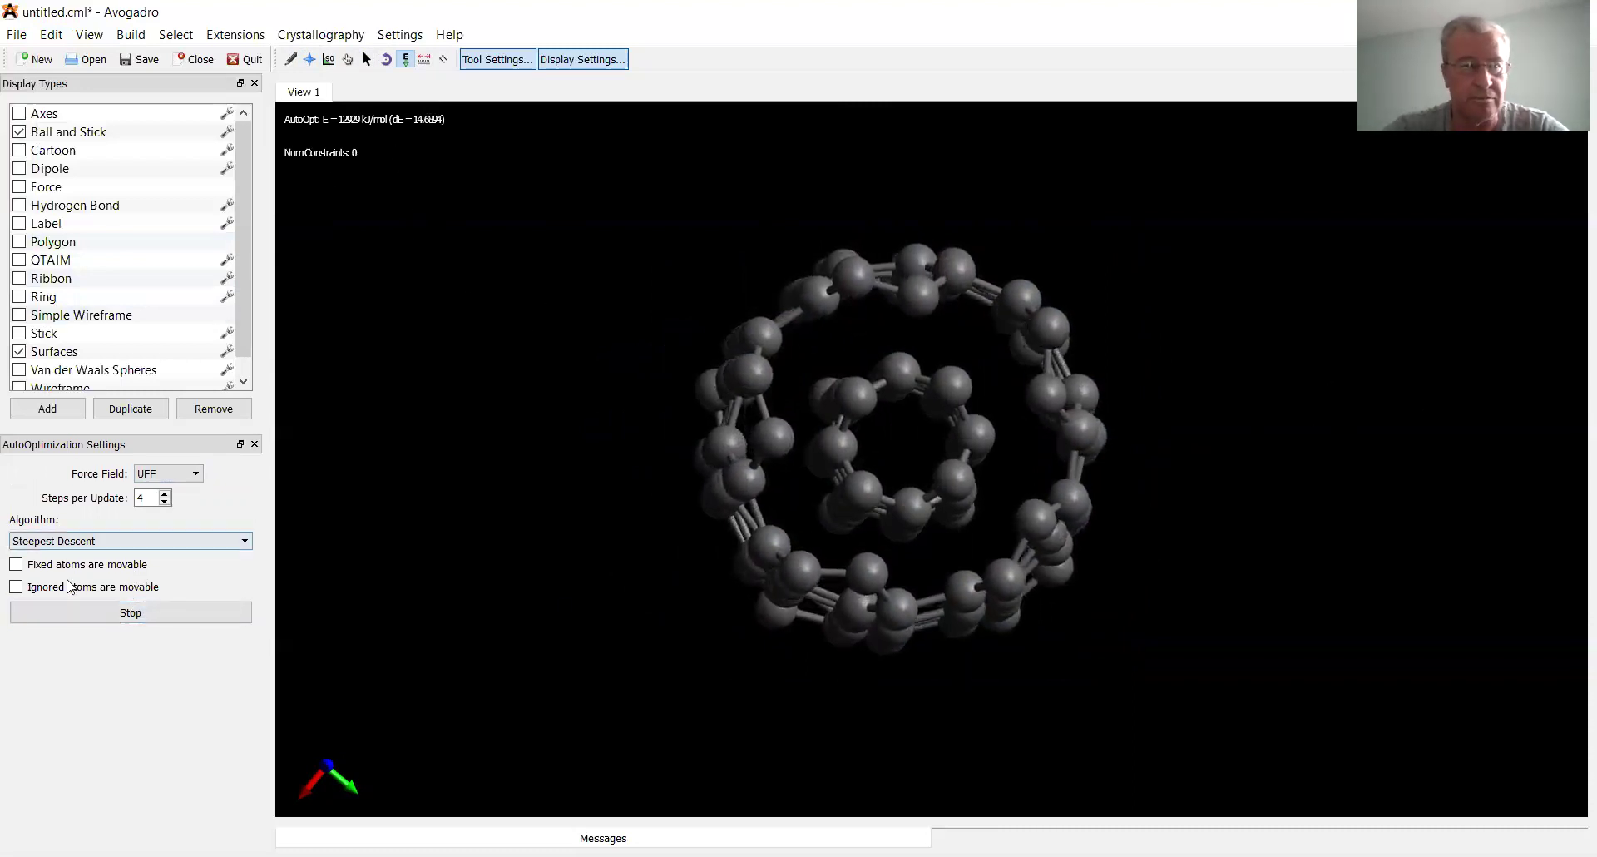
left_click(135, 613)
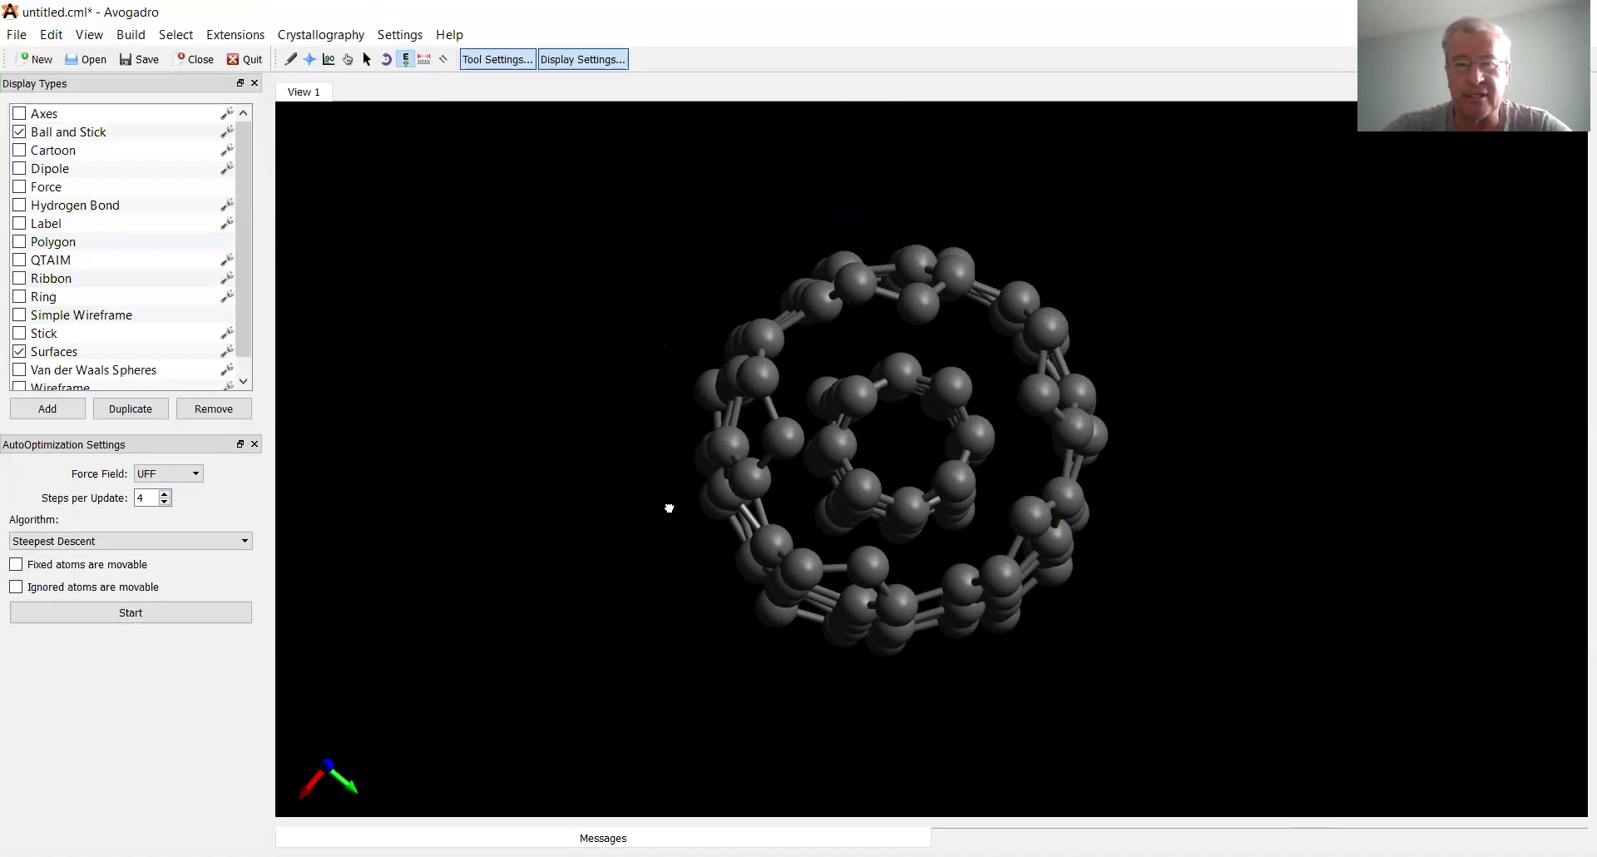
left_click_drag(670, 507, 522, 348)
left_click_drag(638, 442, 1058, 524)
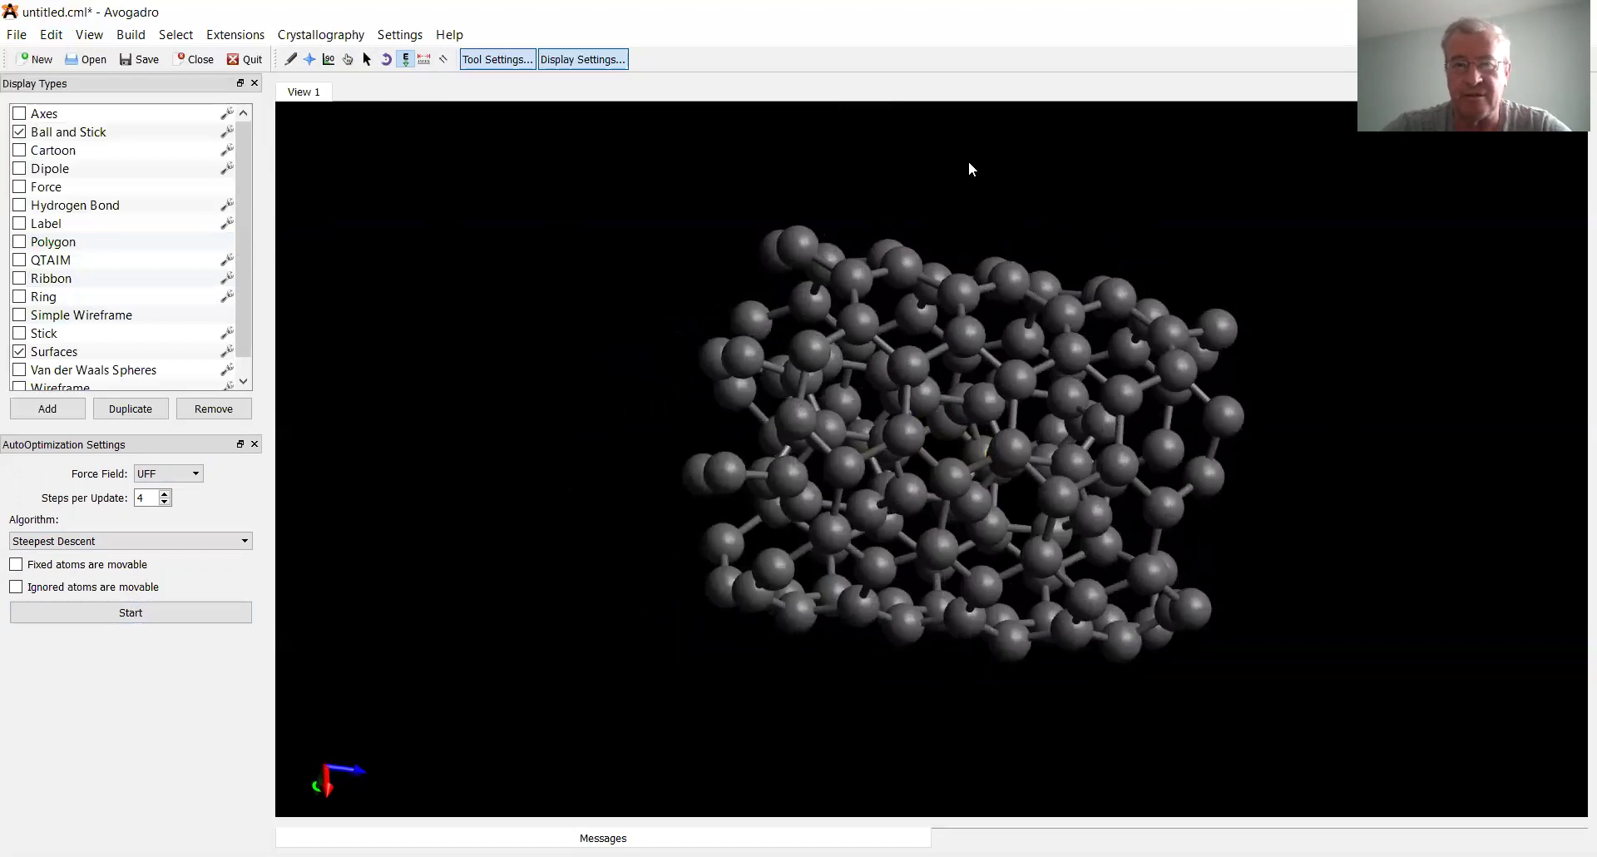